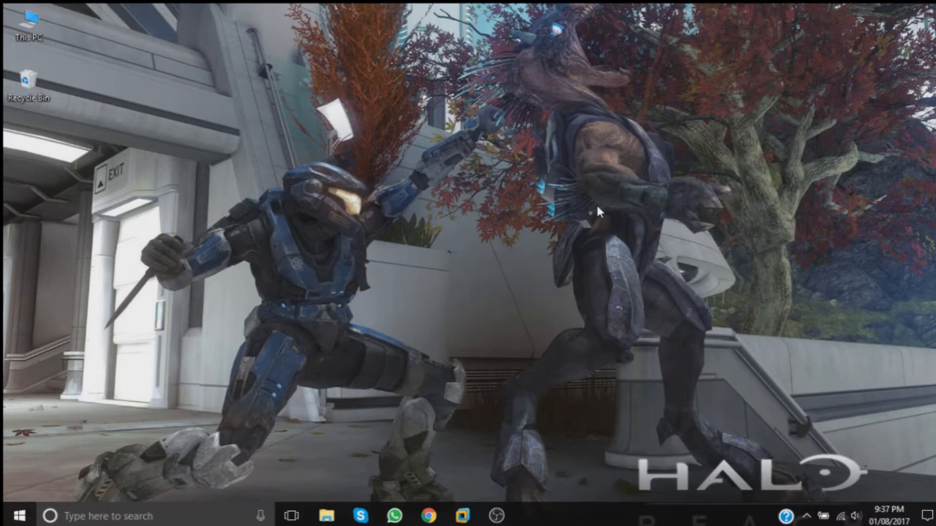
Step: Restore the Windows Server virtual machine window from the taskbar
{"action": "left_click", "coordinate": [497, 520]}
{"action": "left_click", "coordinate": [495, 517]}
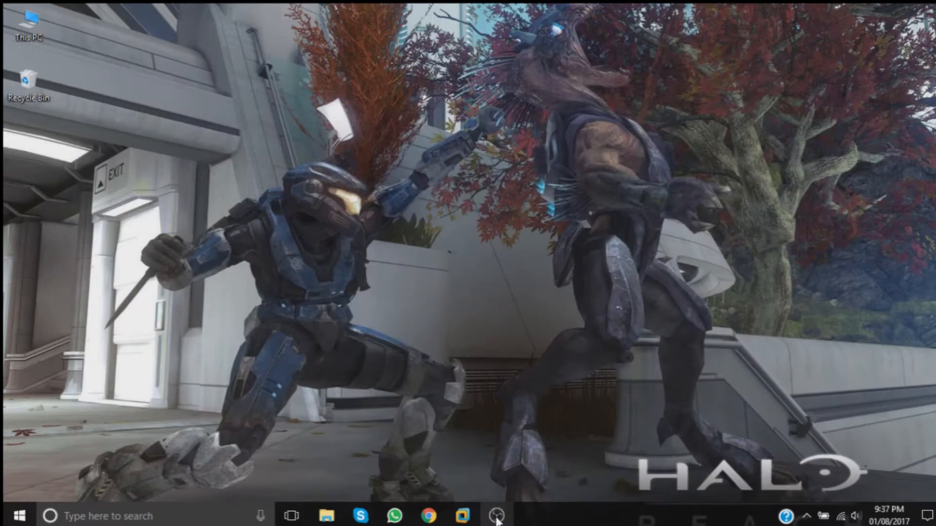
{"action": "left_click", "coordinate": [463, 517]}
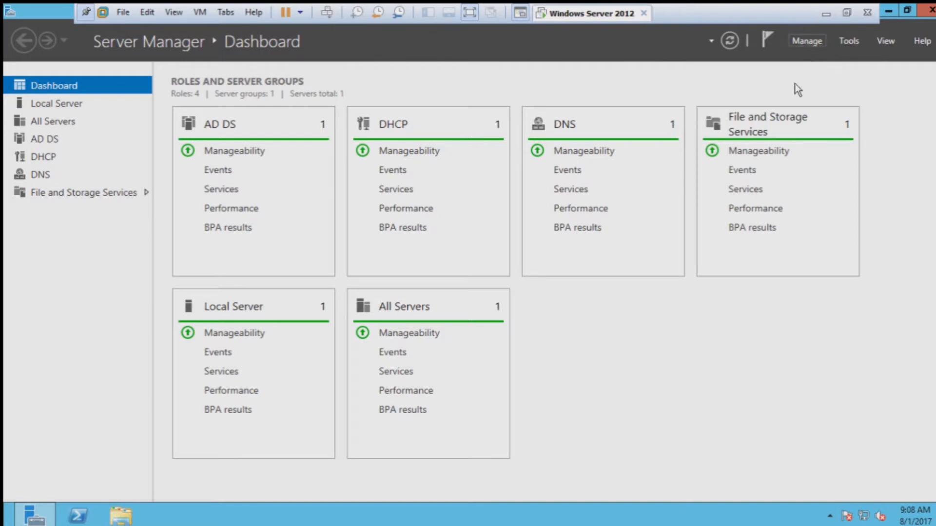
Step: Launch the Add Roles and Features Wizard from Server Manager's Manage menu
{"action": "left_click", "coordinate": [807, 41]}
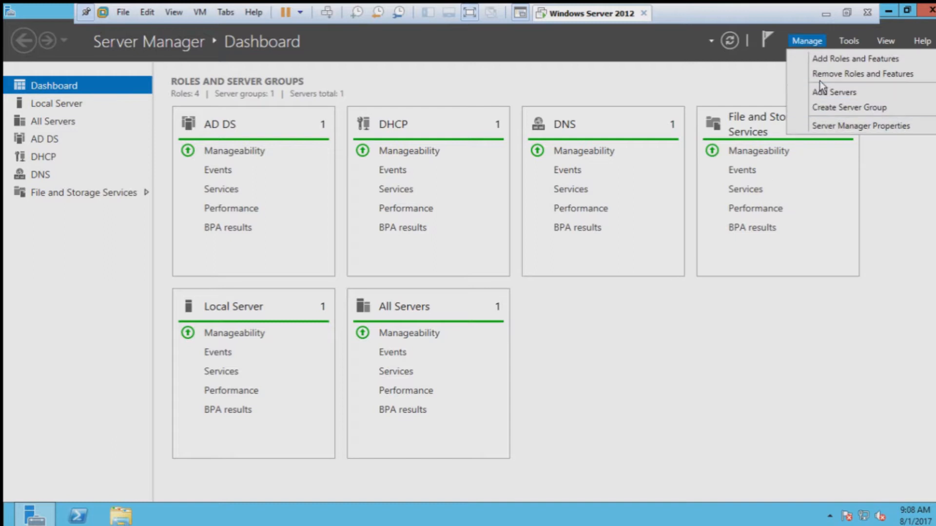
{"action": "left_click", "coordinate": [843, 59]}
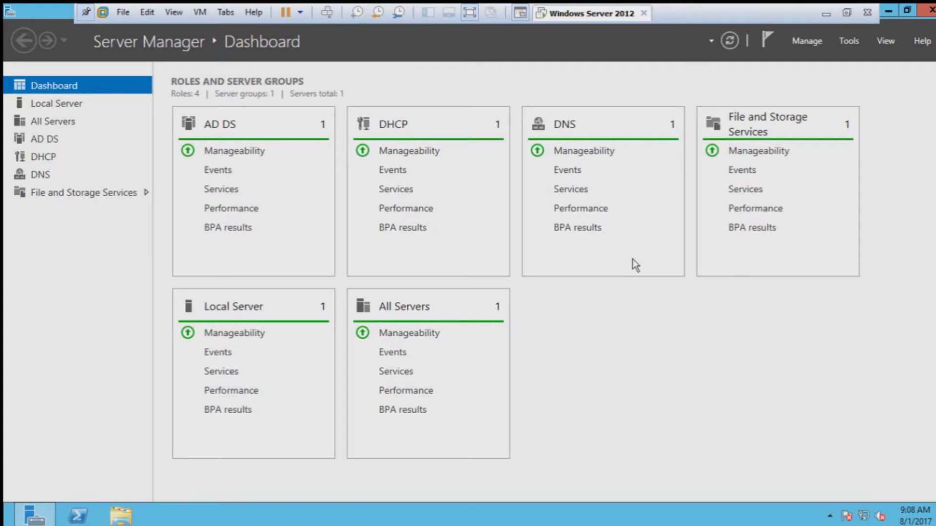
{"action": "left_click", "coordinate": [813, 40]}
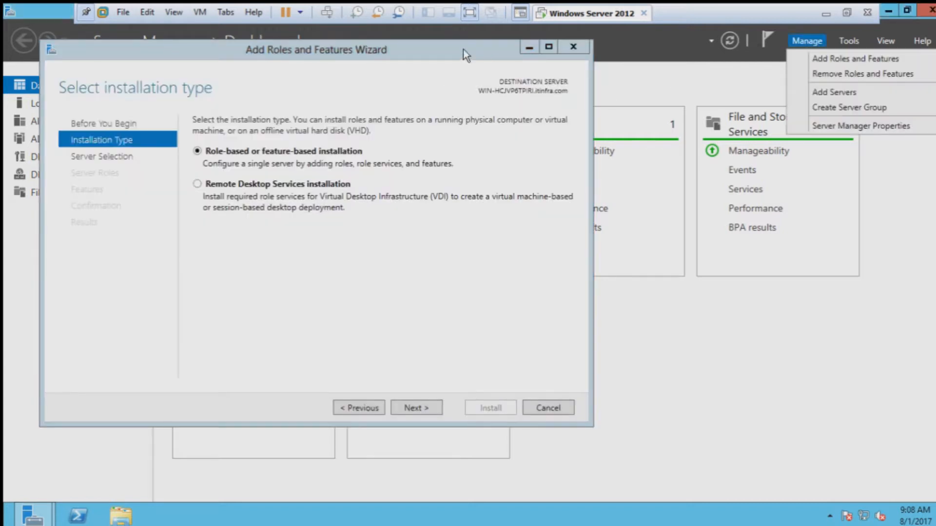
Step: Keep role-based installation with the local server as destination and advance to server roles
{"action": "left_click", "coordinate": [344, 107]}
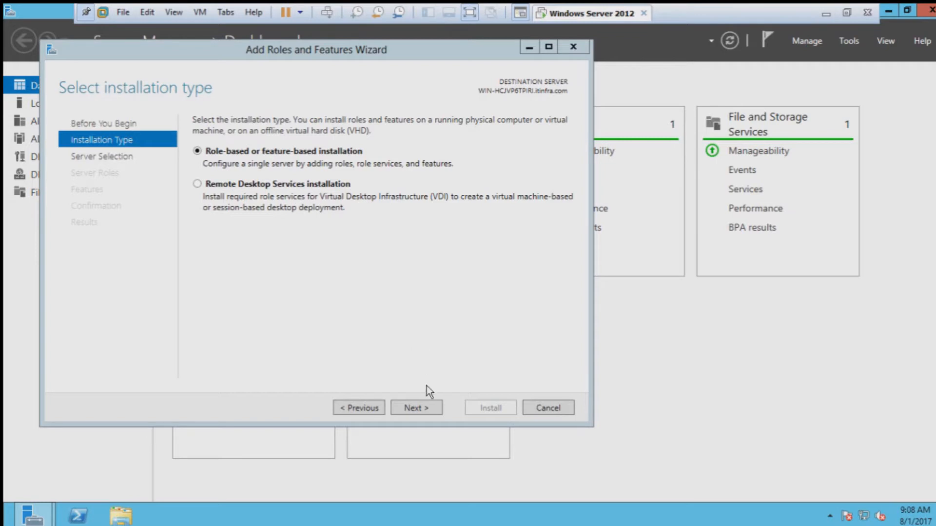
{"action": "left_click", "coordinate": [413, 407]}
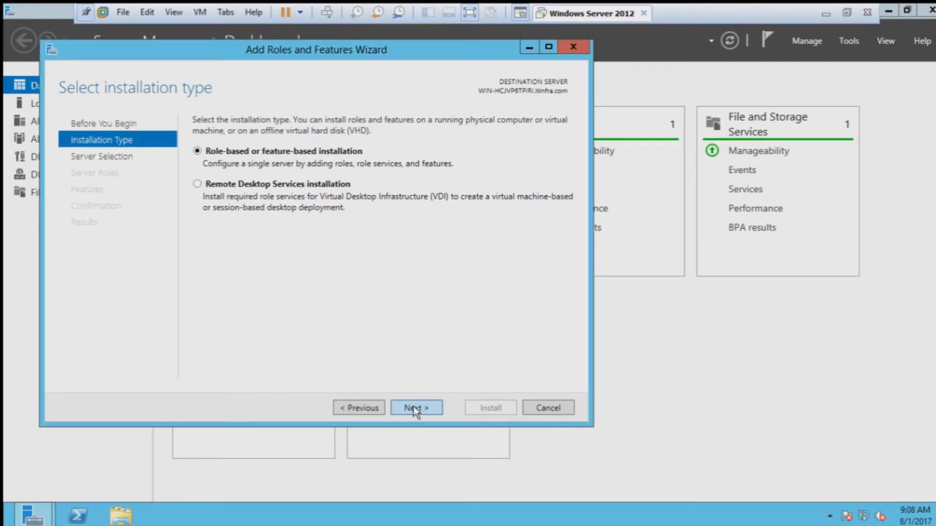
{"action": "left_click", "coordinate": [419, 410]}
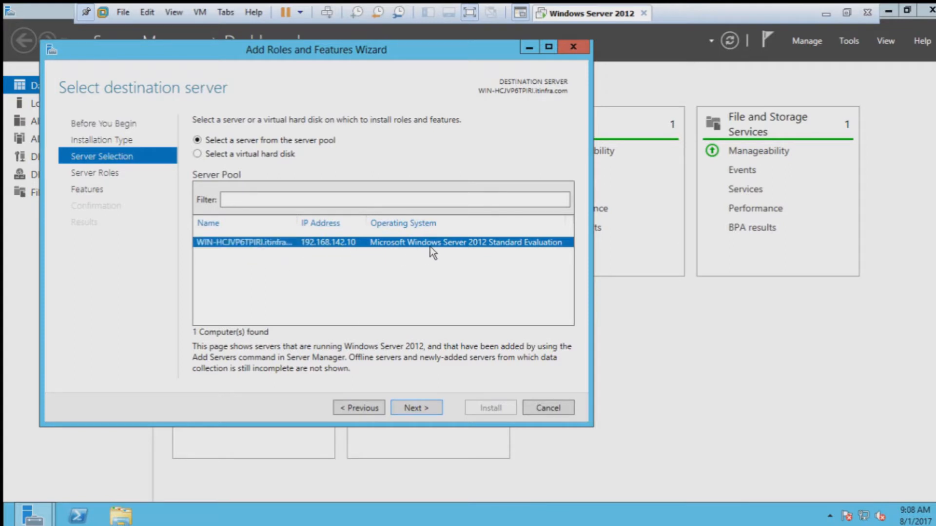
{"action": "left_click", "coordinate": [419, 408]}
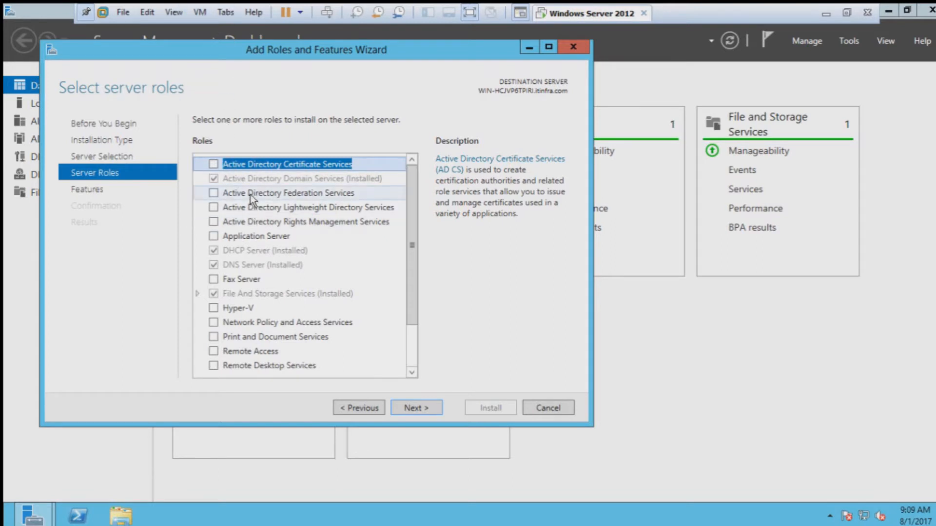
Step: Browse the Roles list and tick Windows Deployment Services
{"action": "scroll", "coordinate": [251, 194], "scroll_direction": "down", "scroll_amount": 2}
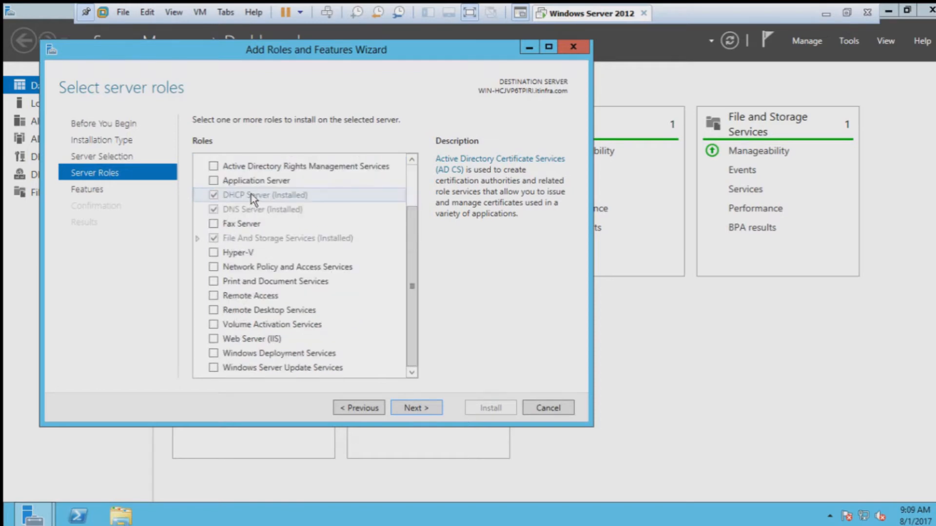
{"action": "scroll", "coordinate": [251, 193], "scroll_direction": "up", "scroll_amount": 2}
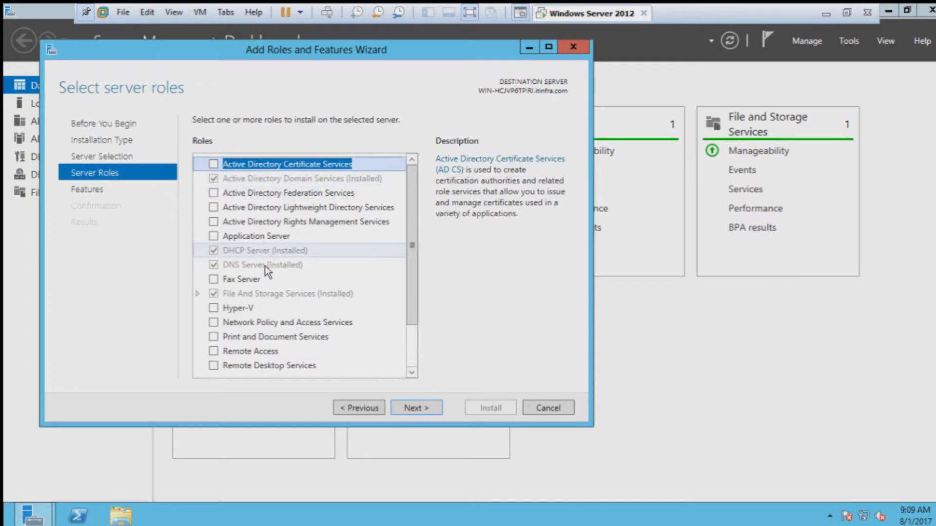
{"action": "scroll", "coordinate": [261, 279], "scroll_direction": "down", "scroll_amount": 1}
{"action": "scroll", "coordinate": [266, 264], "scroll_direction": "up", "scroll_amount": 1}
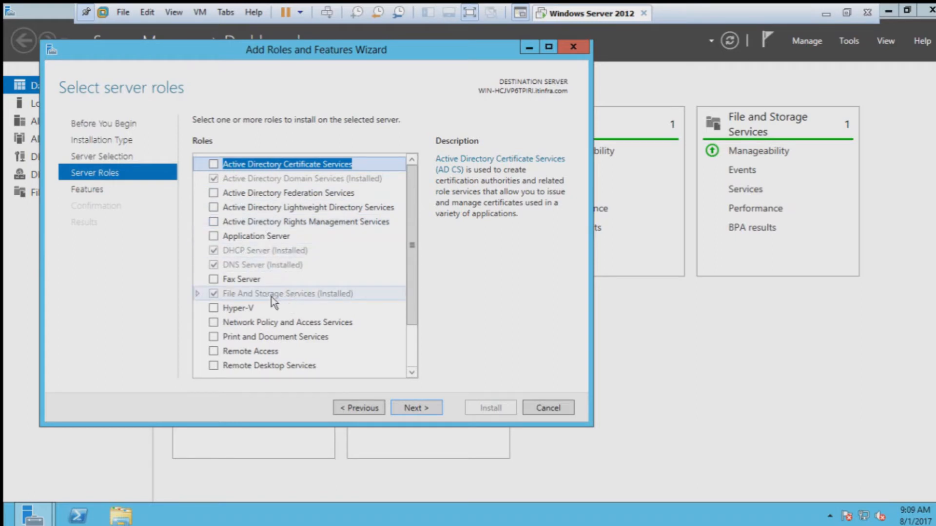
{"action": "scroll", "coordinate": [271, 298], "scroll_direction": "down", "scroll_amount": 2}
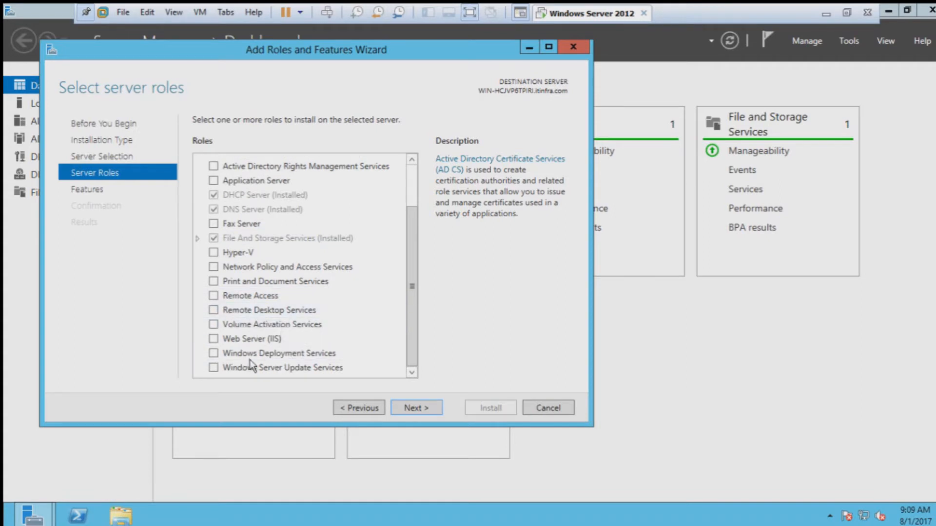
{"action": "left_click", "coordinate": [222, 356]}
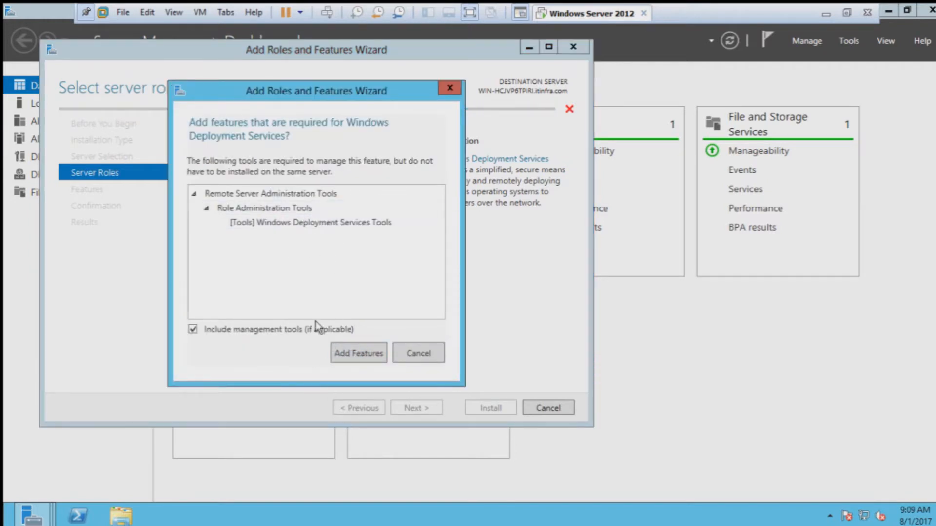
Step: Add the required WDS management tools and pass the Features list without selecting any extras
{"action": "left_click", "coordinate": [351, 353]}
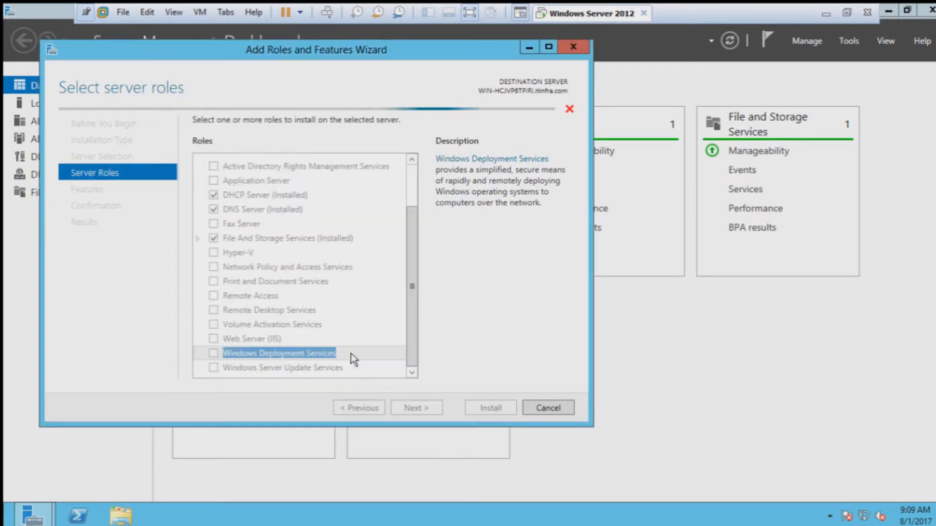
{"action": "left_click", "coordinate": [411, 406]}
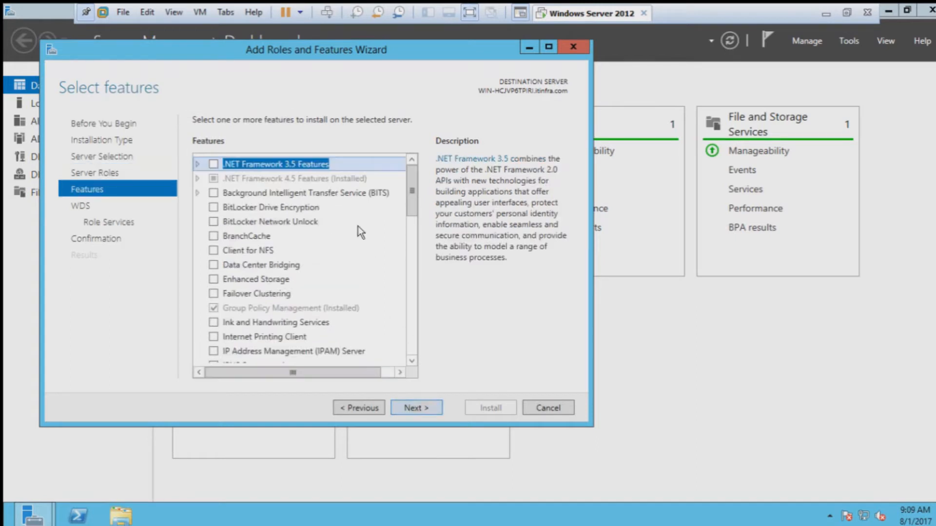
{"action": "scroll", "coordinate": [358, 221], "scroll_direction": "down", "scroll_amount": 8}
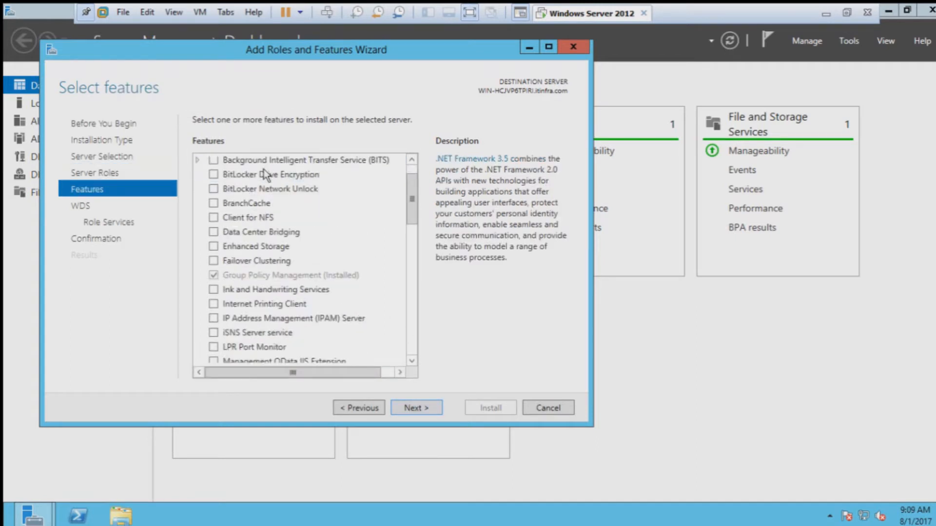
{"action": "scroll", "coordinate": [283, 232], "scroll_direction": "down", "scroll_amount": 5}
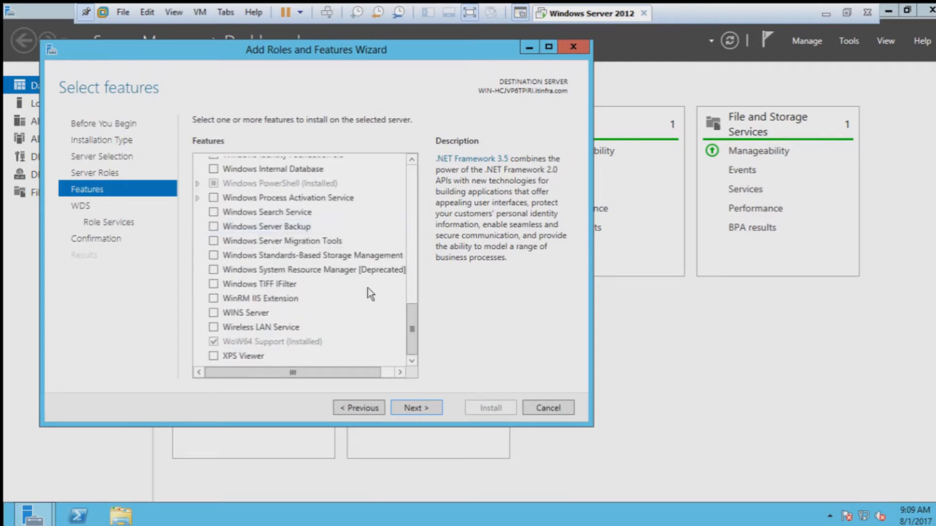
{"action": "scroll", "coordinate": [367, 289], "scroll_direction": "up", "scroll_amount": 3}
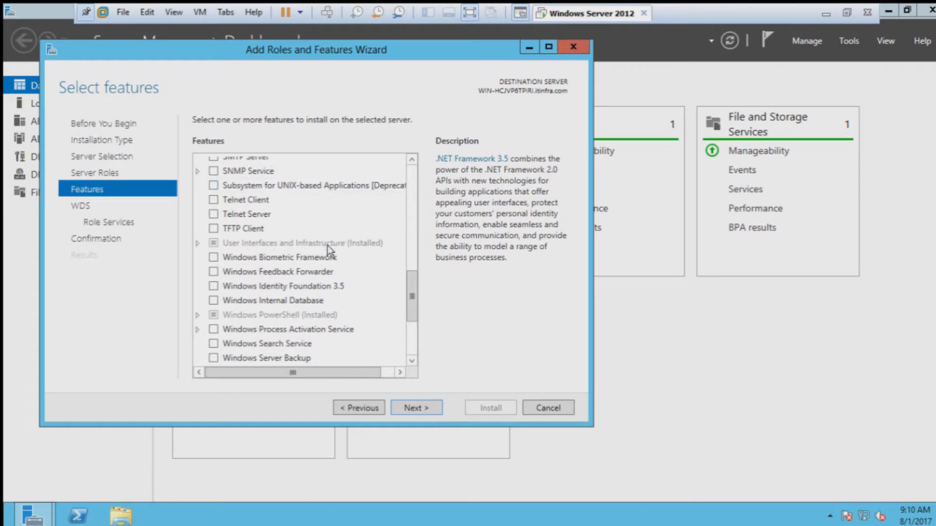
{"action": "scroll", "coordinate": [327, 246], "scroll_direction": "up", "scroll_amount": 10}
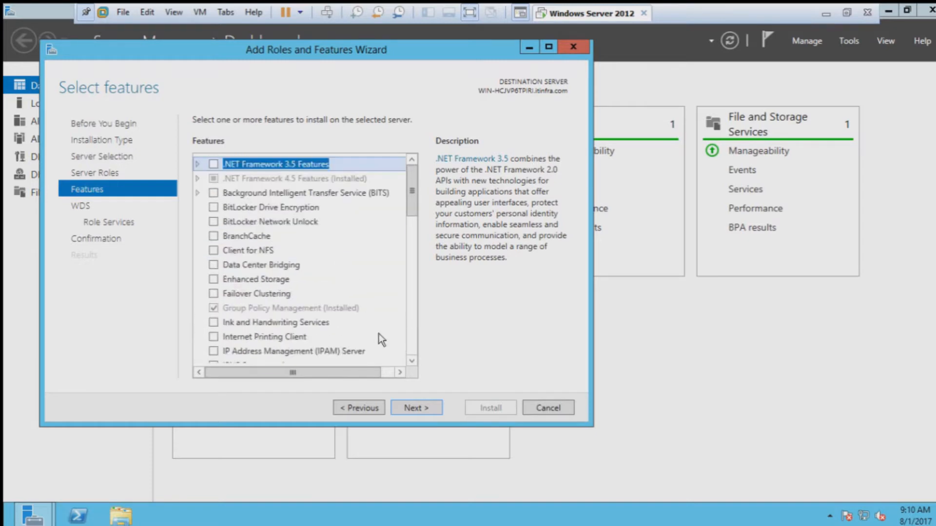
Step: Continue through the WDS pages, keeping Deployment Server and Transport Server role services checked
{"action": "left_click", "coordinate": [417, 407]}
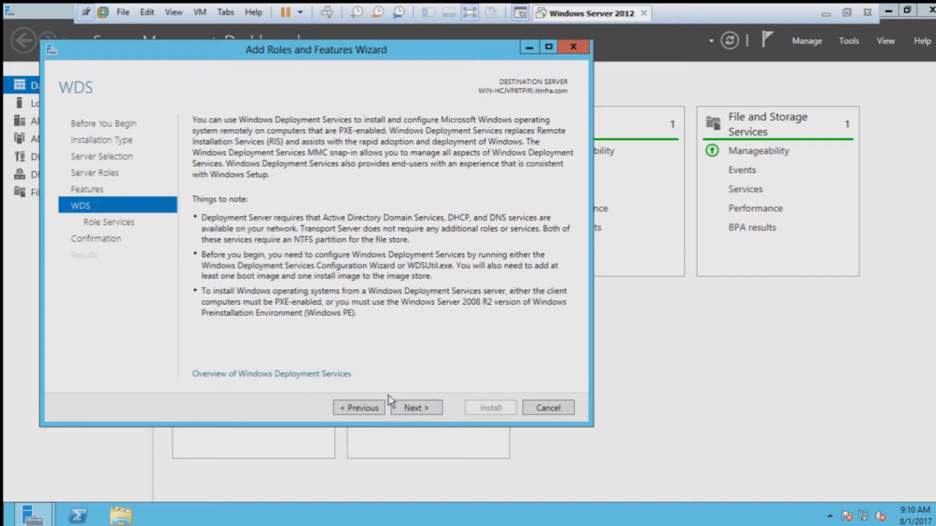
{"action": "left_click", "coordinate": [418, 408]}
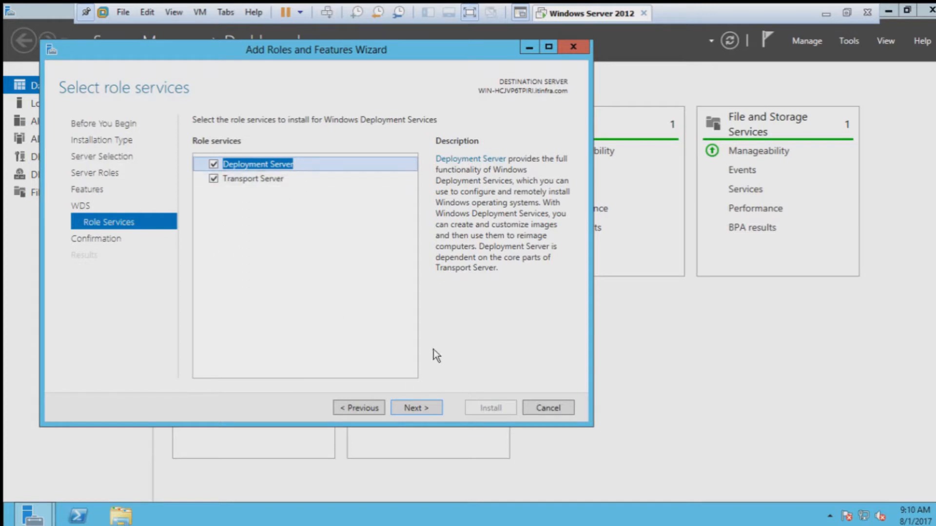
{"action": "left_click", "coordinate": [417, 409]}
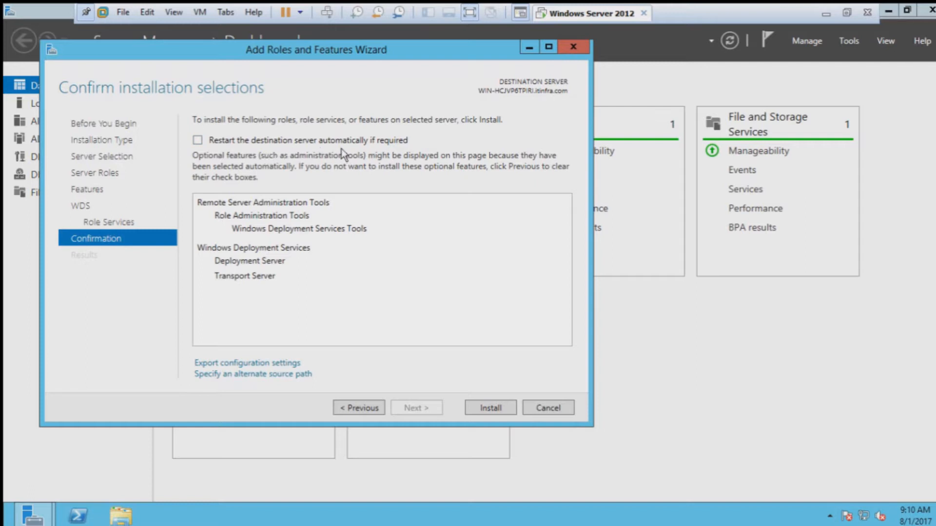
Step: Allow automatic restart of the destination server and begin installing Windows Deployment Services
{"action": "left_click", "coordinate": [198, 141]}
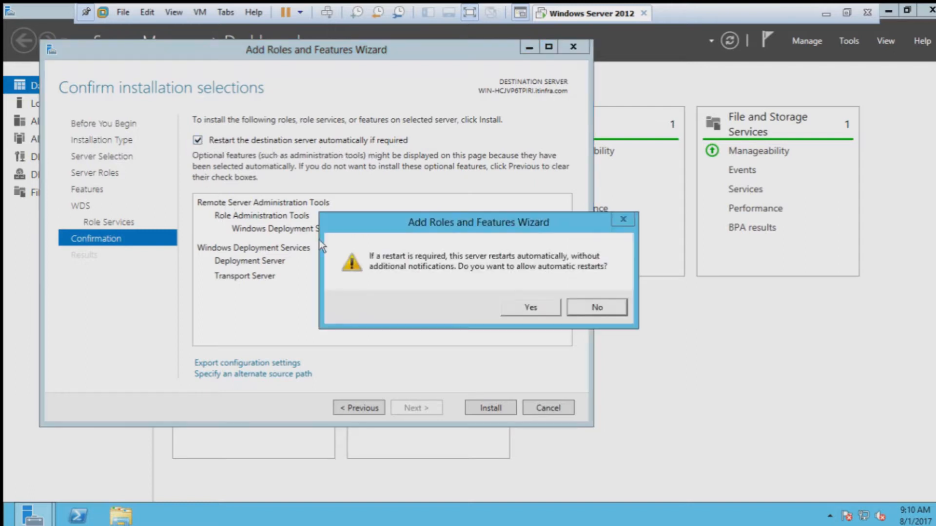
{"action": "left_click", "coordinate": [526, 308]}
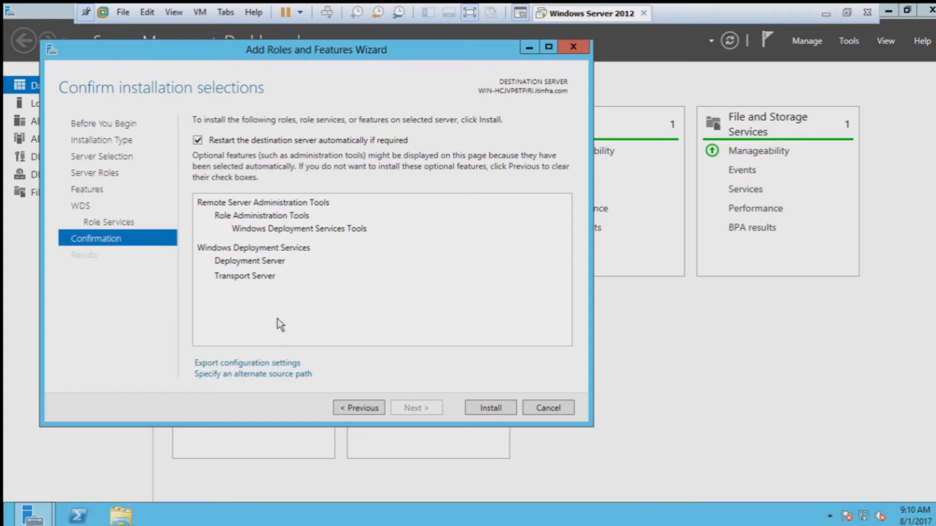
{"action": "left_click", "coordinate": [483, 411]}
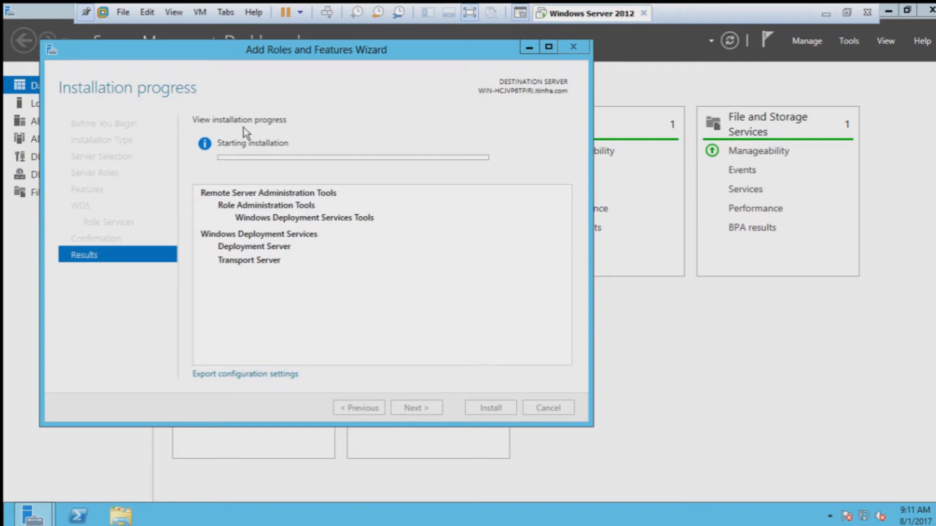
{"action": "left_click", "coordinate": [144, 15]}
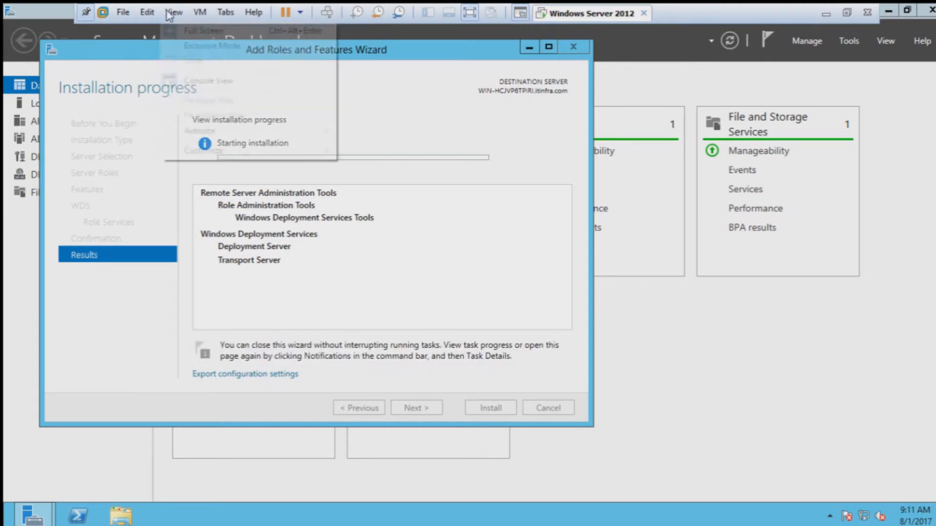
Step: Create a typical new virtual machine, installing the OS later, with Windows 7 as guest
{"action": "left_click", "coordinate": [166, 30]}
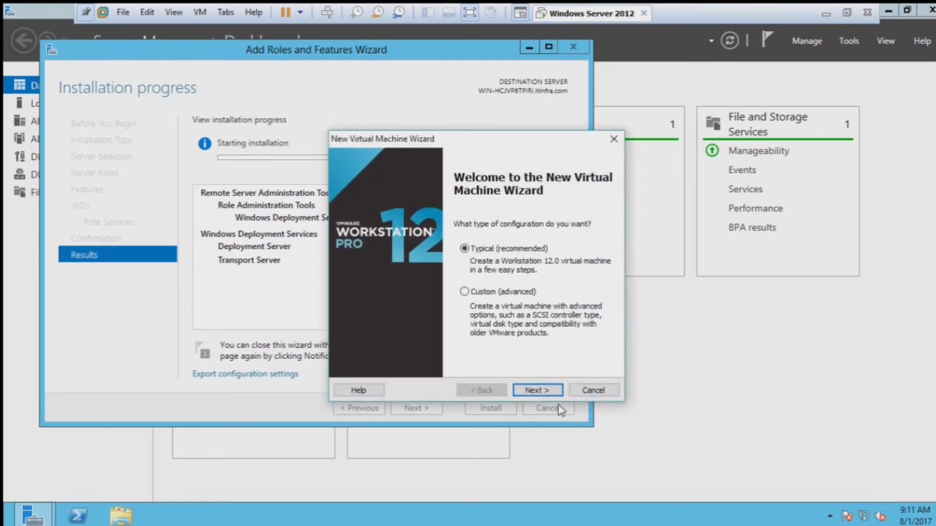
{"action": "left_click", "coordinate": [537, 390]}
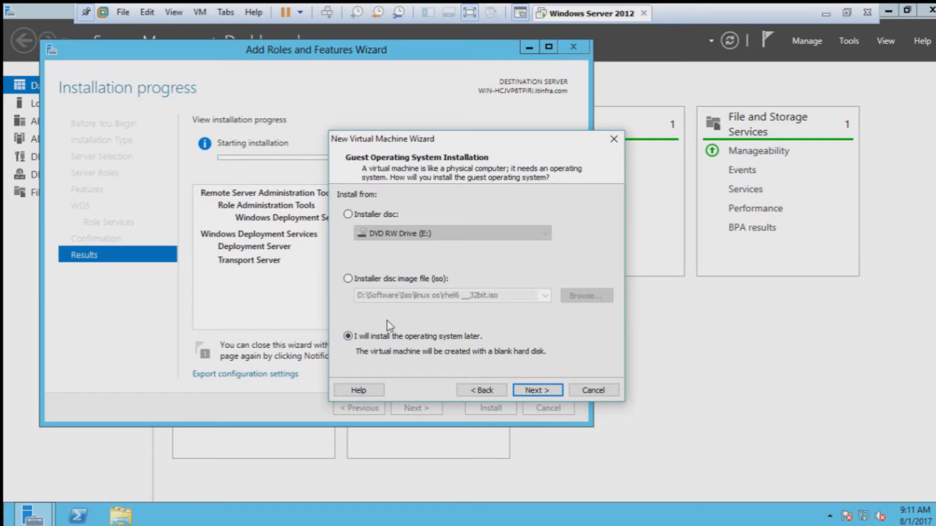
{"action": "left_click", "coordinate": [536, 393]}
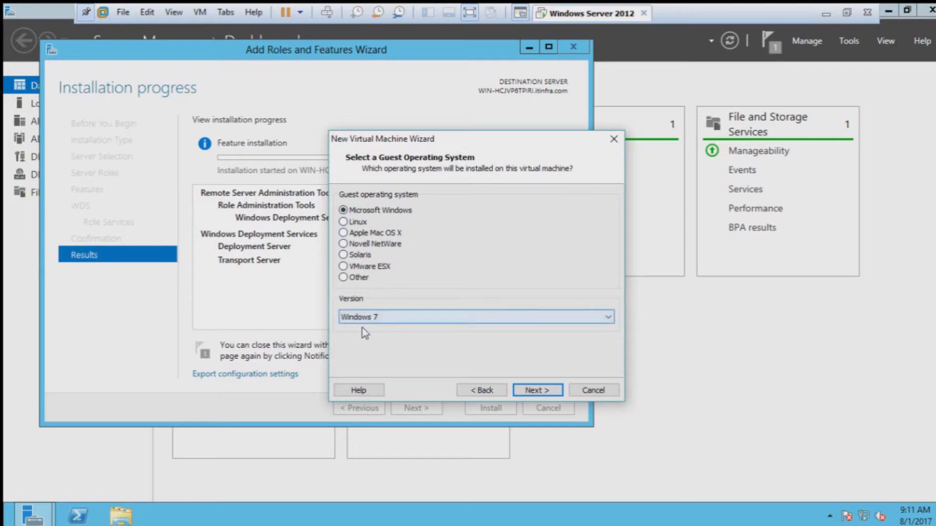
{"action": "left_click", "coordinate": [380, 319]}
{"action": "left_click", "coordinate": [393, 319]}
{"action": "left_click", "coordinate": [396, 319]}
{"action": "left_click", "coordinate": [397, 319]}
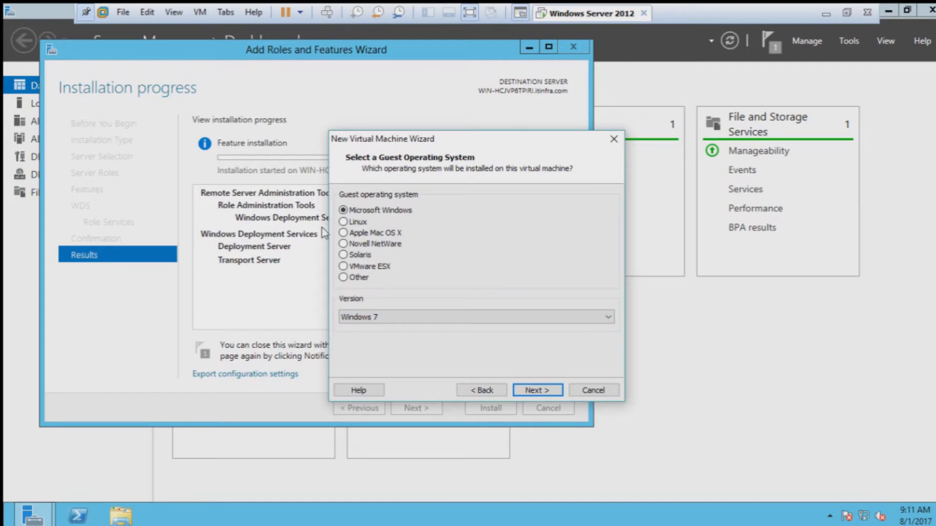
{"action": "left_click", "coordinate": [536, 391]}
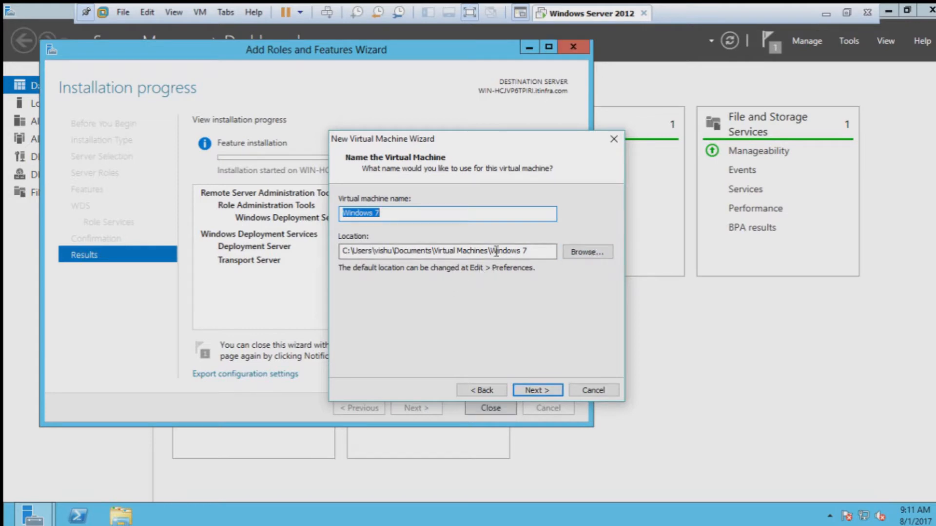
Step: Store the machine in D:\Vm Ware\WDS Test client Win 7 and name it 'Windows 7 wds client'
{"action": "left_click_drag", "start_coordinate": [527, 250], "coordinate": [350, 247]}
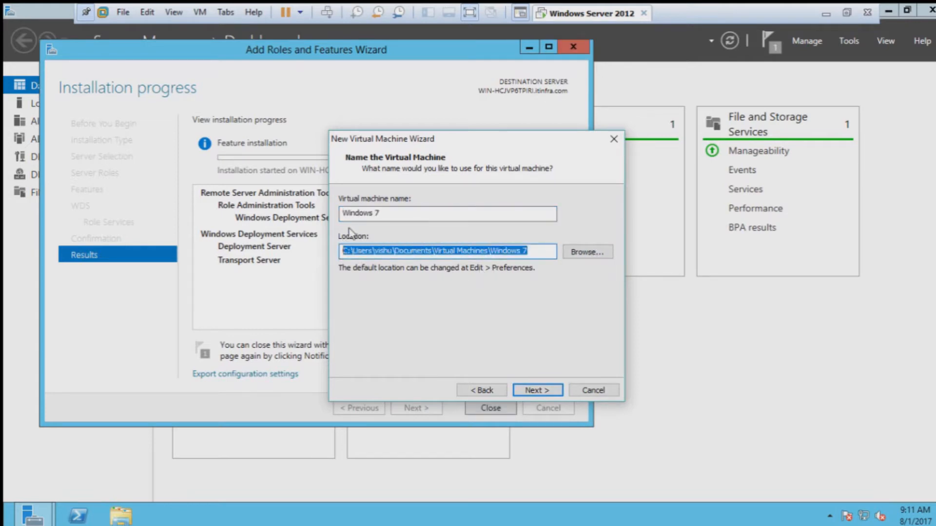
{"action": "left_click", "coordinate": [585, 254]}
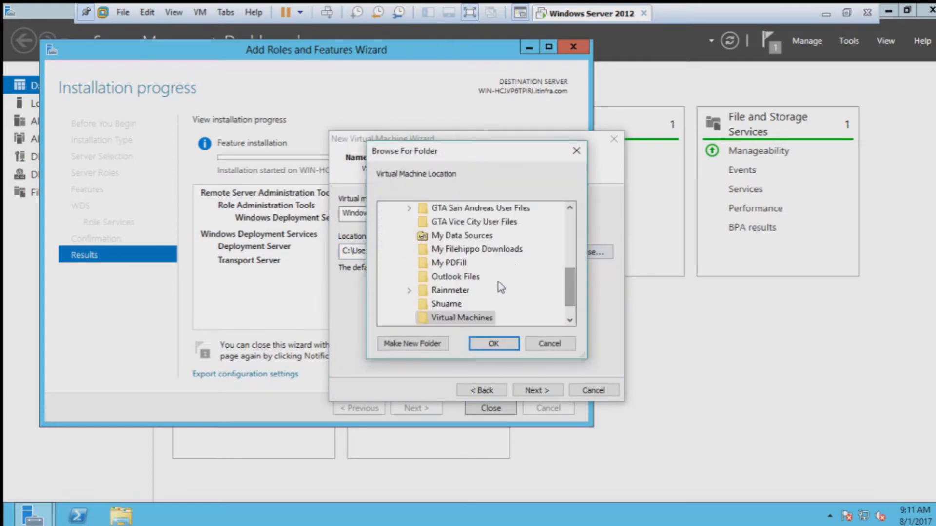
{"action": "scroll", "coordinate": [499, 282], "scroll_direction": "up", "scroll_amount": 8}
{"action": "scroll", "coordinate": [476, 300], "scroll_direction": "up", "scroll_amount": 2}
{"action": "scroll", "coordinate": [476, 301], "scroll_direction": "down", "scroll_amount": 3}
{"action": "scroll", "coordinate": [476, 300], "scroll_direction": "up", "scroll_amount": 3}
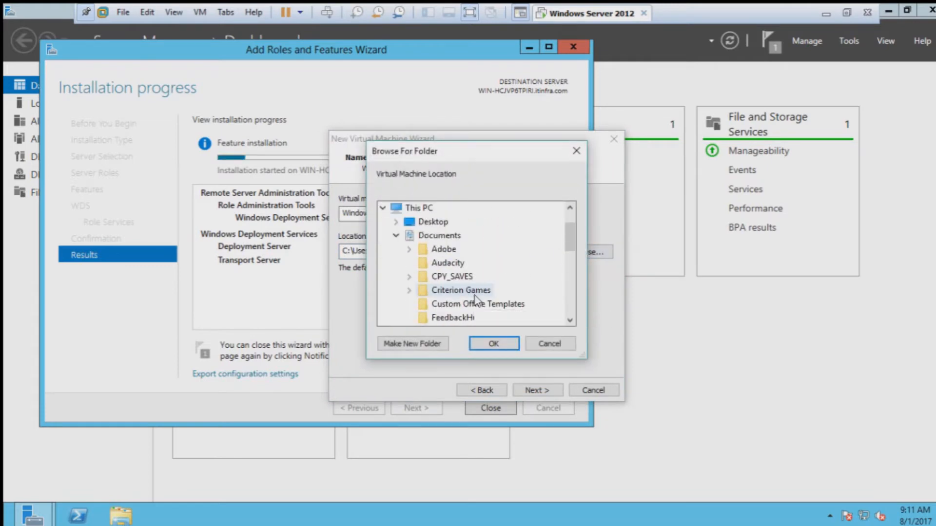
{"action": "scroll", "coordinate": [460, 301], "scroll_direction": "down", "scroll_amount": 1}
{"action": "left_click", "coordinate": [396, 235]}
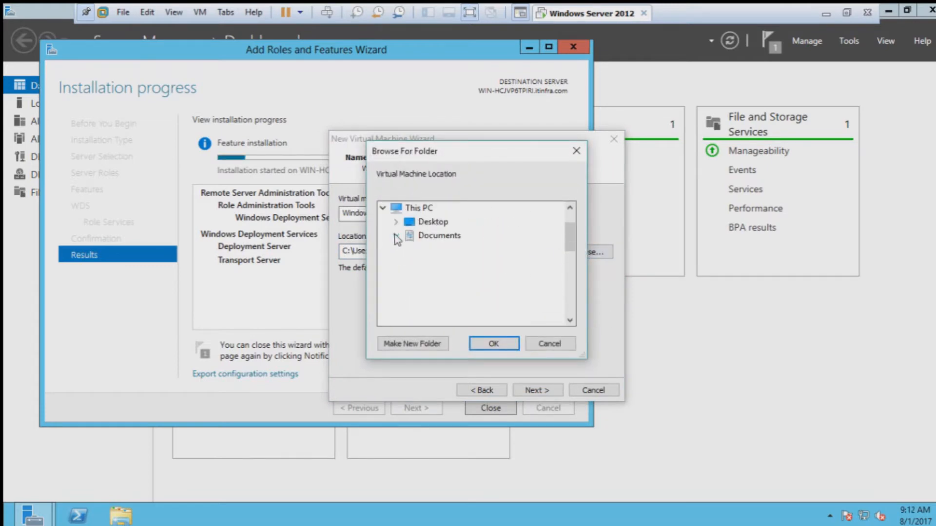
{"action": "scroll", "coordinate": [428, 276], "scroll_direction": "down", "scroll_amount": 1}
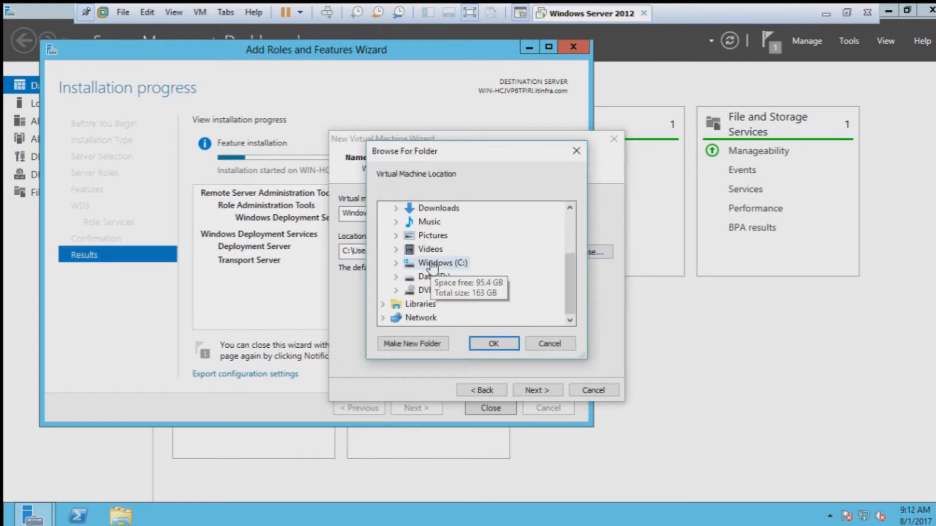
{"action": "left_click", "coordinate": [396, 276]}
{"action": "scroll", "coordinate": [463, 282], "scroll_direction": "down", "scroll_amount": 1}
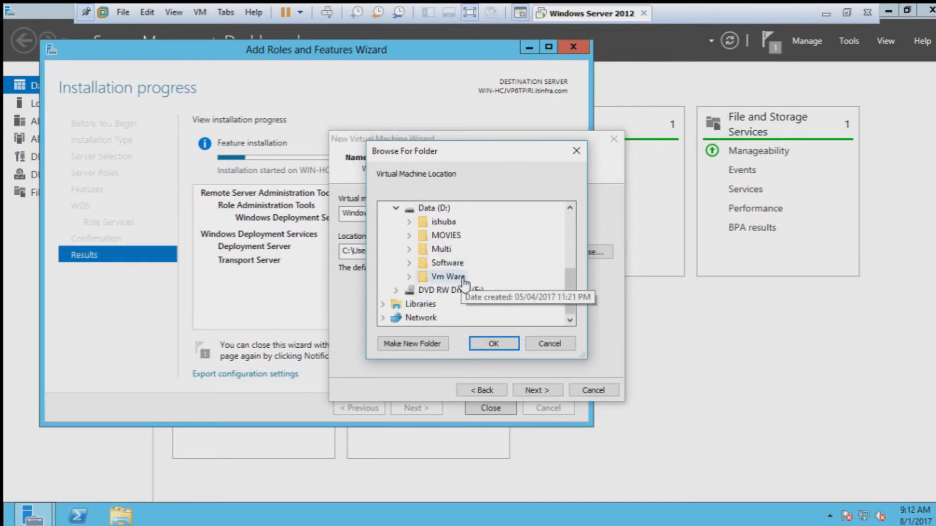
{"action": "double_click", "coordinate": [462, 277]}
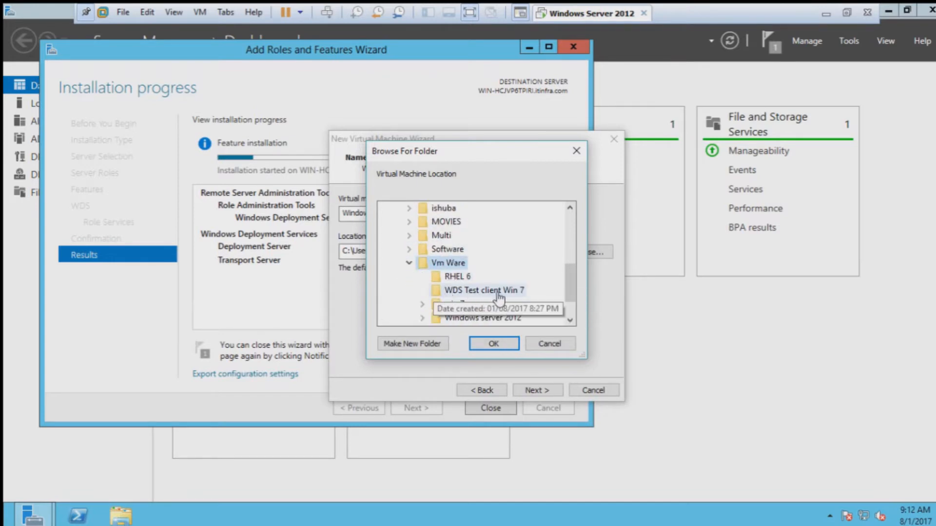
{"action": "left_click", "coordinate": [498, 292]}
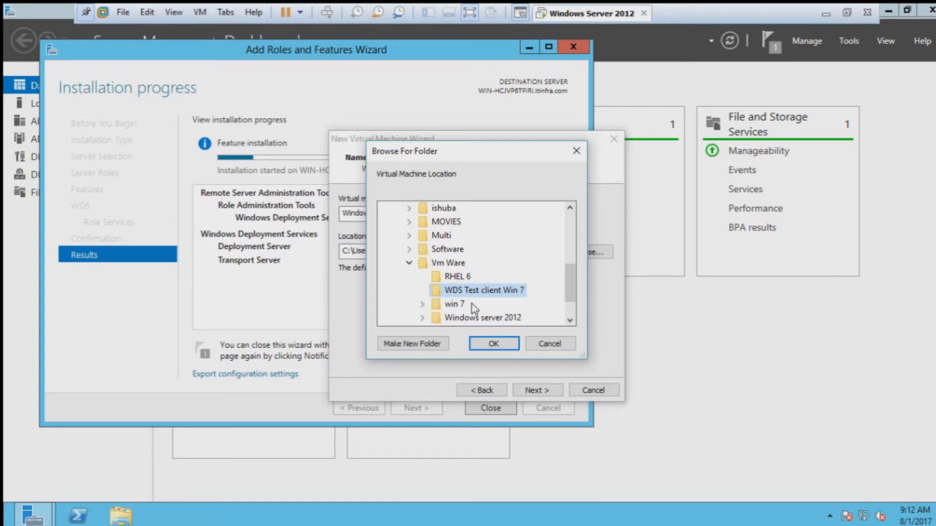
{"action": "left_click", "coordinate": [493, 345]}
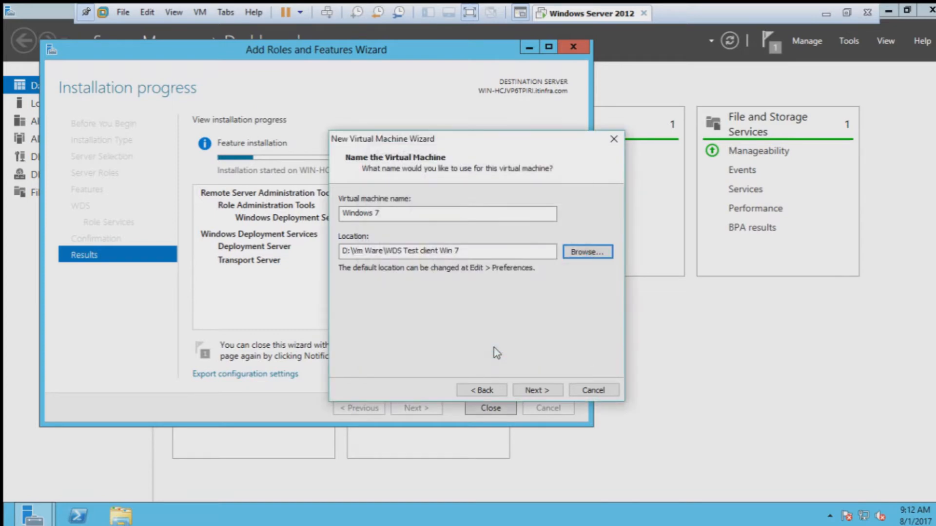
{"action": "left_click", "coordinate": [420, 216]}
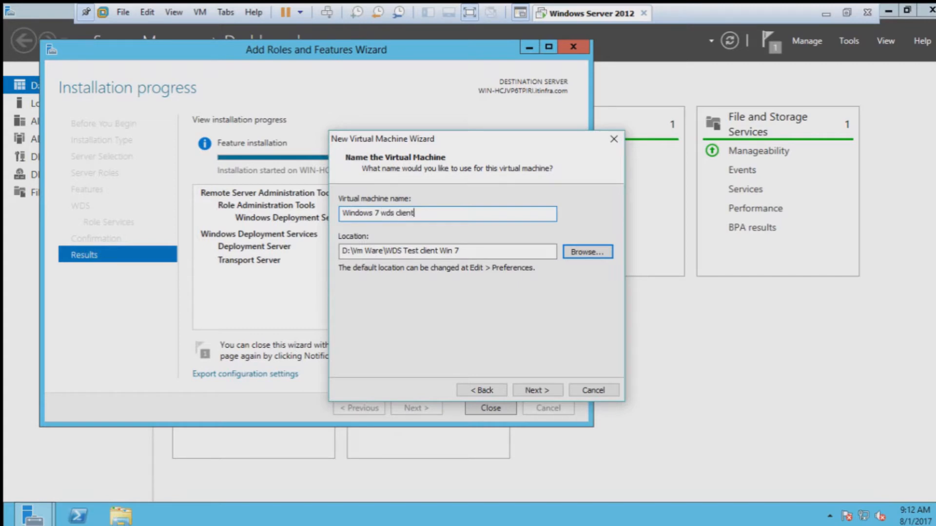
Step: Accept the name and the 60 GB split disk, then open Customize Hardware
{"action": "left_click", "coordinate": [546, 393]}
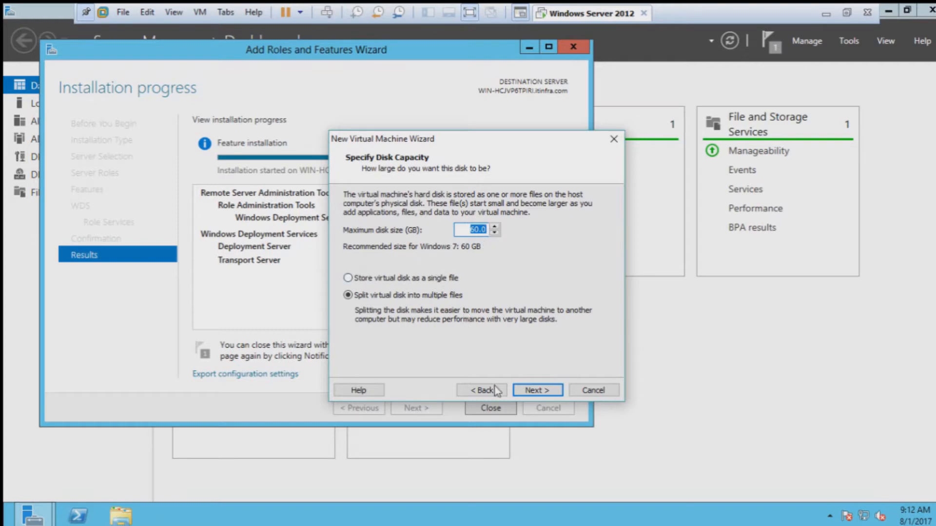
{"action": "left_click", "coordinate": [532, 391]}
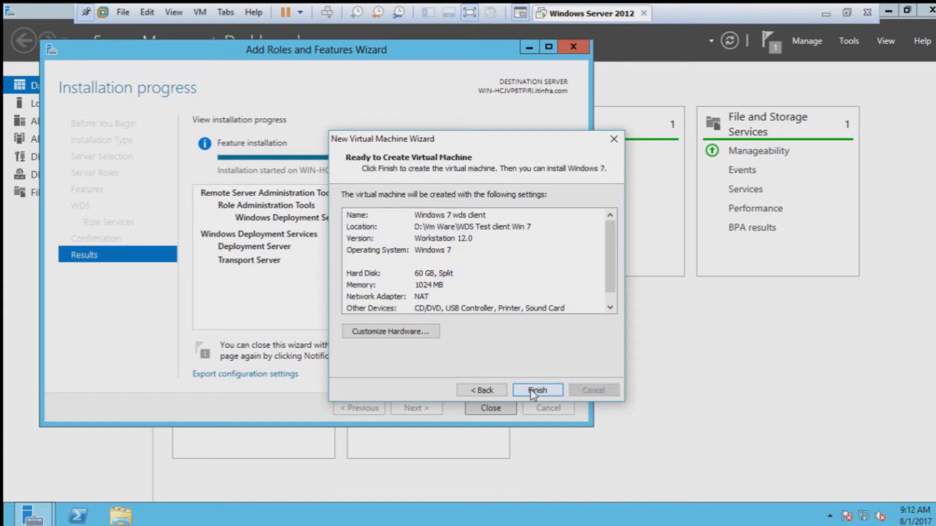
{"action": "left_click", "coordinate": [431, 334]}
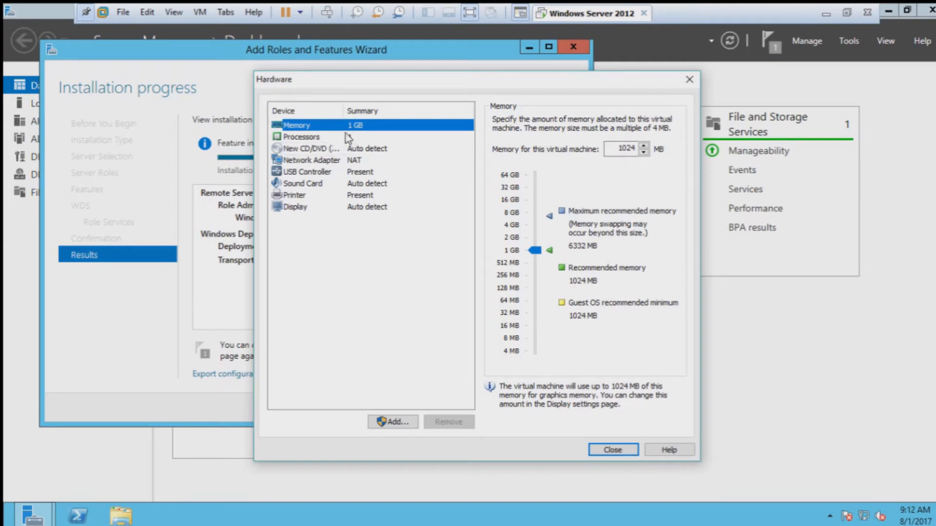
Step: Stop the CD/DVD connecting at power on and set the network adapter to Custom VMnet8 (NAT)
{"action": "left_click", "coordinate": [374, 149]}
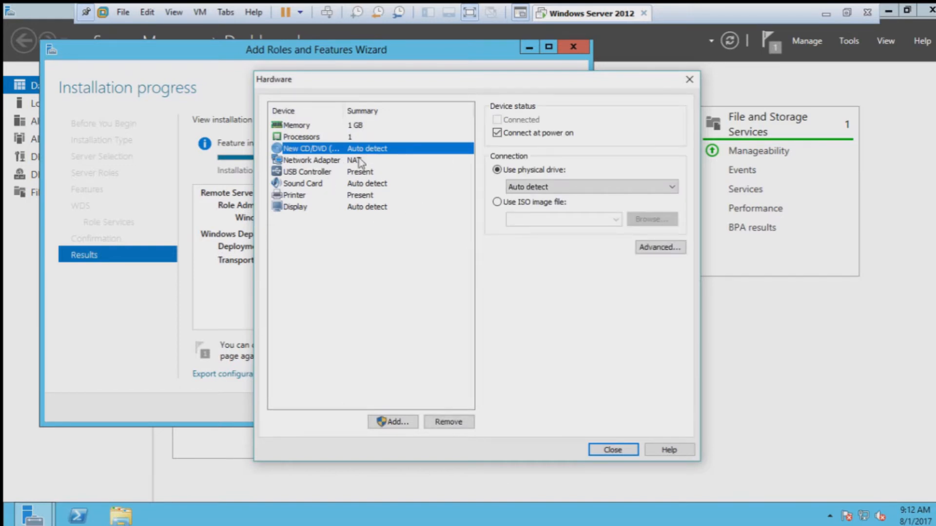
{"action": "left_click", "coordinate": [504, 132]}
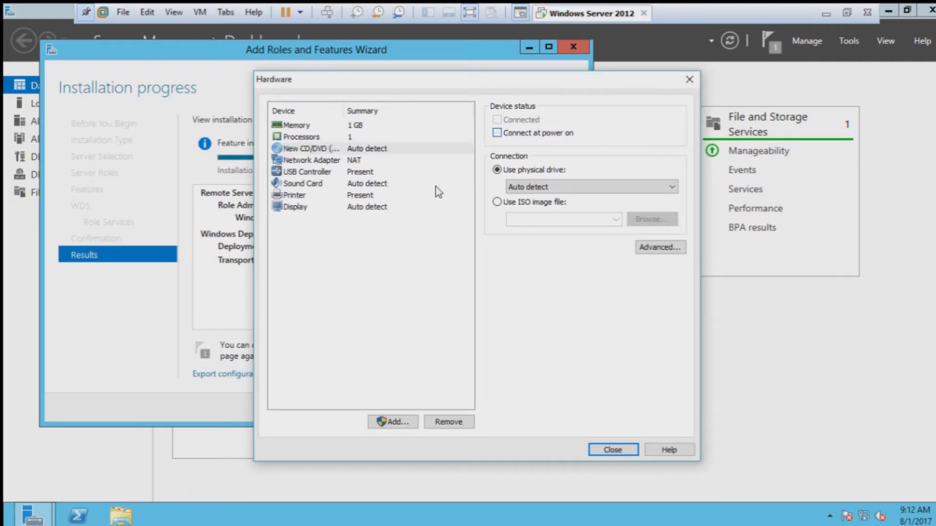
{"action": "left_click", "coordinate": [321, 162]}
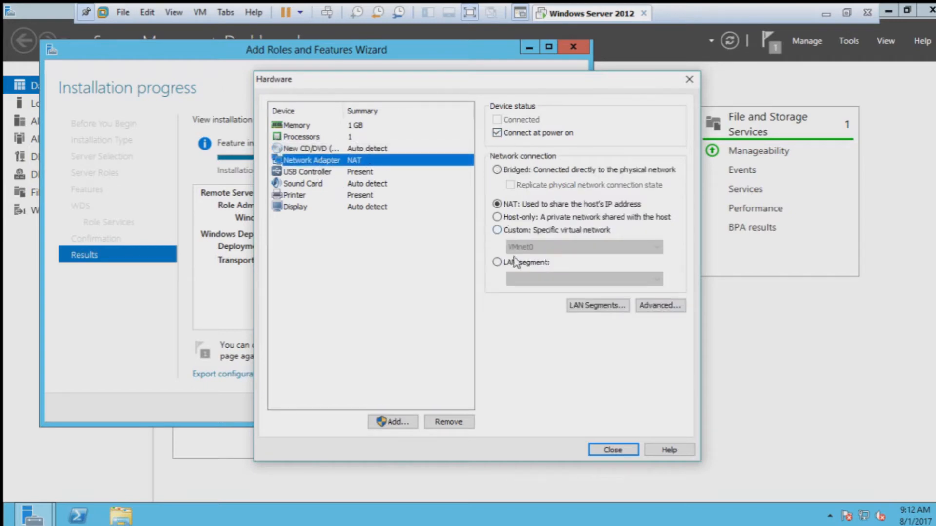
{"action": "left_click", "coordinate": [510, 234]}
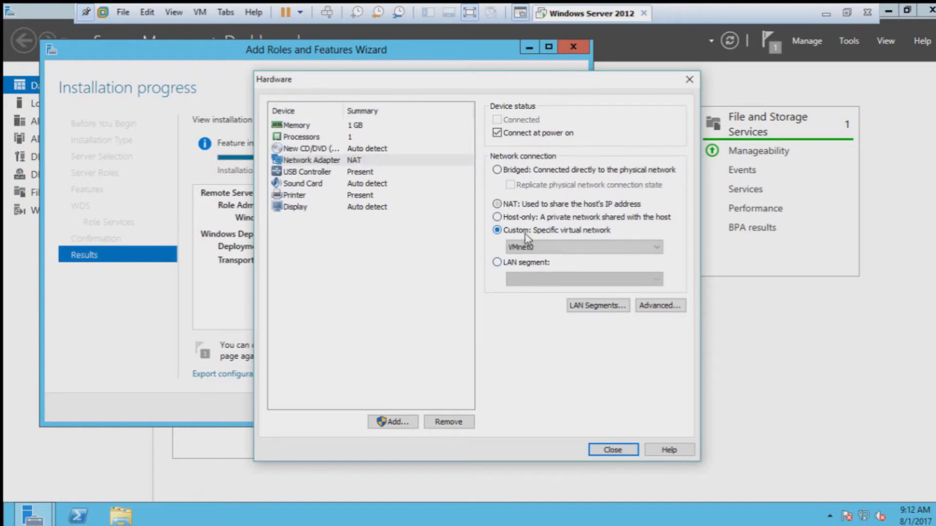
{"action": "left_click", "coordinate": [565, 246]}
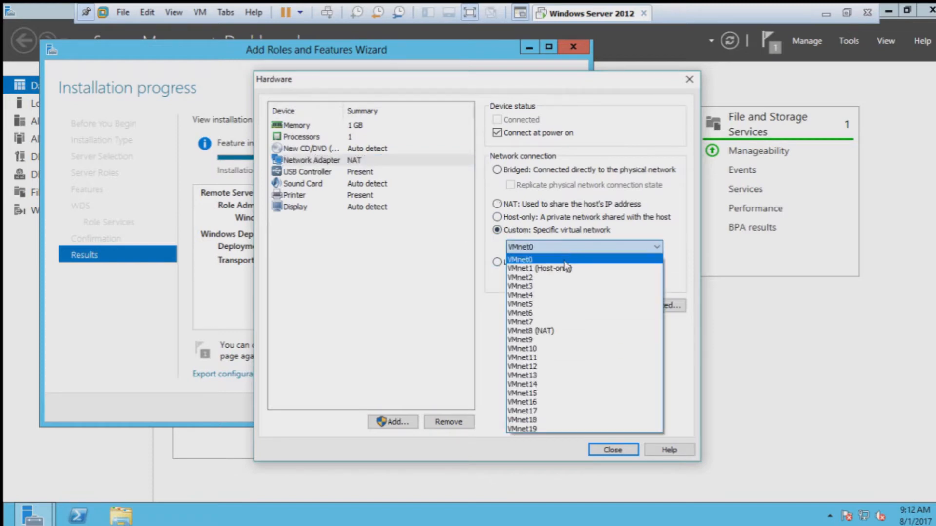
{"action": "left_click", "coordinate": [549, 321]}
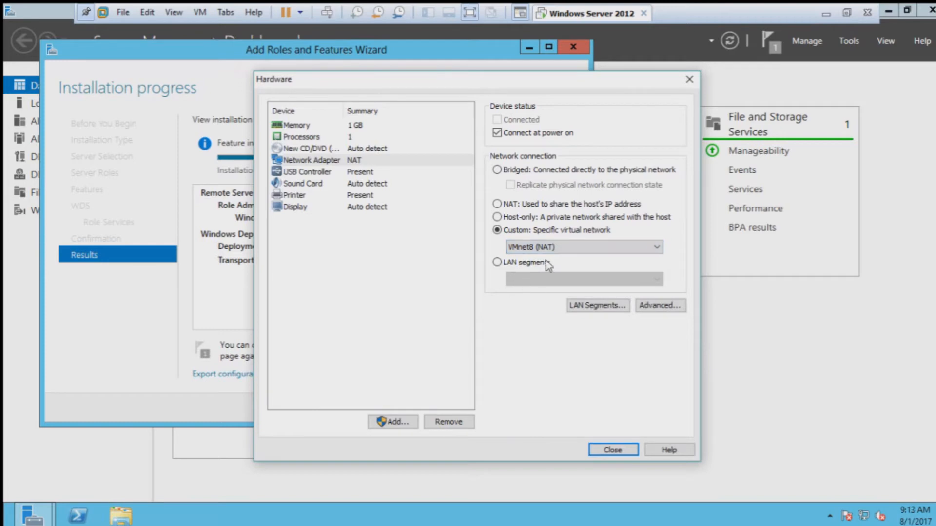
Step: Stop the sound card connecting at power on, review remaining devices, and close the hardware settings
{"action": "left_click", "coordinate": [342, 172]}
{"action": "left_click", "coordinate": [354, 184]}
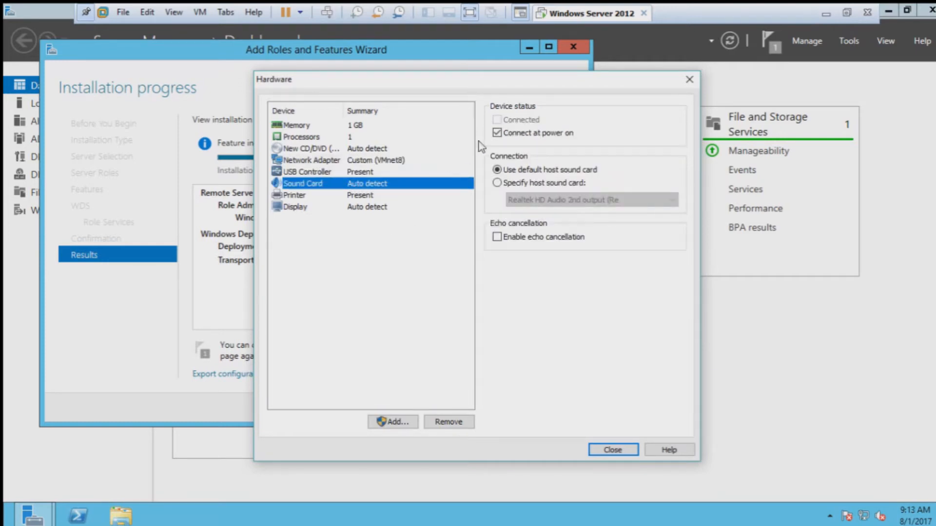
{"action": "left_click", "coordinate": [497, 132]}
{"action": "left_click", "coordinate": [368, 197]}
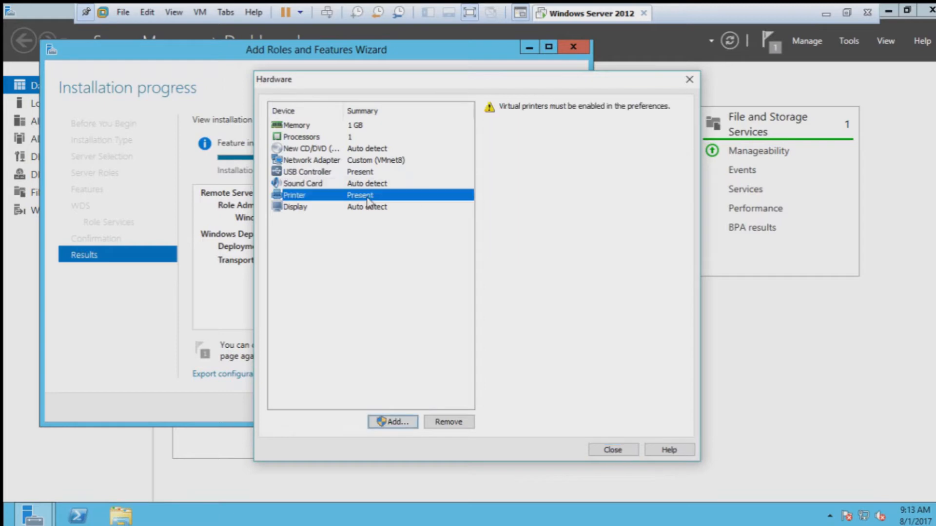
{"action": "left_click", "coordinate": [387, 208]}
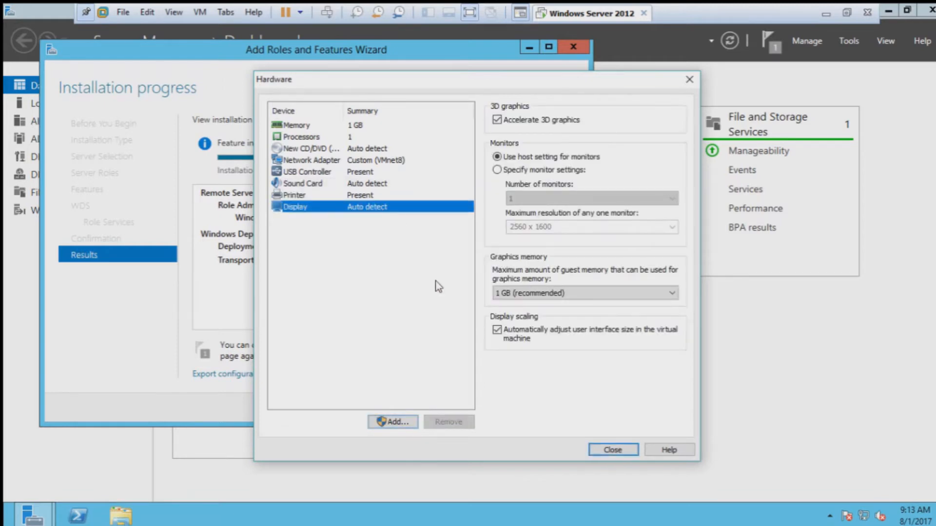
{"action": "left_click", "coordinate": [600, 448]}
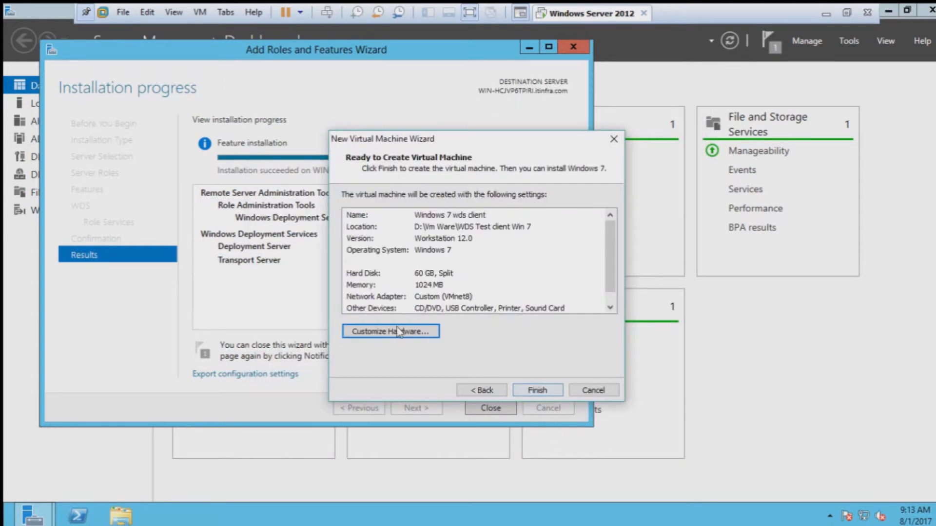
Step: Create the Windows 7 wds client VM, then return to Windows Server 2012 and close the finished role wizard
{"action": "left_click", "coordinate": [536, 391]}
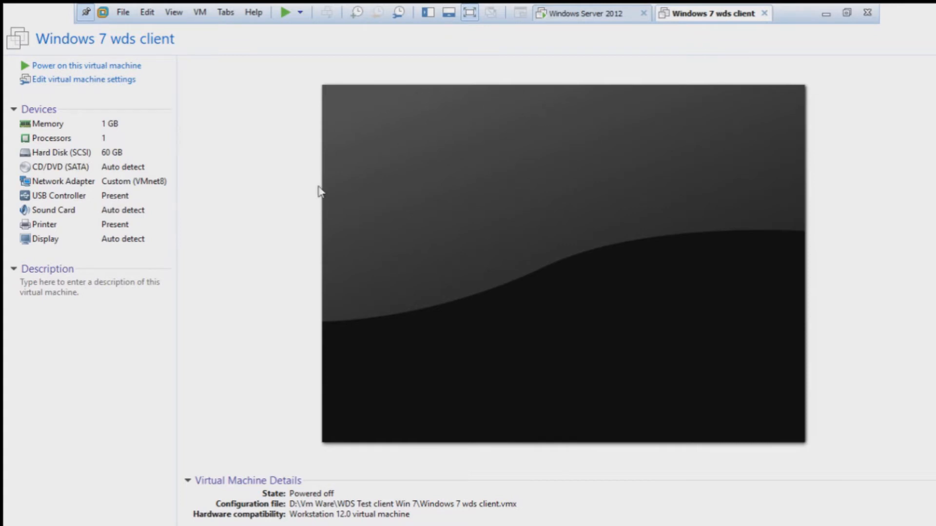
{"action": "left_click", "coordinate": [610, 14]}
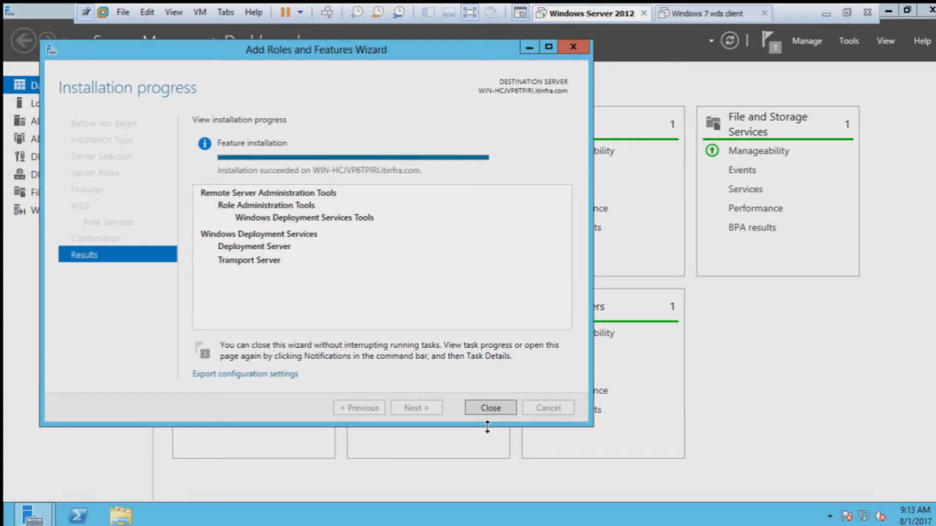
{"action": "left_click", "coordinate": [490, 407]}
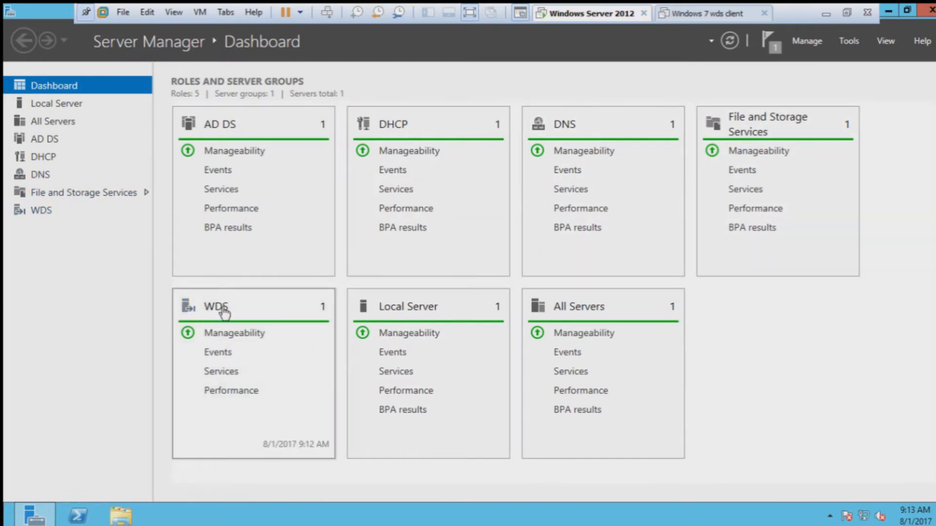
Step: Launch Windows Deployment Services from Tools and expand Servers to show the local server's not-configured status
{"action": "left_click", "coordinate": [850, 41]}
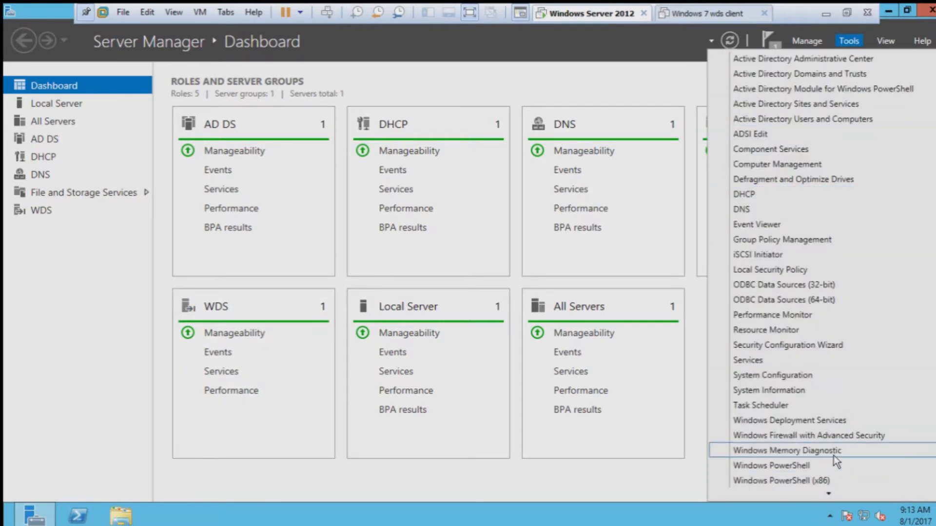
{"action": "left_click", "coordinate": [830, 422]}
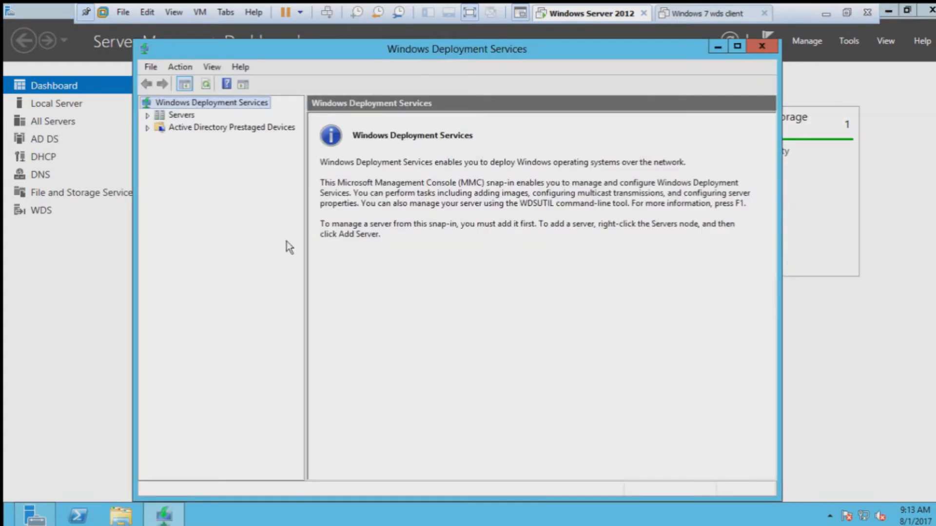
{"action": "left_click", "coordinate": [151, 115]}
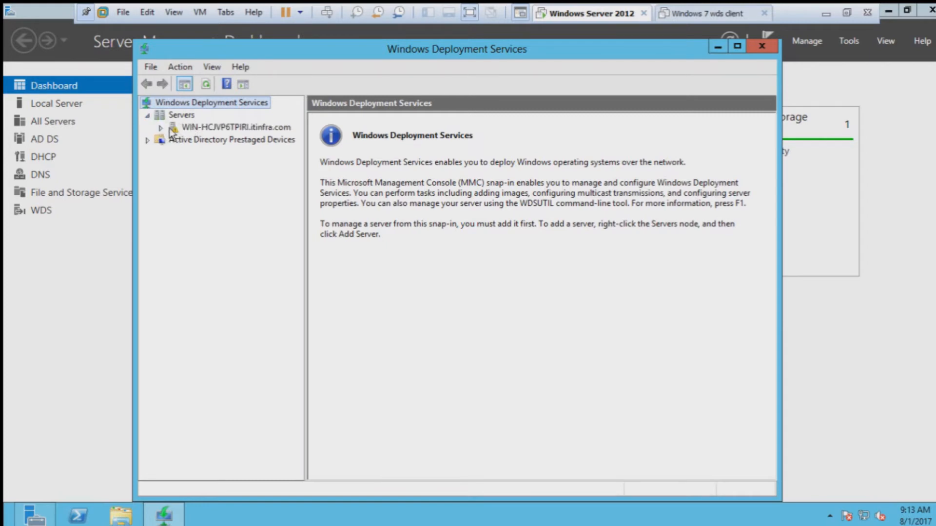
{"action": "left_click", "coordinate": [162, 128]}
{"action": "left_click", "coordinate": [147, 140]}
{"action": "left_click", "coordinate": [208, 129]}
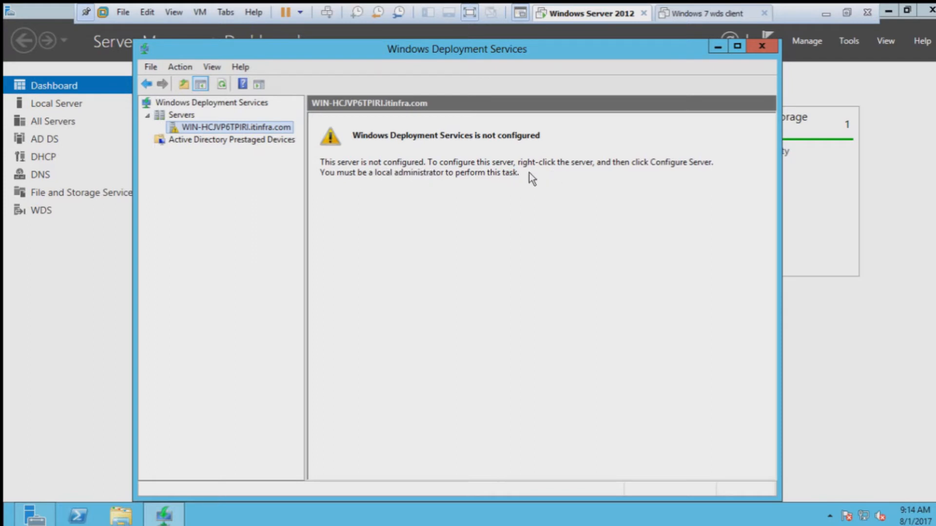
Step: Start Configure Server from the server's context menu and get past Before You Begin
{"action": "right_click", "coordinate": [230, 127]}
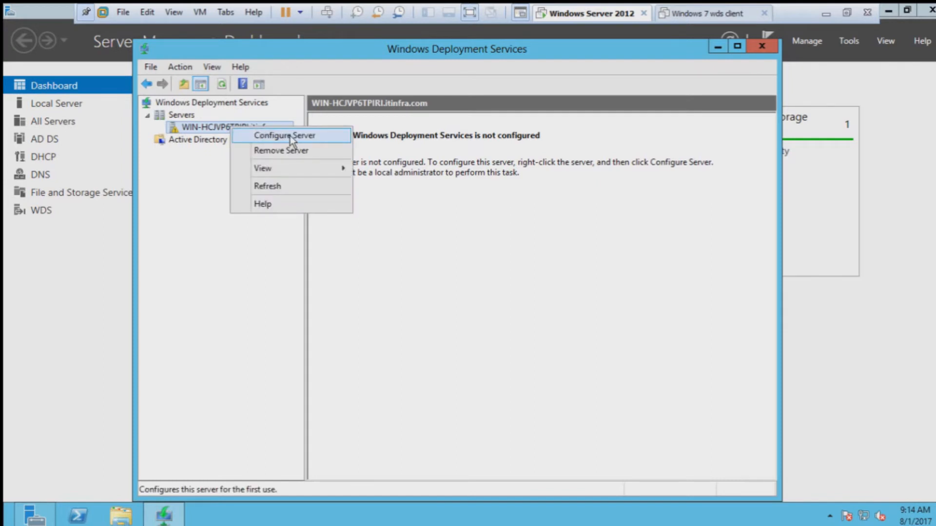
{"action": "left_click", "coordinate": [314, 138]}
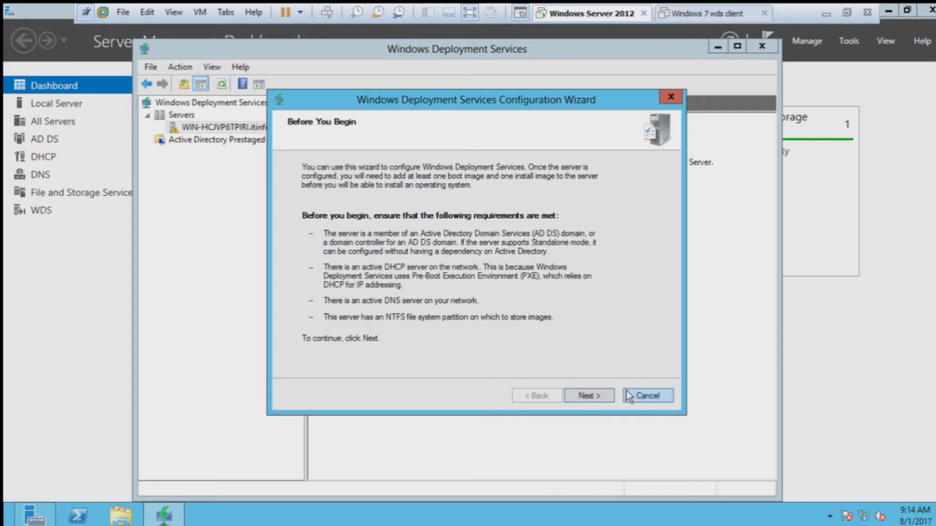
{"action": "left_click", "coordinate": [595, 400]}
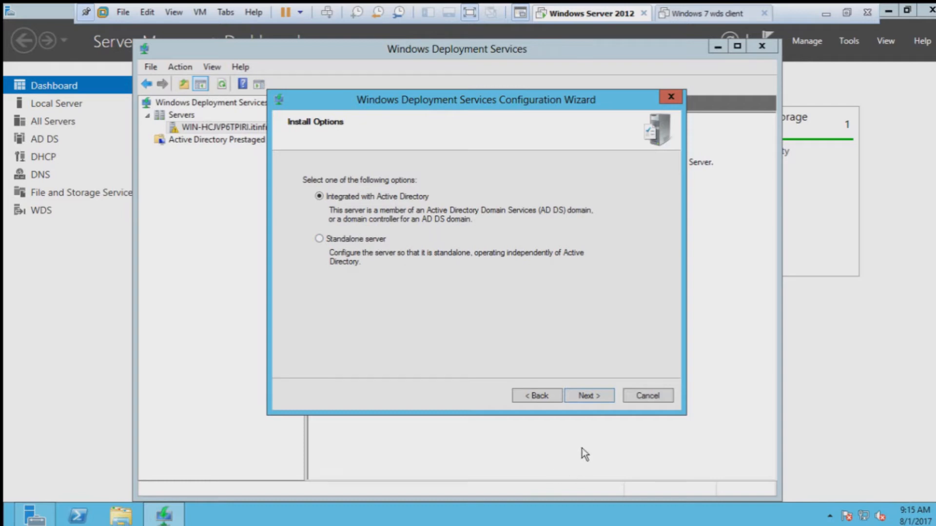
Step: Keep C:\RemoteInstall as the remote installation folder and accept the System Volume Warning
{"action": "left_click", "coordinate": [587, 396]}
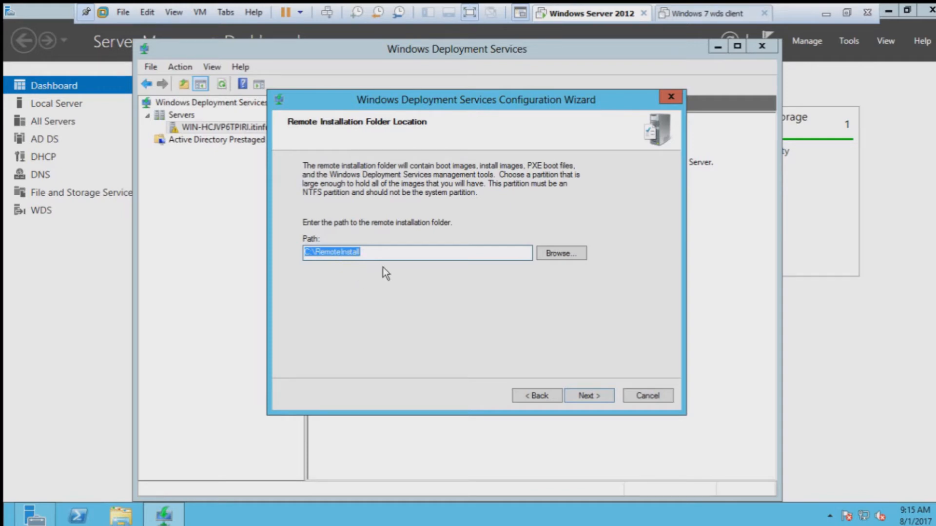
{"action": "left_click", "coordinate": [548, 259]}
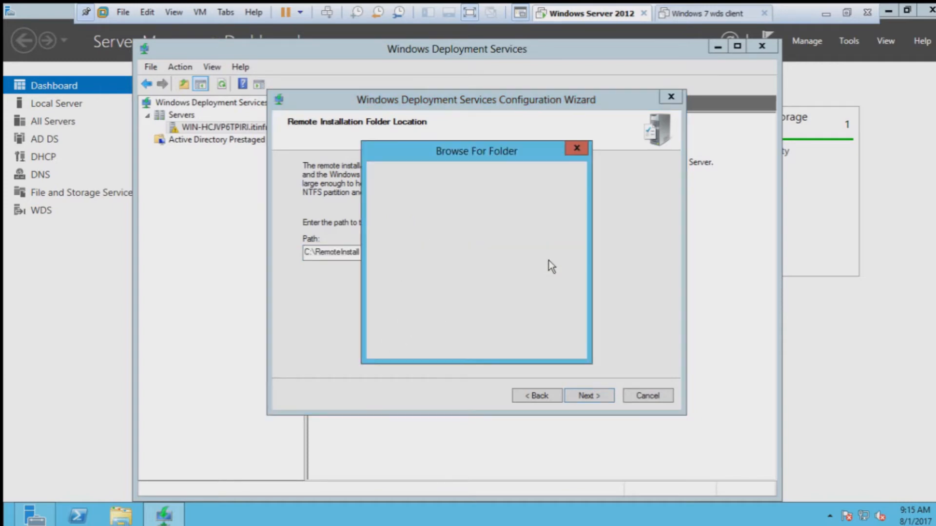
{"action": "left_click", "coordinate": [576, 148]}
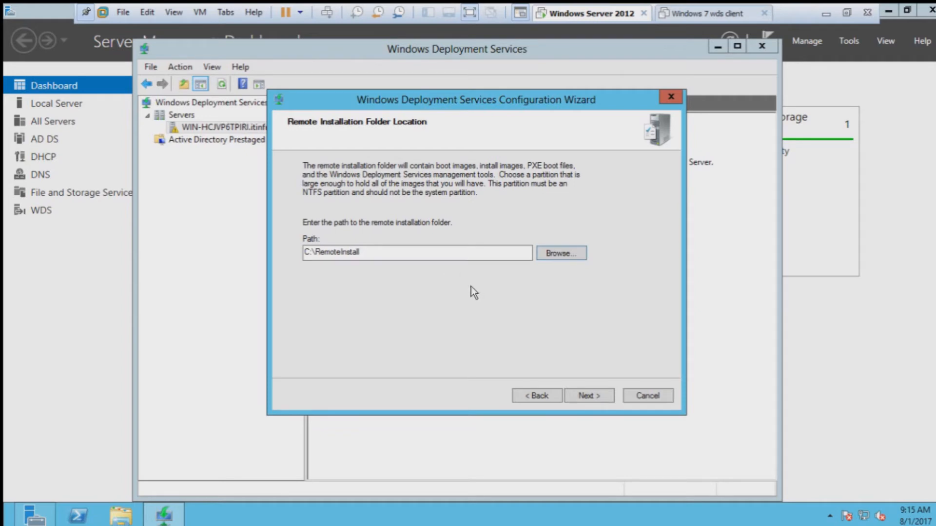
{"action": "left_click", "coordinate": [588, 395]}
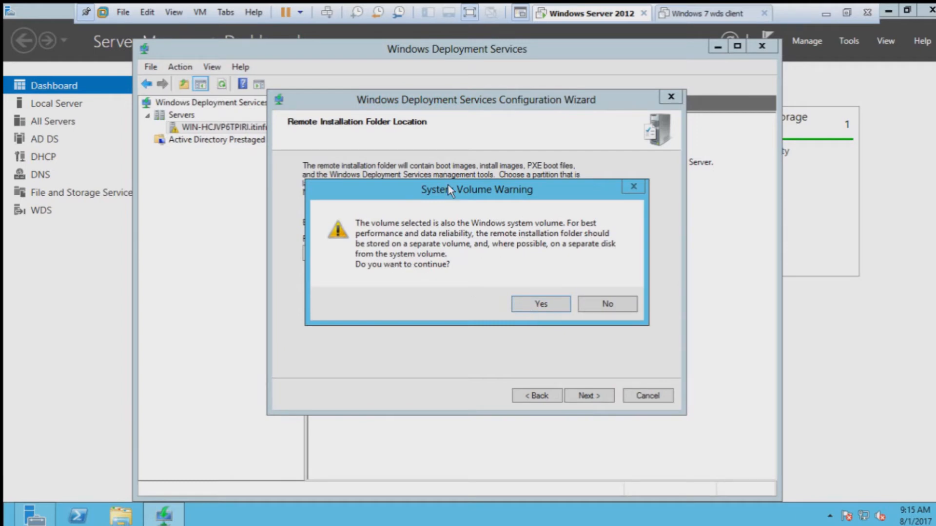
{"action": "left_click_drag", "start_coordinate": [447, 188], "coordinate": [617, 163]}
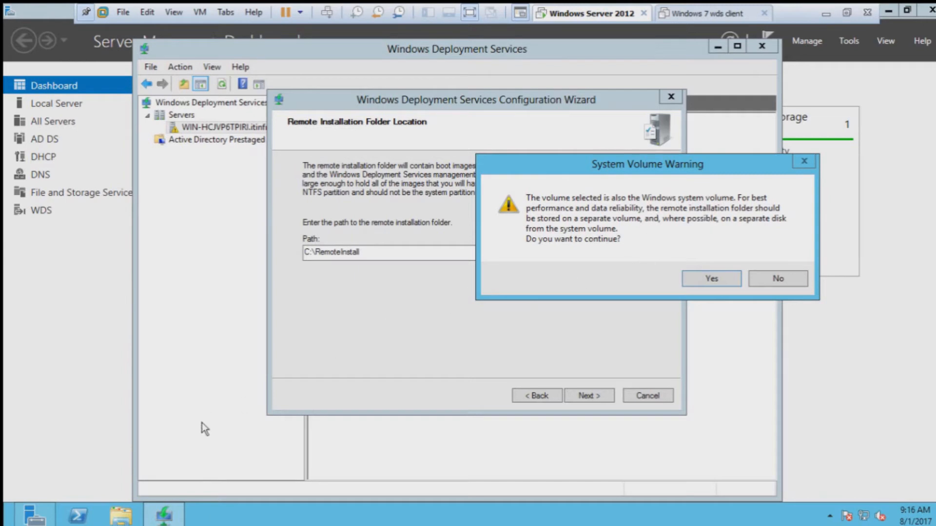
{"action": "left_click", "coordinate": [714, 278]}
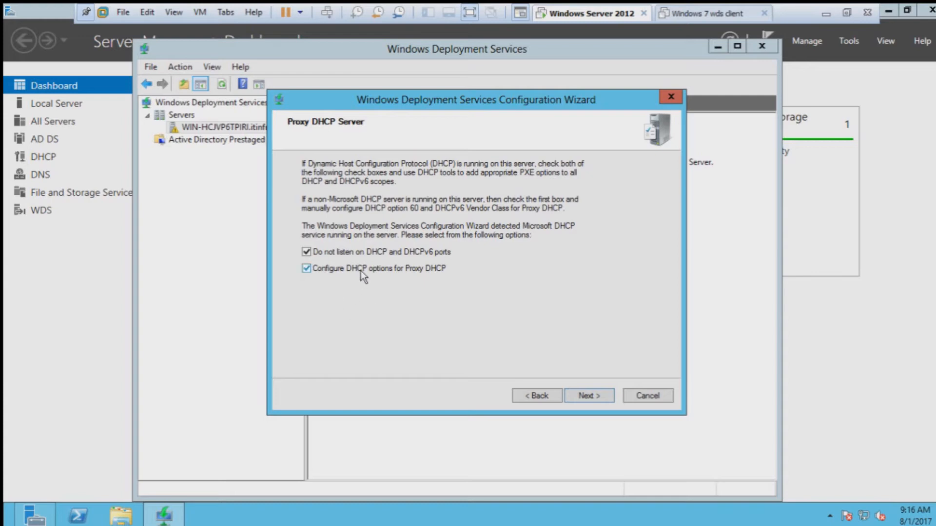
Step: Respond to all client computers, require administrator approval for unknown ones, then run and close the configuration
{"action": "left_click", "coordinate": [586, 396]}
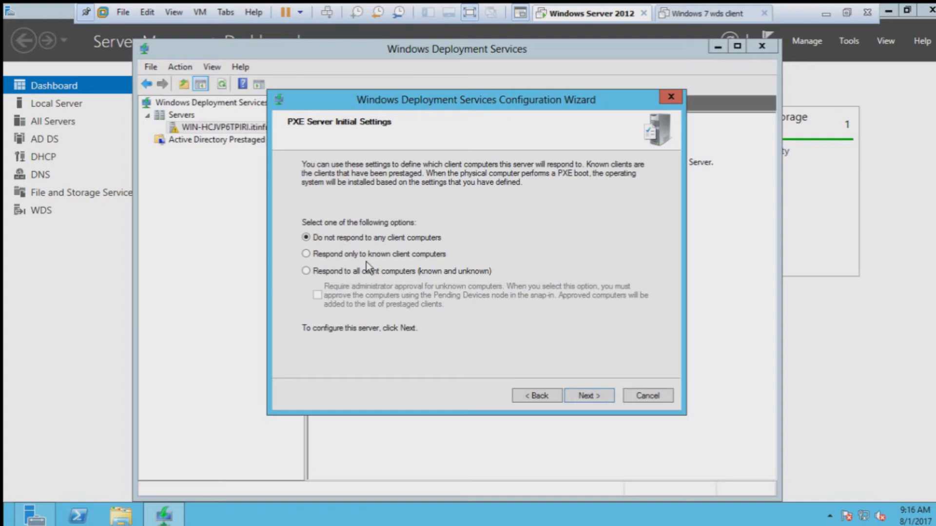
{"action": "left_click", "coordinate": [337, 273]}
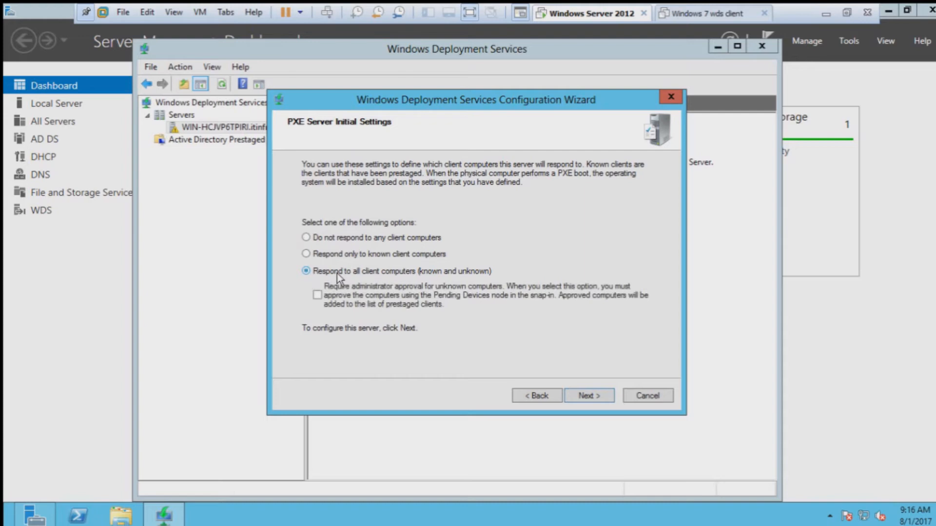
{"action": "left_click", "coordinate": [317, 295]}
{"action": "left_click", "coordinate": [597, 396]}
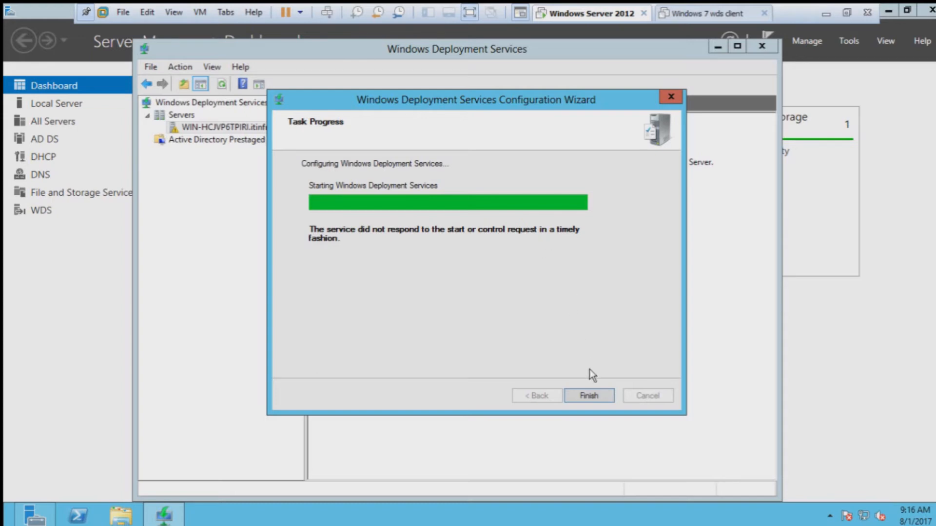
{"action": "left_click", "coordinate": [589, 394]}
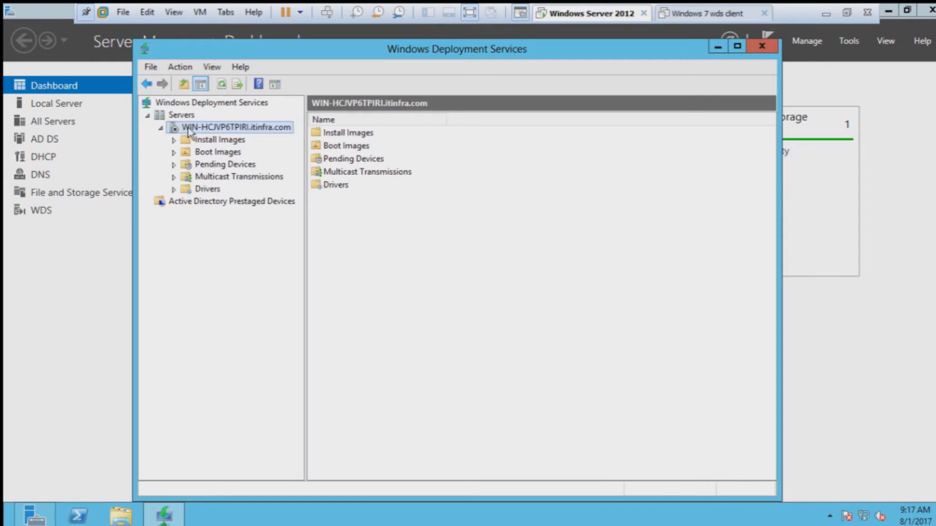
Step: Start the WDS service via All Tasks > Start, acknowledge success, and open Install Images
{"action": "right_click", "coordinate": [205, 128]}
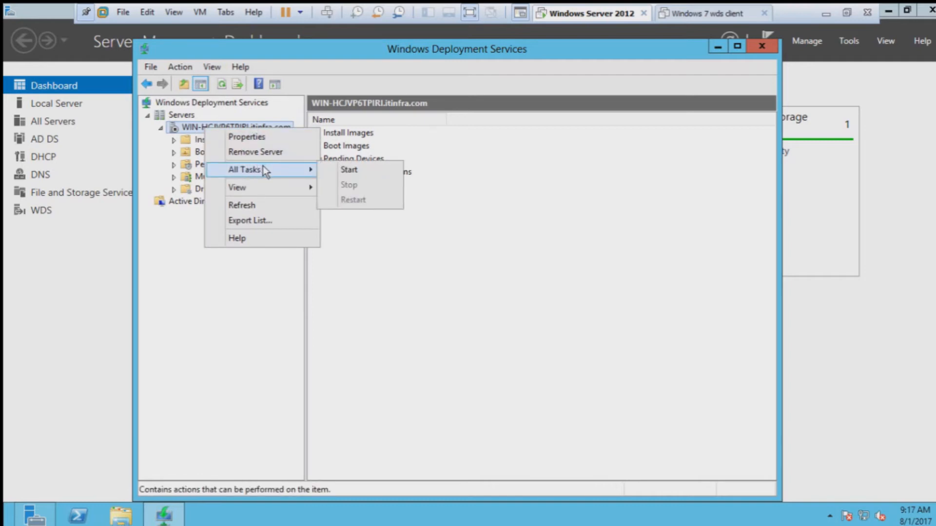
{"action": "left_click", "coordinate": [361, 170]}
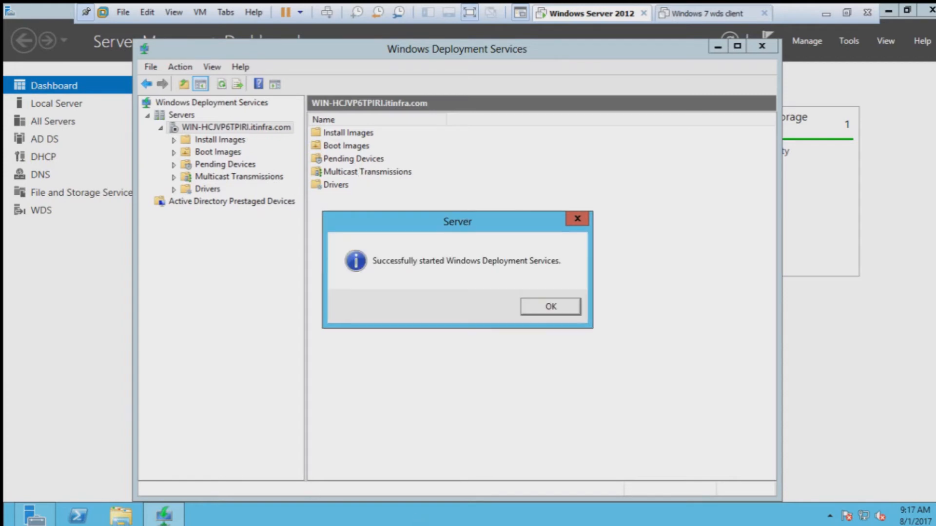
{"action": "left_click", "coordinate": [550, 310]}
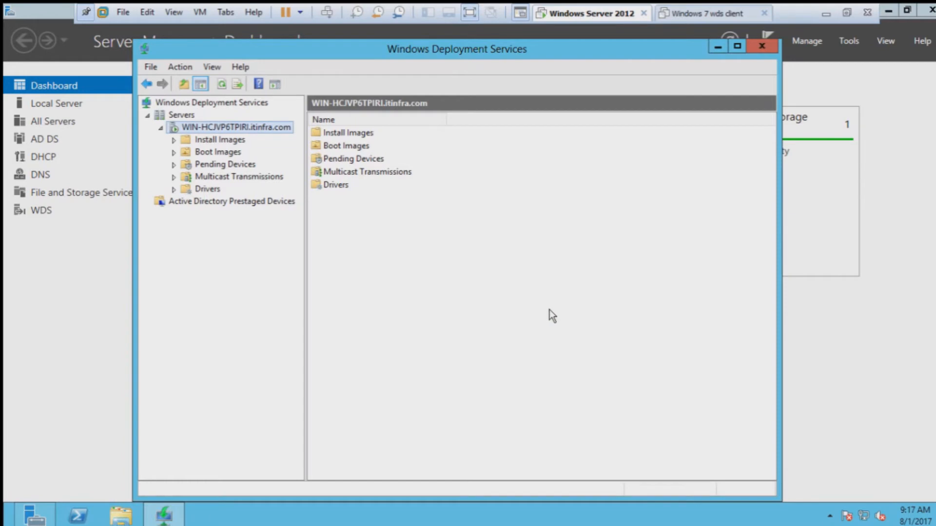
{"action": "left_click", "coordinate": [219, 140]}
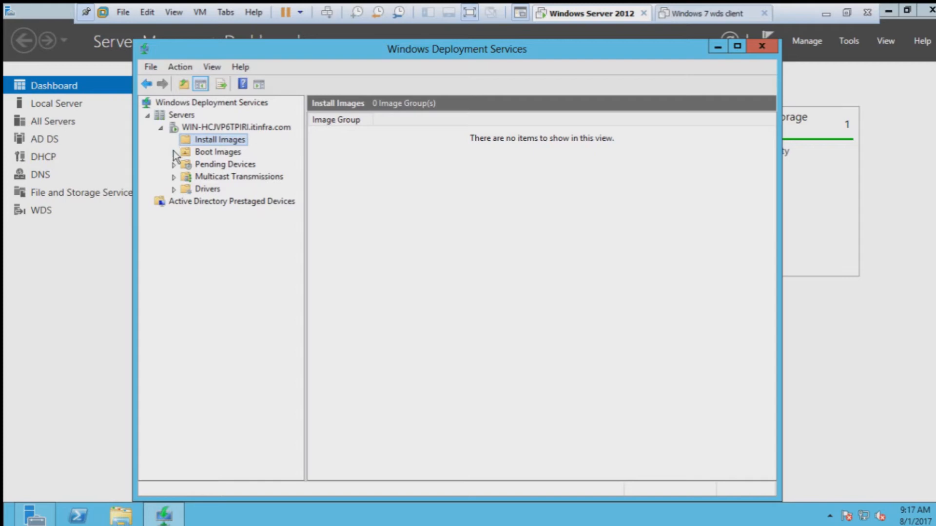
Step: Add an install image under a new image group named 'Windows 7'
{"action": "left_click", "coordinate": [174, 152]}
{"action": "left_click", "coordinate": [175, 190]}
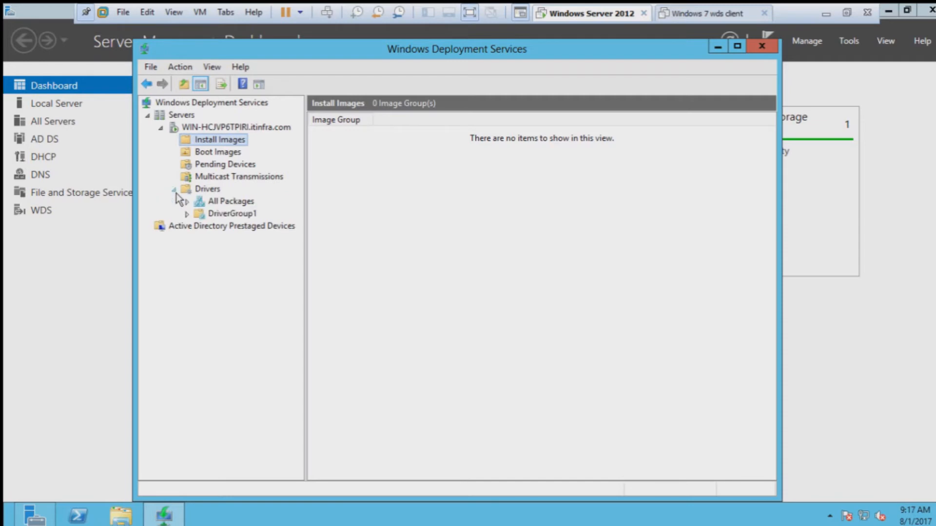
{"action": "right_click", "coordinate": [210, 145]}
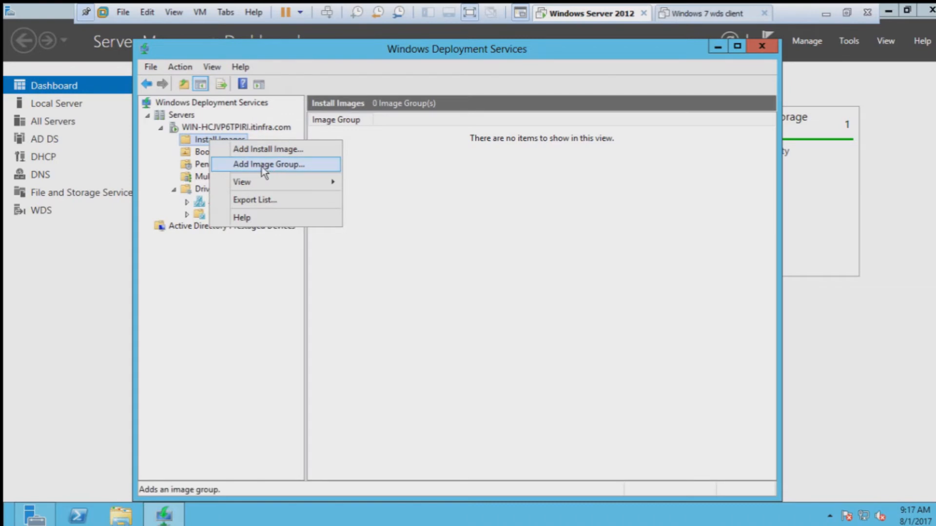
{"action": "left_click", "coordinate": [267, 150]}
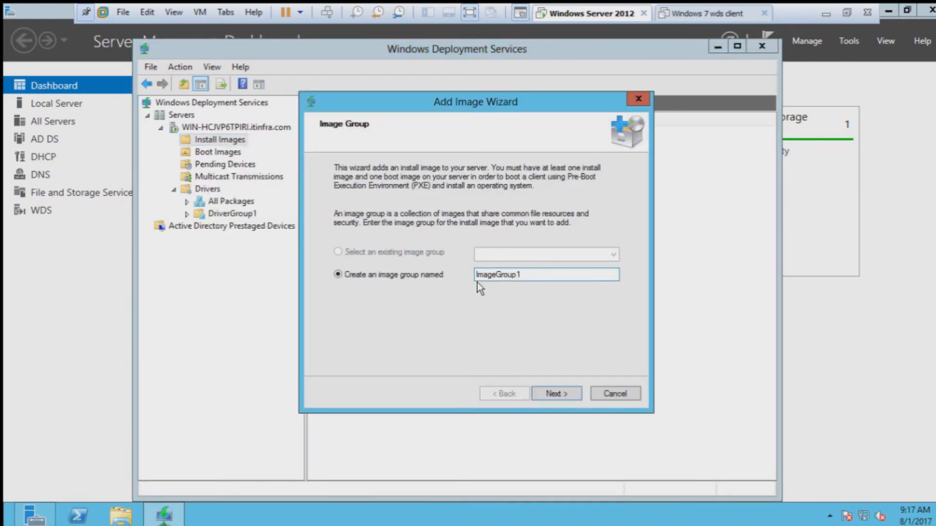
{"action": "left_click_drag", "start_coordinate": [523, 274], "coordinate": [469, 276]}
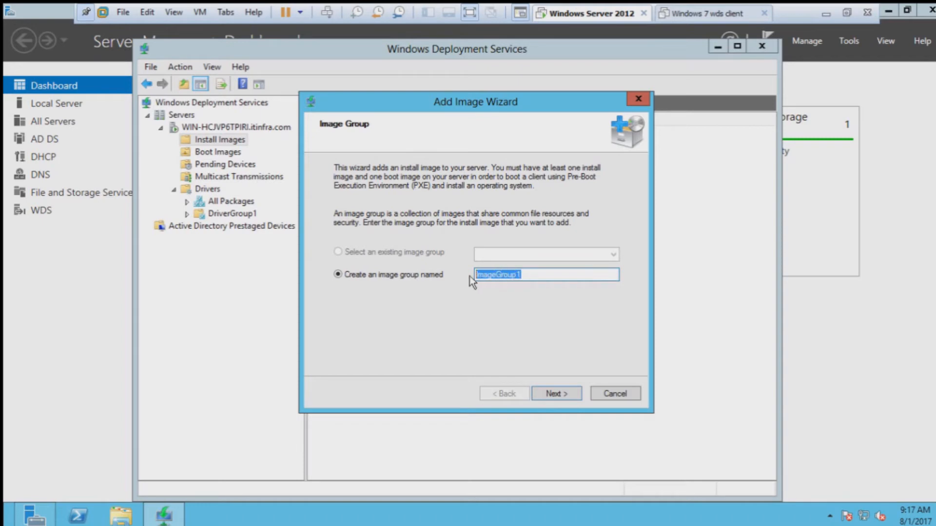
{"action": "type", "text": "Windi"}
{"action": "key", "text": "BackSpace"}
{"action": "type", "text": "ows 7"}
{"action": "left_click", "coordinate": [570, 393]}
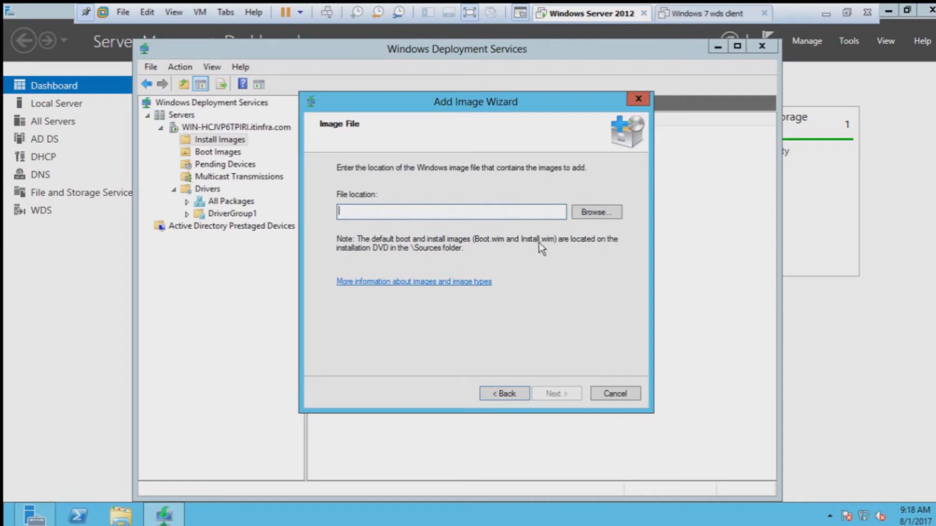
Step: Search the Desktop's Windows 7 folder for .wim and pick INSTALL.WIM as the image file
{"action": "left_click", "coordinate": [607, 213]}
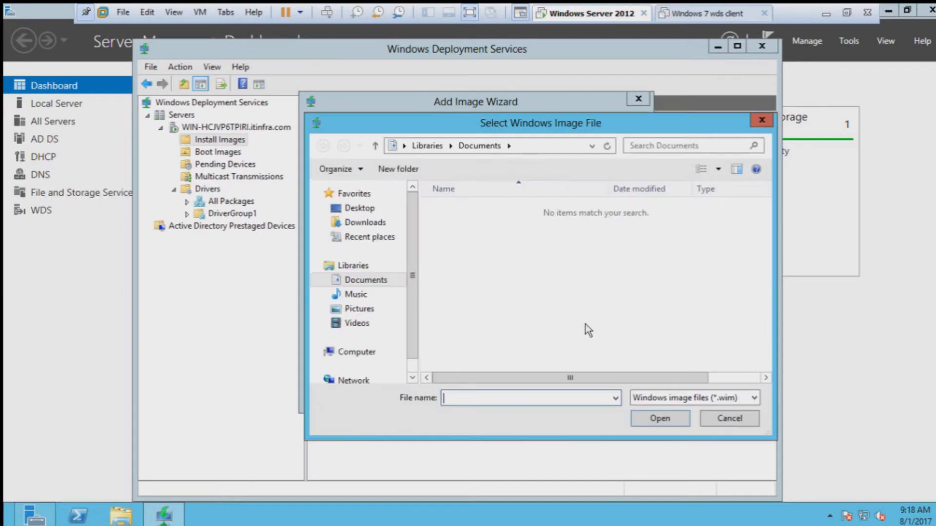
{"action": "left_click", "coordinate": [363, 209]}
{"action": "double_click", "coordinate": [499, 360]}
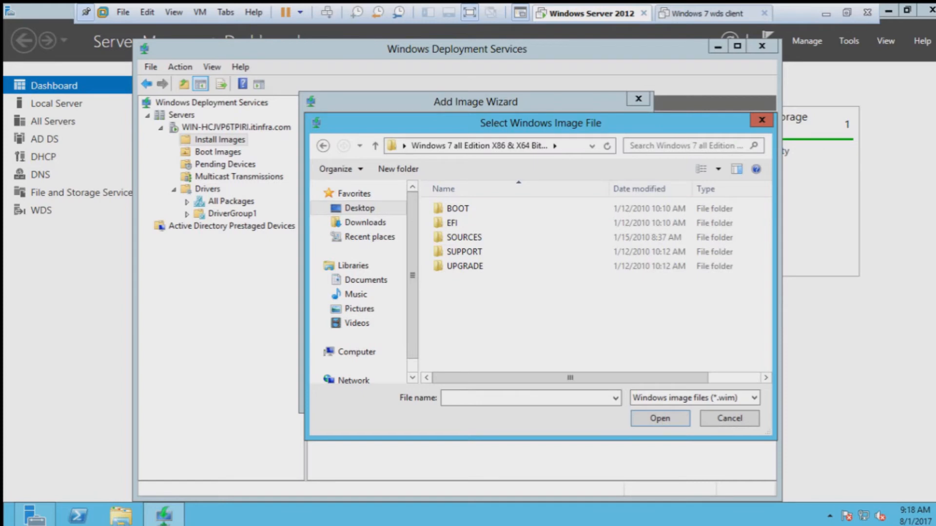
{"action": "left_click", "coordinate": [686, 145]}
{"action": "type", "text": ".wim"}
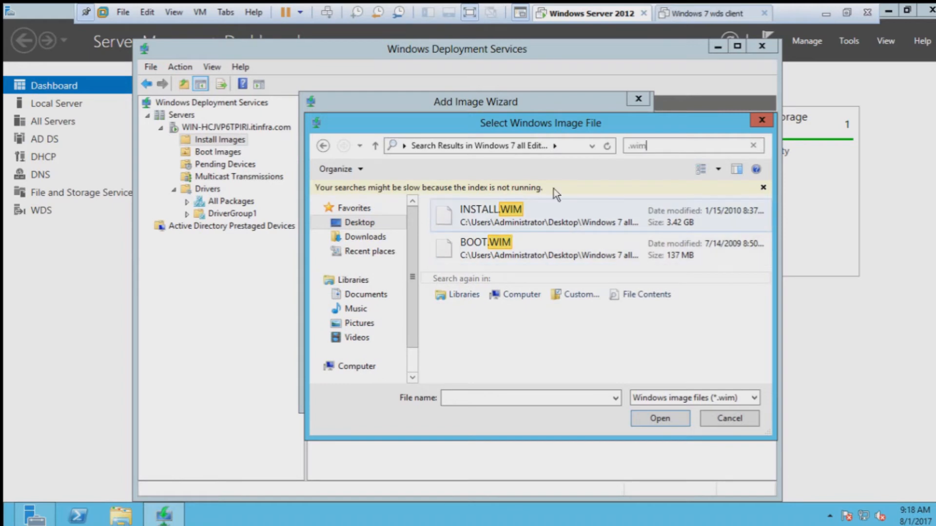
{"action": "left_click", "coordinate": [558, 205]}
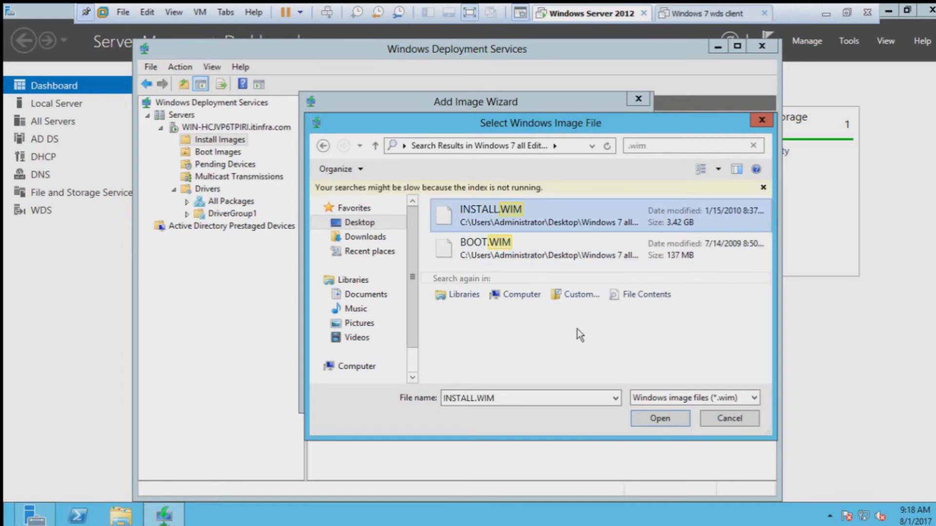
{"action": "left_click", "coordinate": [658, 416]}
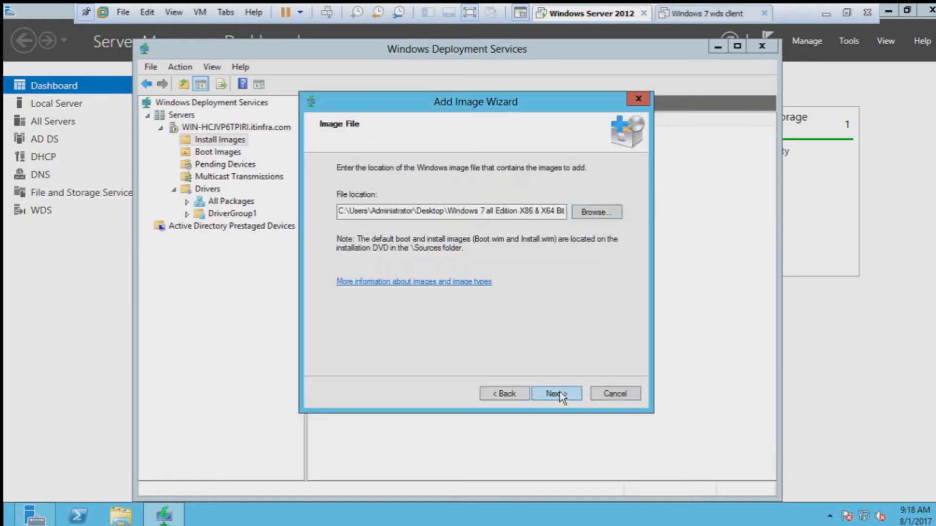
{"action": "left_click", "coordinate": [558, 393]}
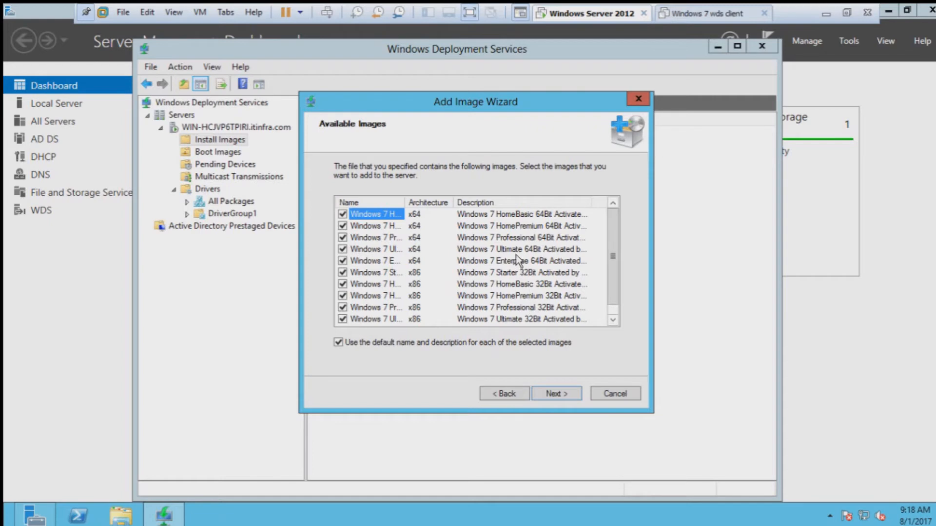
Step: Go back to recheck the path, reconfirm INSTALL.WIM, and continue to the Available Images list
{"action": "left_click", "coordinate": [507, 394]}
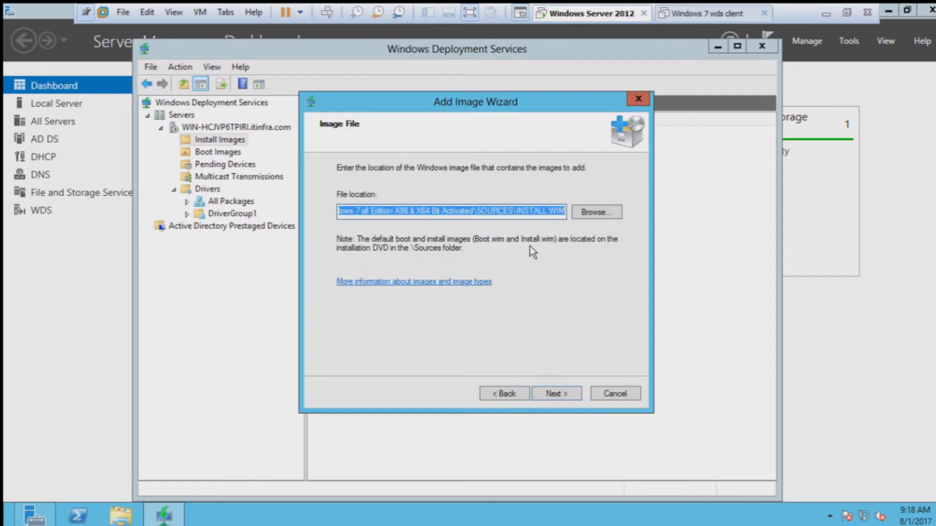
{"action": "left_click", "coordinate": [550, 210]}
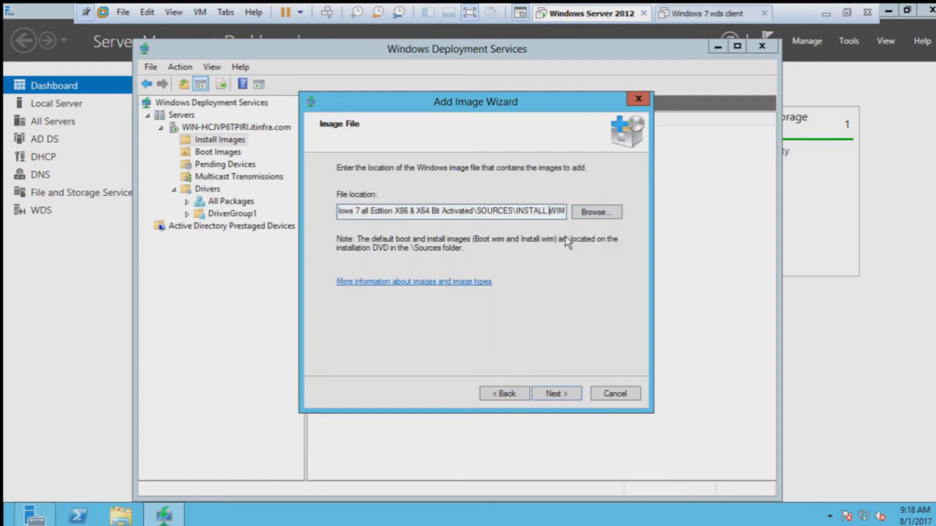
{"action": "left_click", "coordinate": [584, 215]}
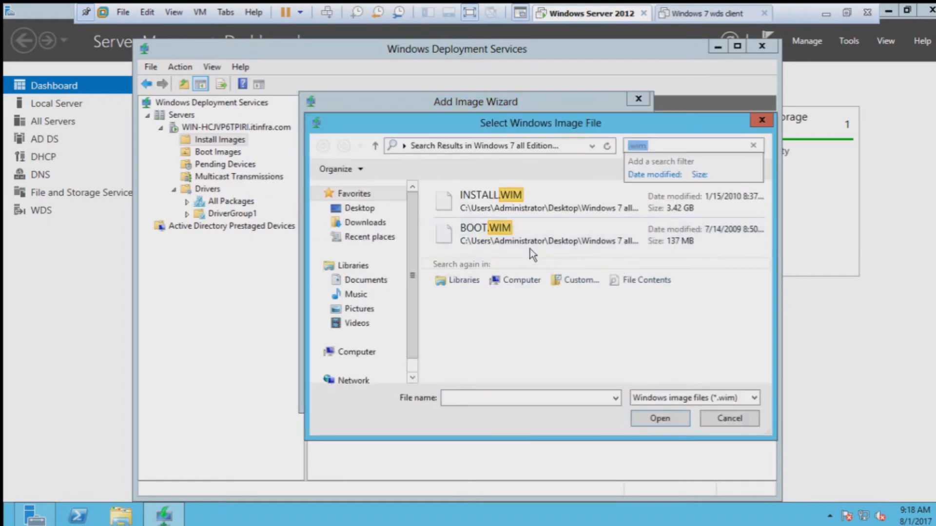
{"action": "left_click", "coordinate": [493, 242]}
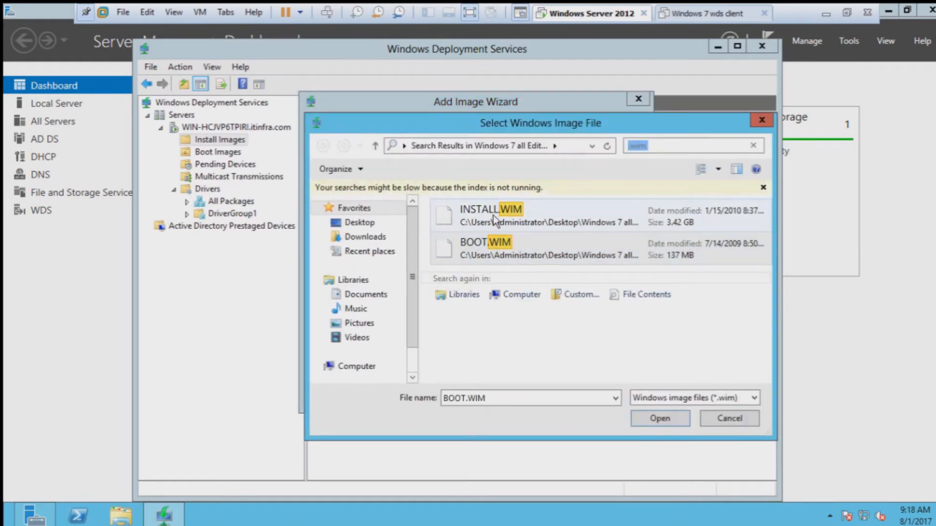
{"action": "left_click", "coordinate": [493, 215]}
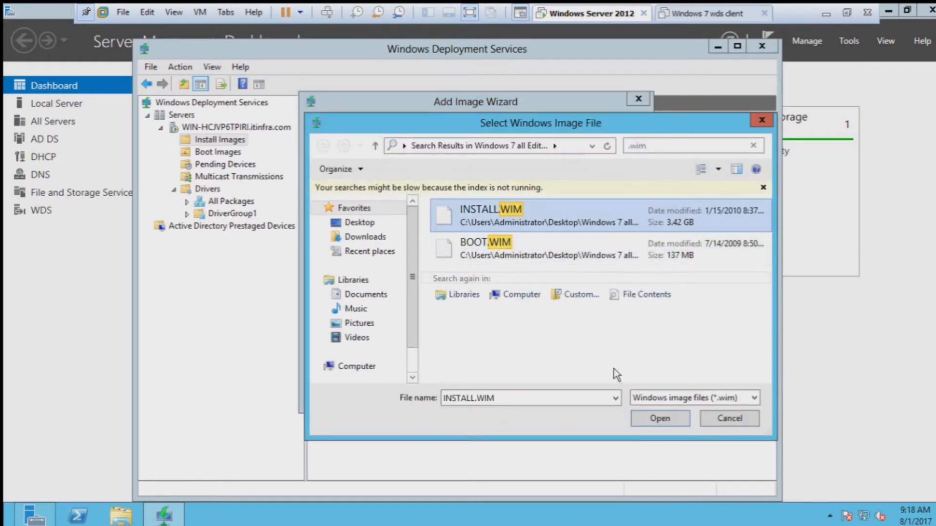
{"action": "left_click", "coordinate": [528, 237]}
{"action": "left_click", "coordinate": [529, 222]}
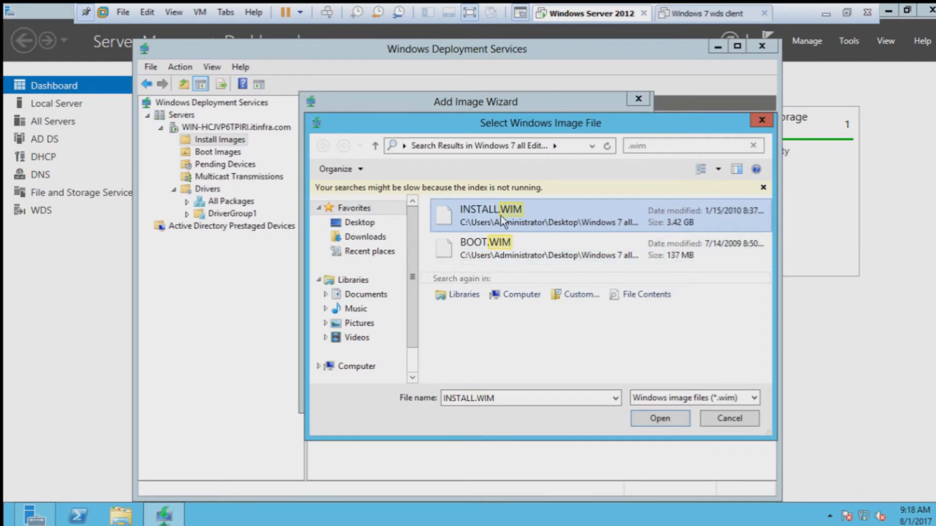
{"action": "left_click", "coordinate": [660, 419]}
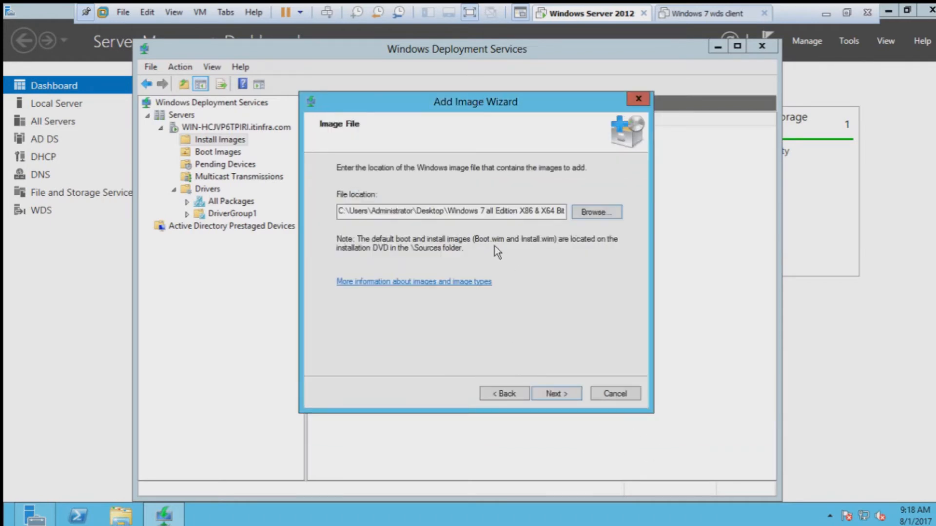
{"action": "left_click", "coordinate": [558, 392]}
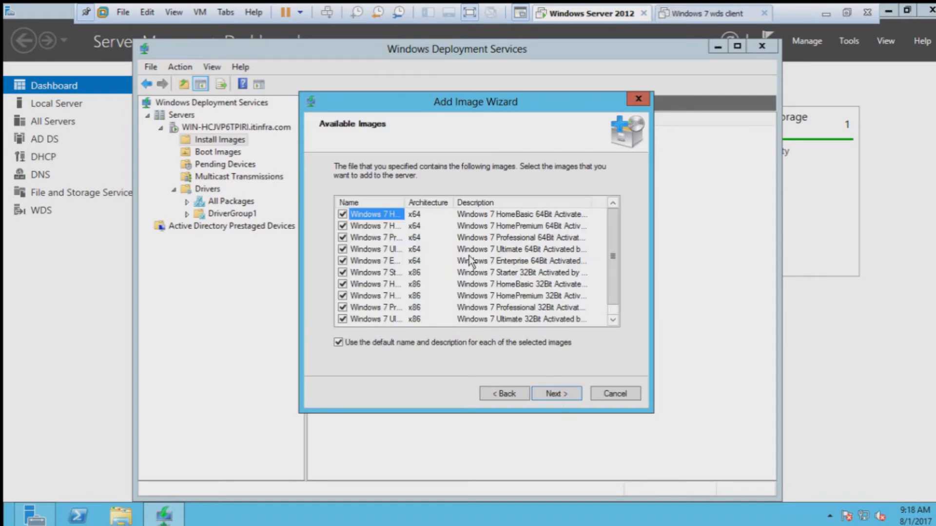
Step: Widen the Name column, keep all eleven Windows 7 editions checked, and start adding them
{"action": "double_click", "coordinate": [404, 202]}
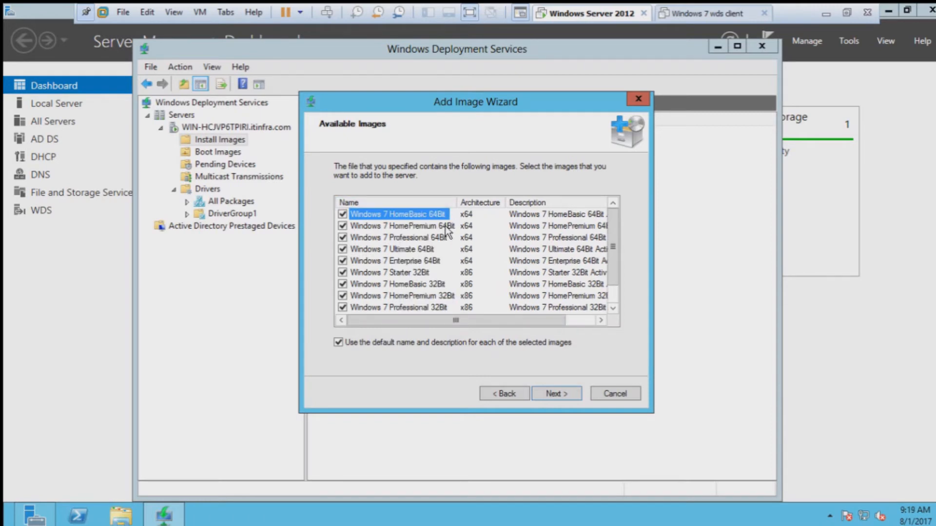
{"action": "scroll", "coordinate": [450, 252], "scroll_direction": "down", "scroll_amount": 1}
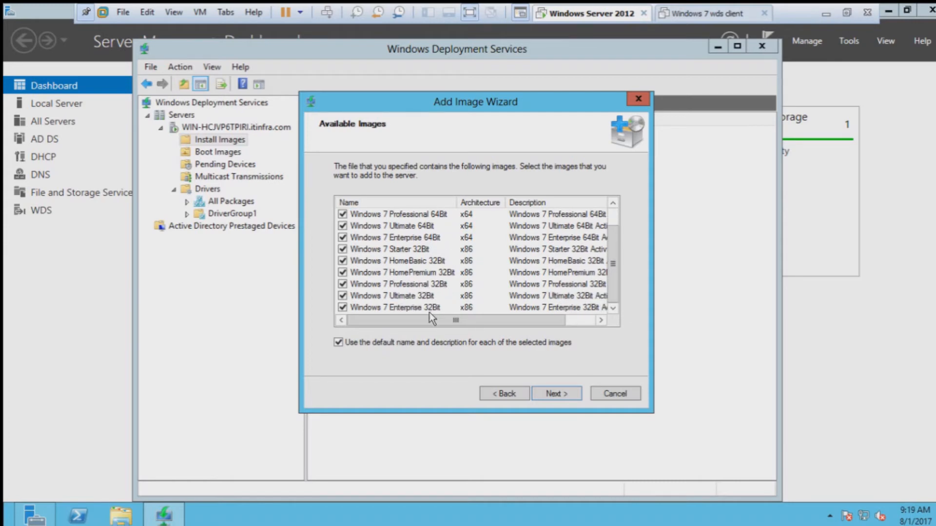
{"action": "scroll", "coordinate": [458, 267], "scroll_direction": "up", "scroll_amount": 1}
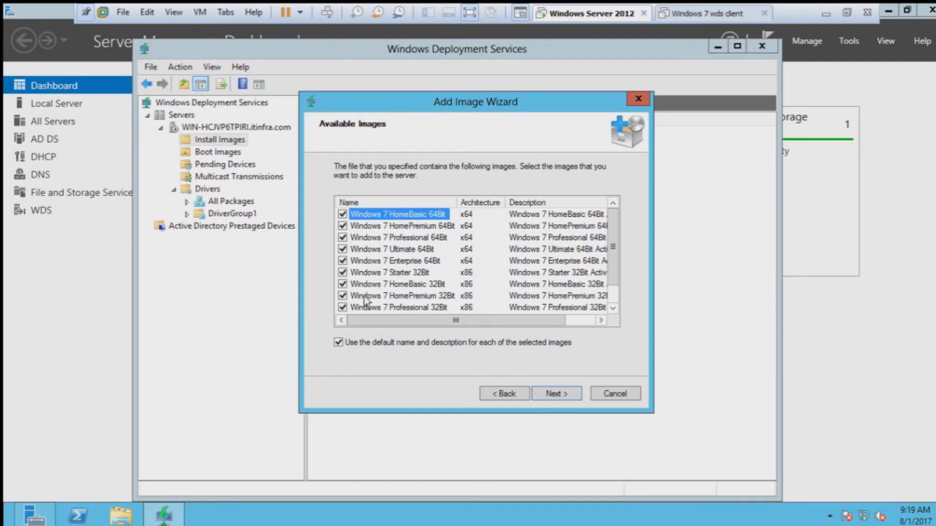
{"action": "scroll", "coordinate": [465, 319], "scroll_direction": "down", "scroll_amount": 1}
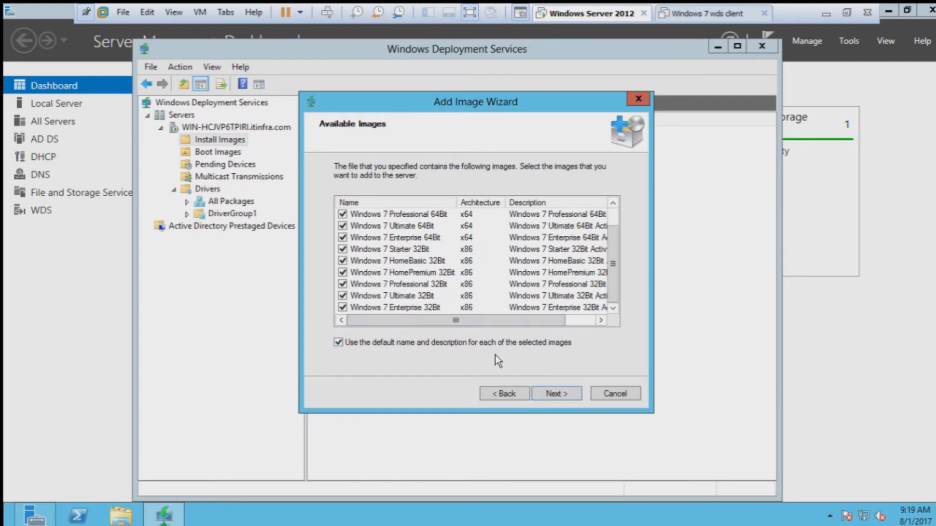
{"action": "left_click", "coordinate": [563, 396]}
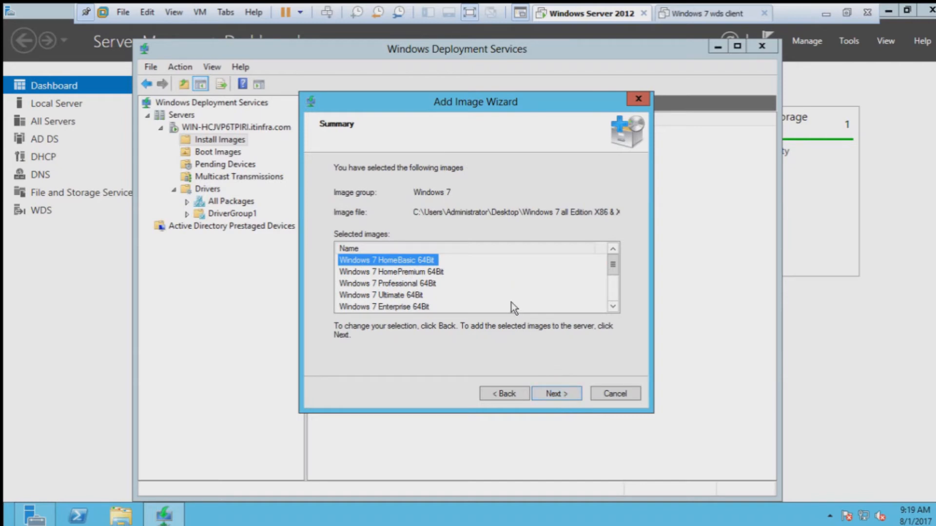
{"action": "scroll", "coordinate": [517, 287], "scroll_direction": "down", "scroll_amount": 2}
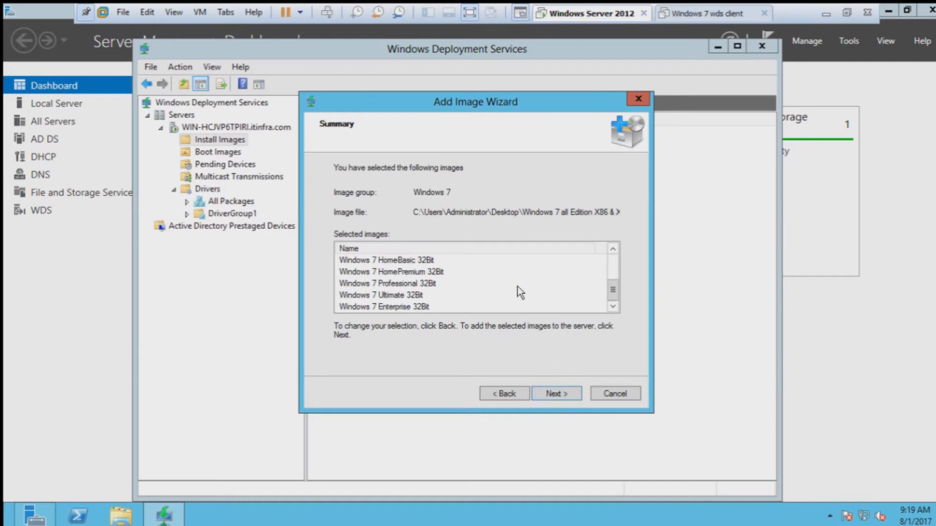
{"action": "left_click", "coordinate": [552, 395]}
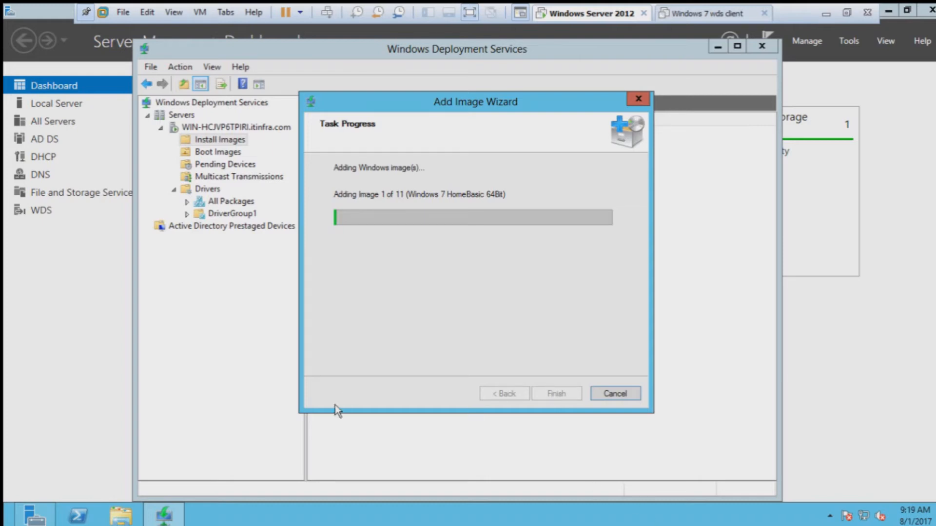
Step: Open File Explorer at C:\RemoteInstall on Local Disk (C:)
{"action": "left_click", "coordinate": [121, 516]}
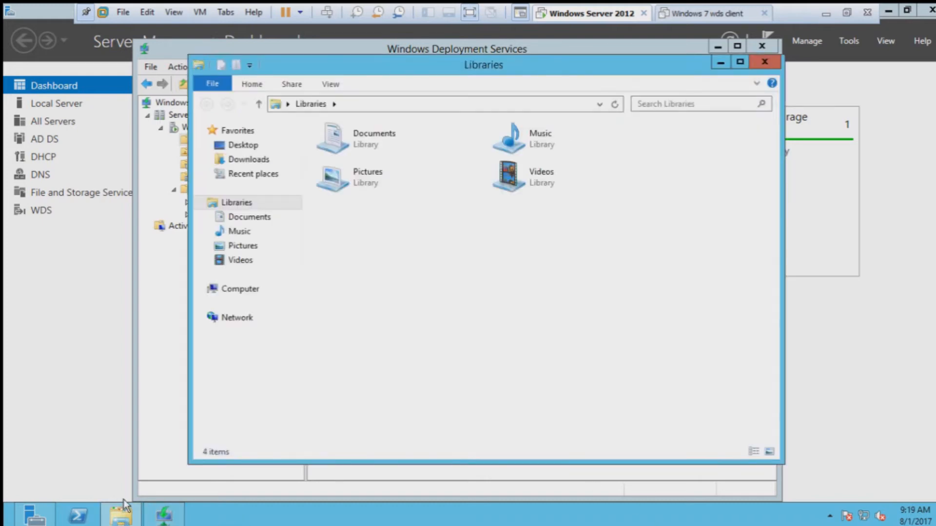
{"action": "left_click", "coordinate": [242, 290]}
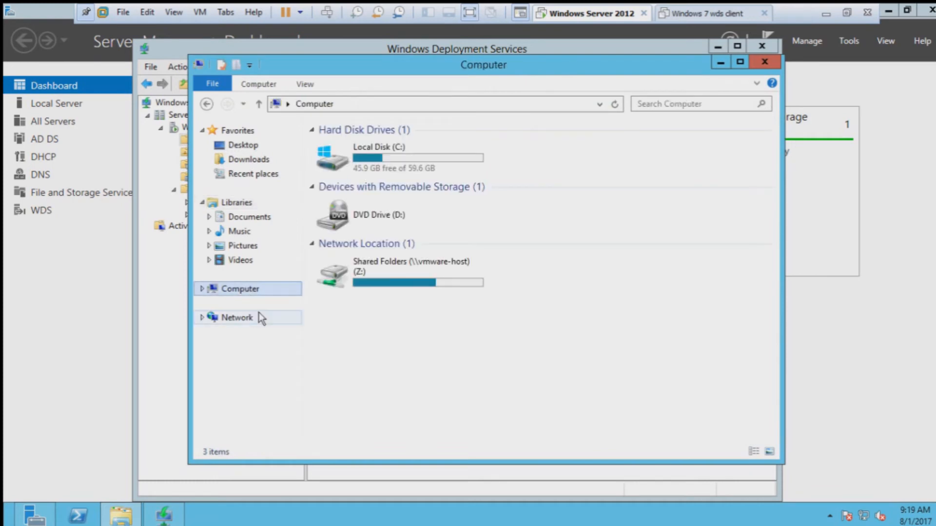
{"action": "double_click", "coordinate": [404, 157]}
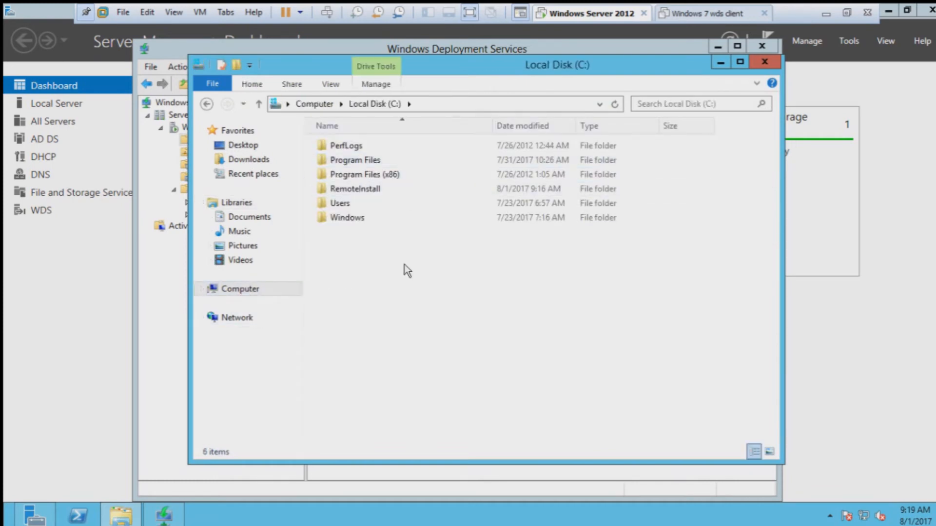
{"action": "left_click", "coordinate": [379, 191]}
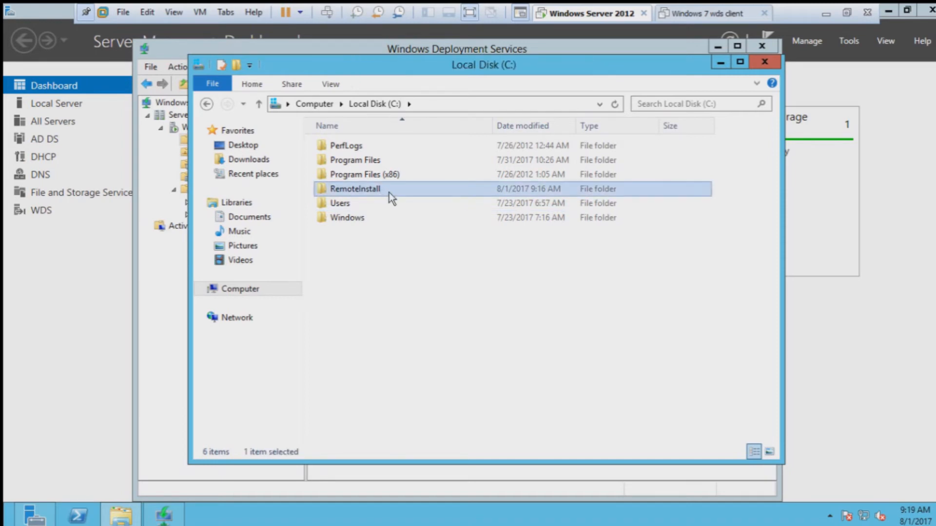
{"action": "double_click", "coordinate": [389, 192]}
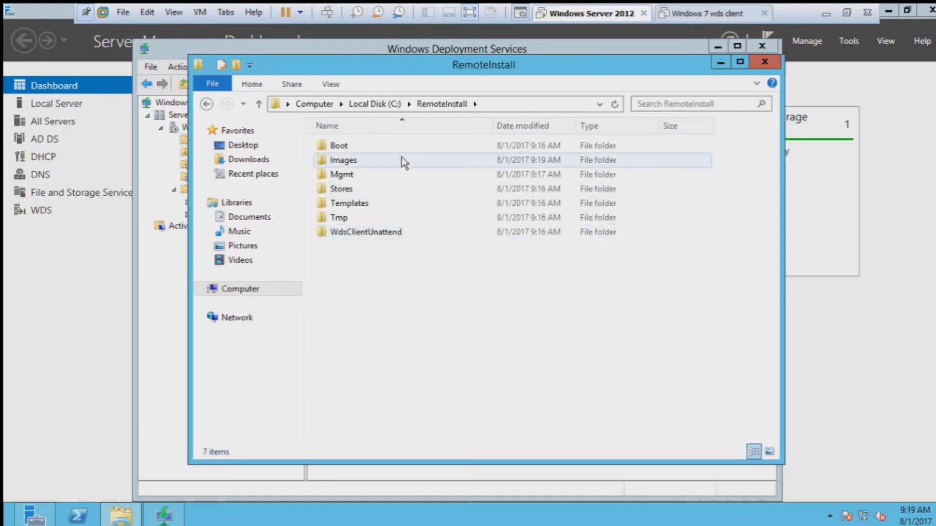
Step: Inspect the Boot and Images\Windows 7 folders, then close File Explorer
{"action": "double_click", "coordinate": [359, 145]}
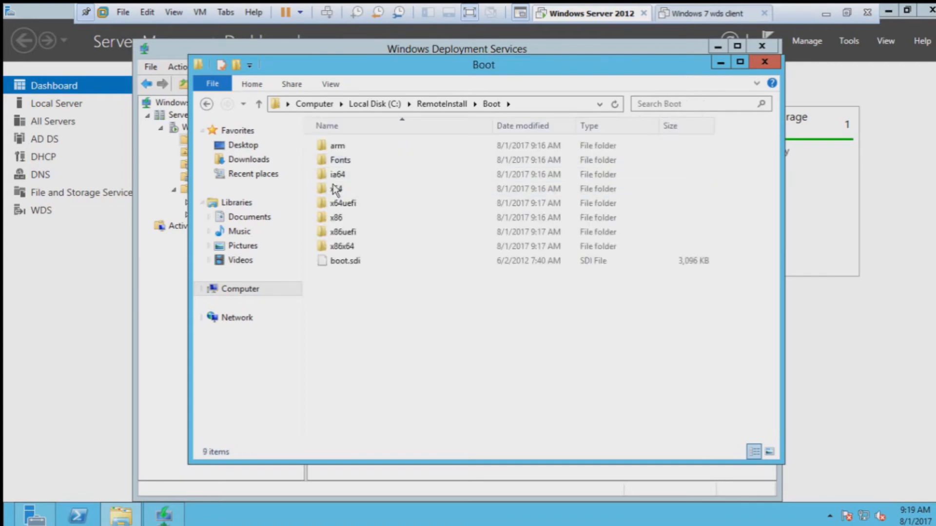
{"action": "left_click", "coordinate": [206, 104]}
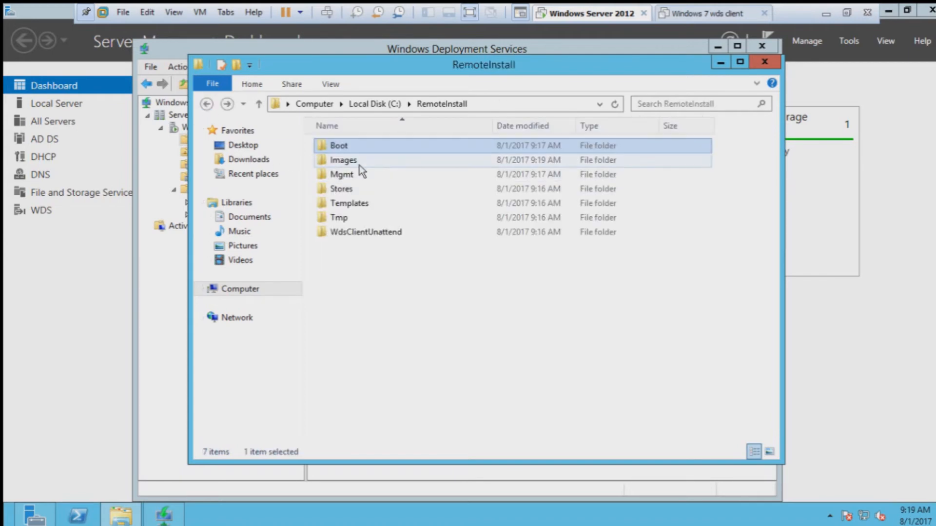
{"action": "double_click", "coordinate": [359, 163]}
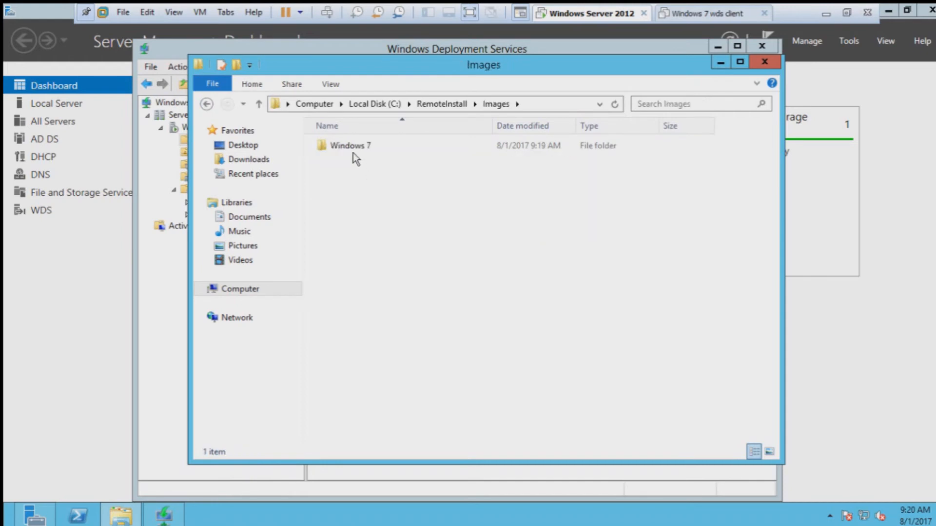
{"action": "double_click", "coordinate": [353, 152]}
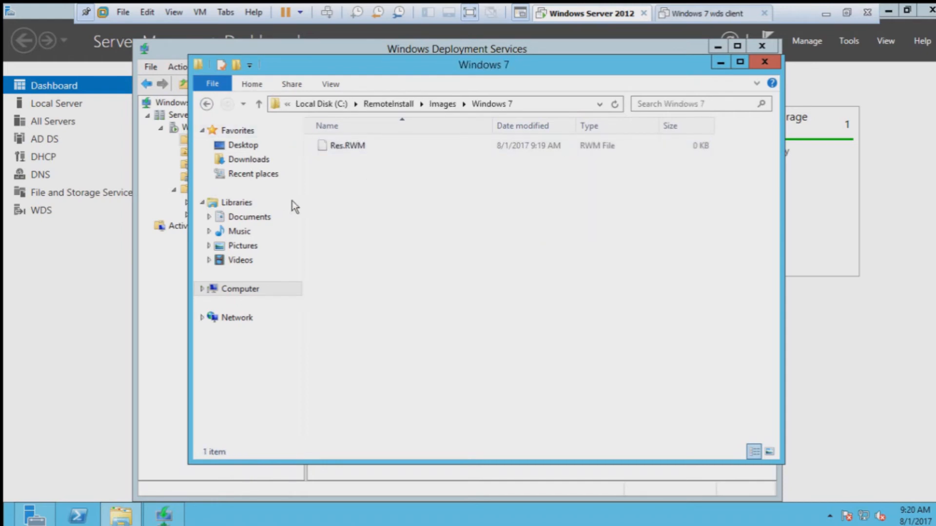
{"action": "left_click", "coordinate": [211, 105]}
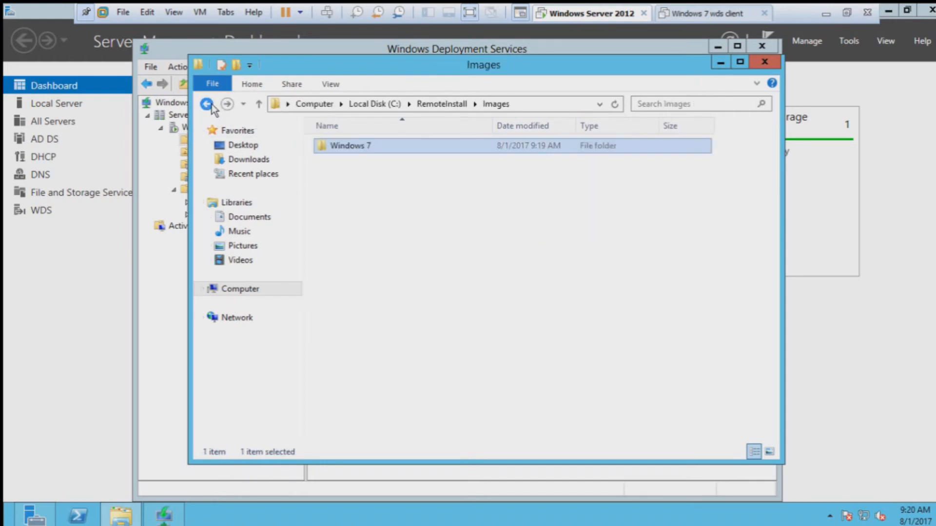
{"action": "left_click", "coordinate": [207, 105]}
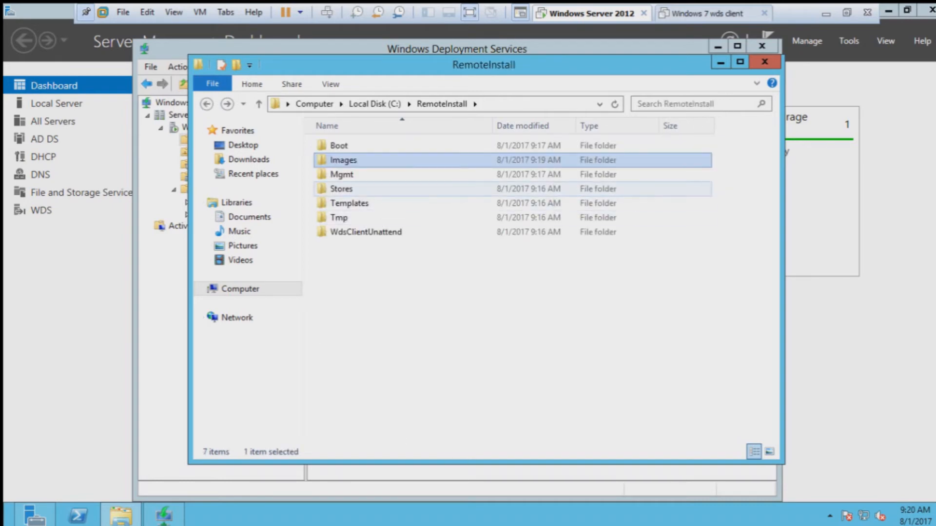
{"action": "left_click", "coordinate": [757, 83]}
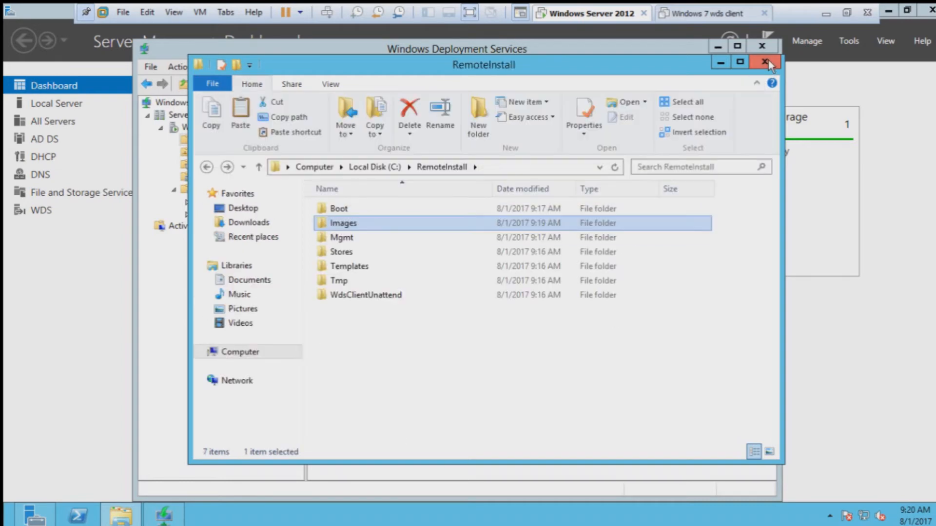
{"action": "left_click", "coordinate": [768, 60]}
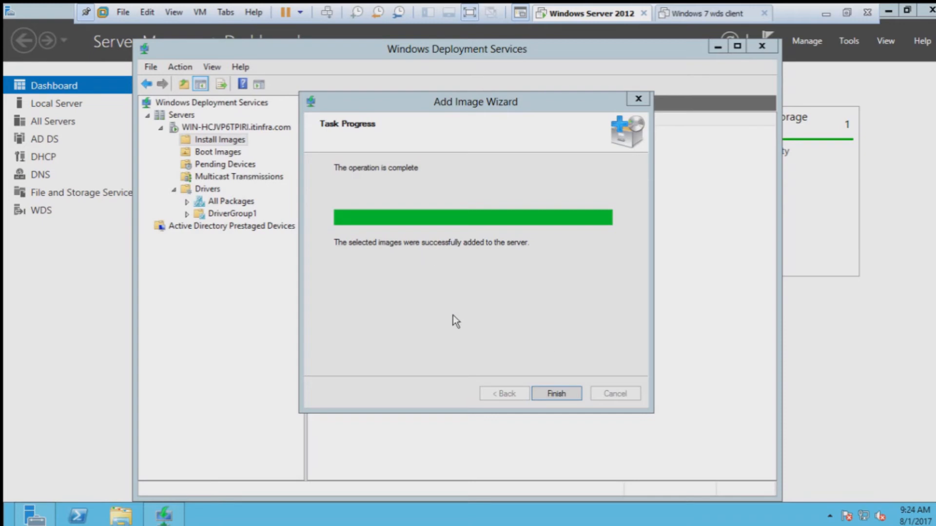
Step: Finish the install-image wizard and start adding a boot image from the Windows 7 BOOT.WIM file
{"action": "left_click", "coordinate": [558, 396]}
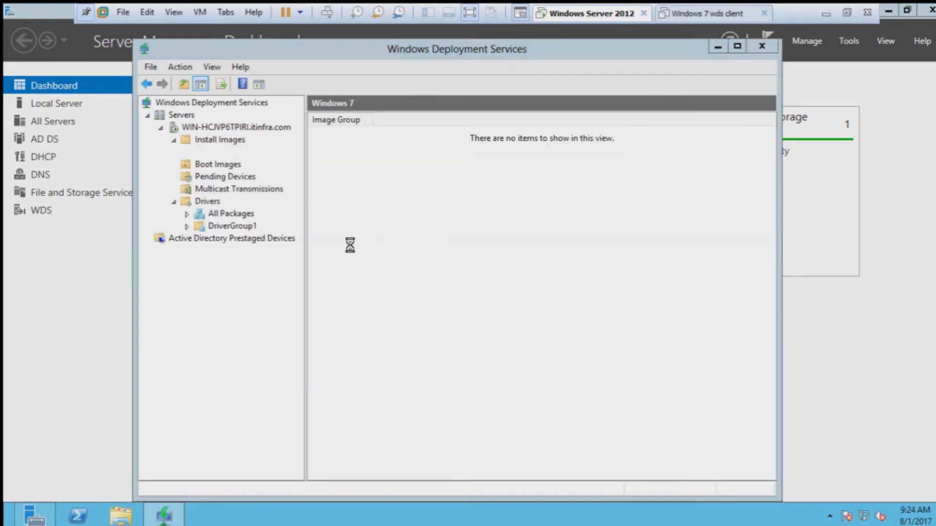
{"action": "right_click", "coordinate": [225, 165]}
{"action": "left_click", "coordinate": [268, 171]}
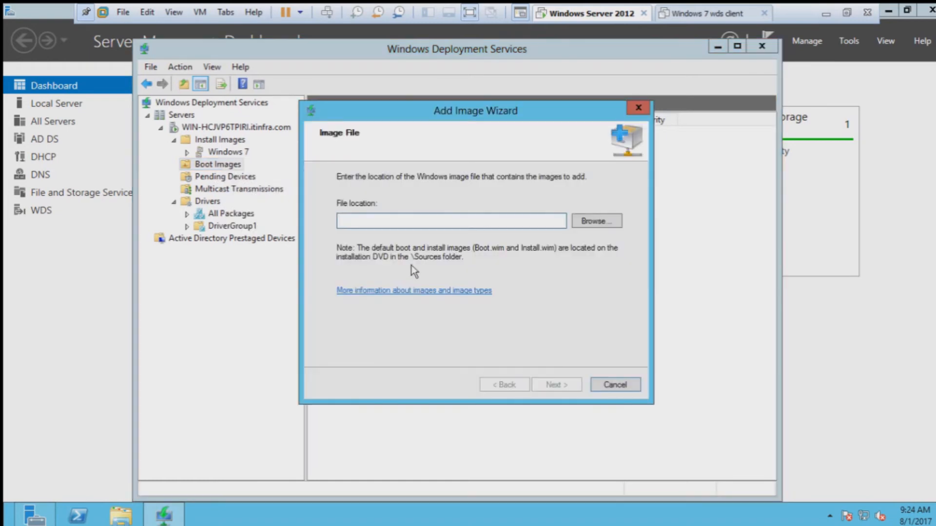
{"action": "left_click", "coordinate": [586, 223]}
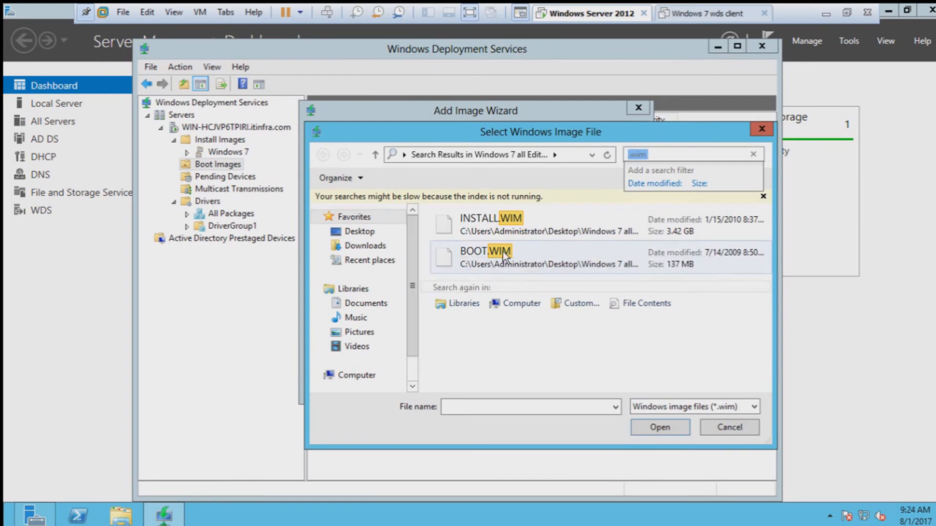
{"action": "left_click", "coordinate": [507, 252]}
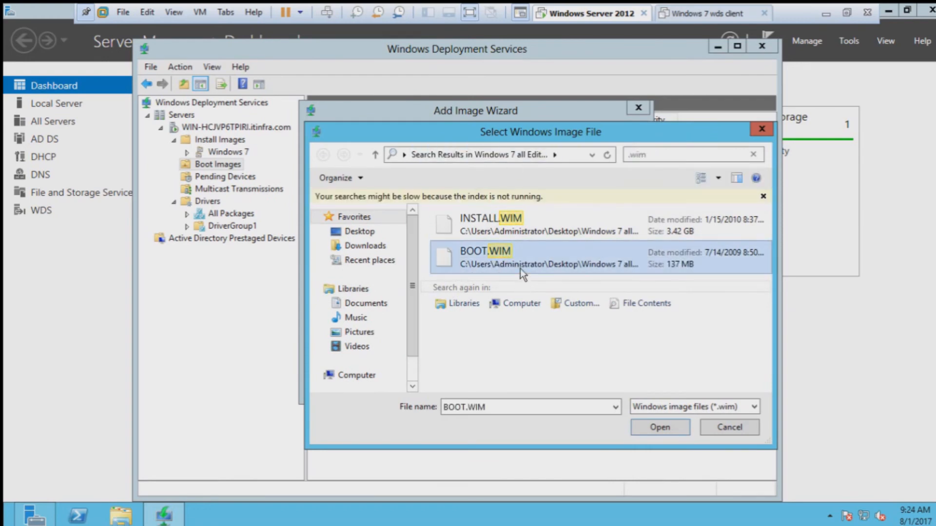
{"action": "left_click", "coordinate": [648, 426]}
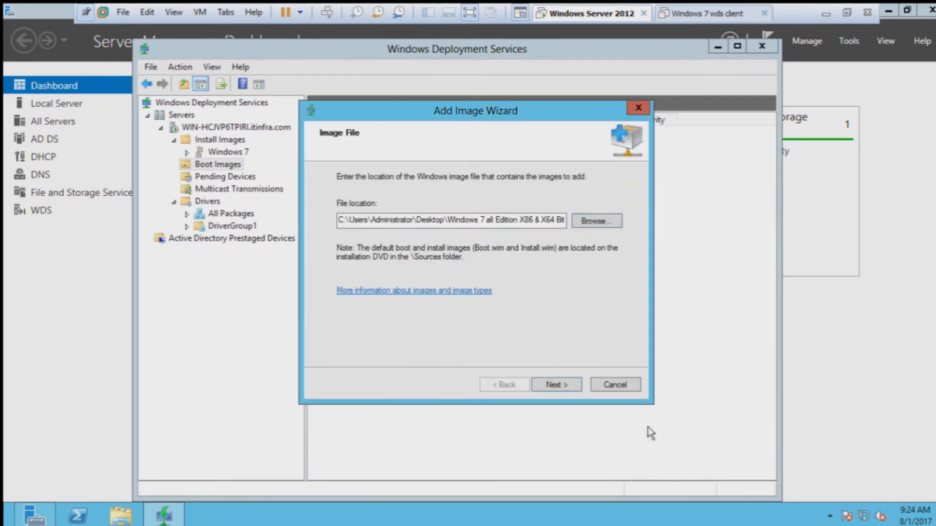
Step: Keep the default name and add the Microsoft x86 boot image to the server
{"action": "left_click", "coordinate": [561, 384]}
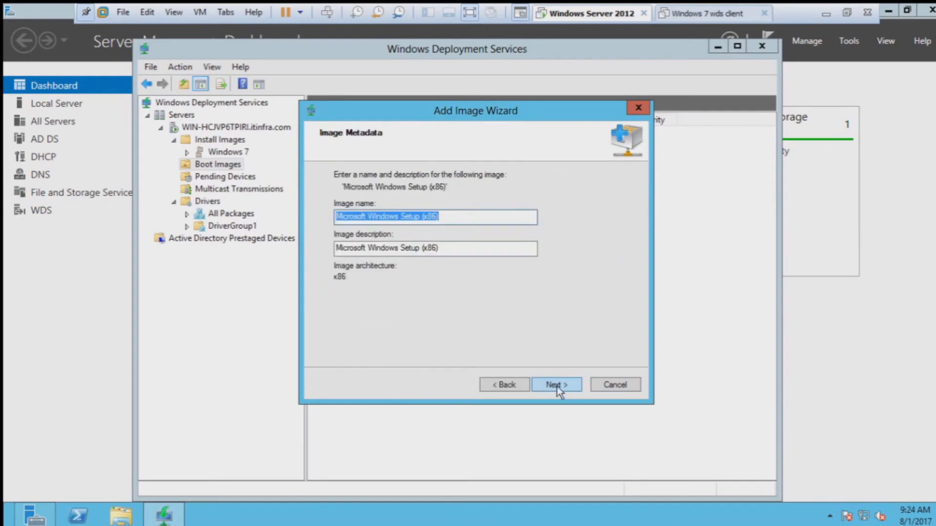
{"action": "left_click", "coordinate": [557, 385]}
{"action": "left_click", "coordinate": [507, 384]}
{"action": "left_click", "coordinate": [557, 385]}
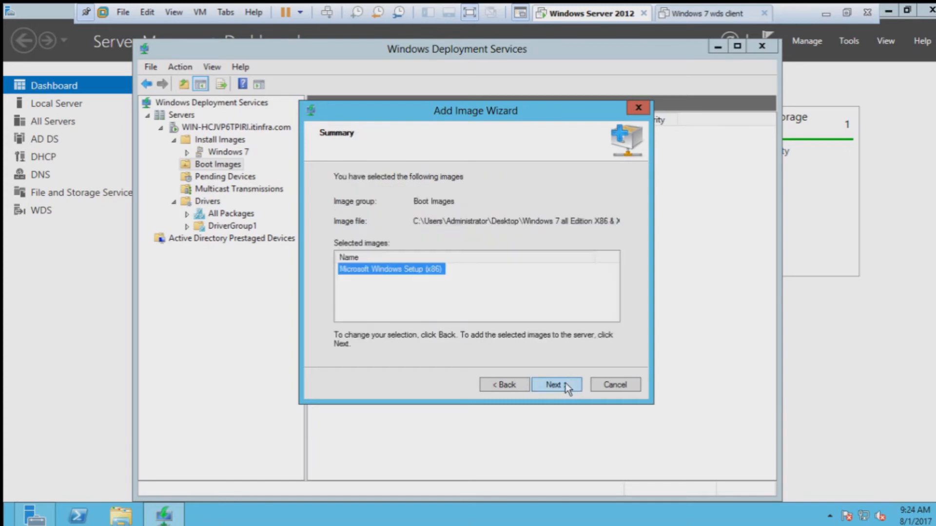
{"action": "left_click", "coordinate": [562, 385]}
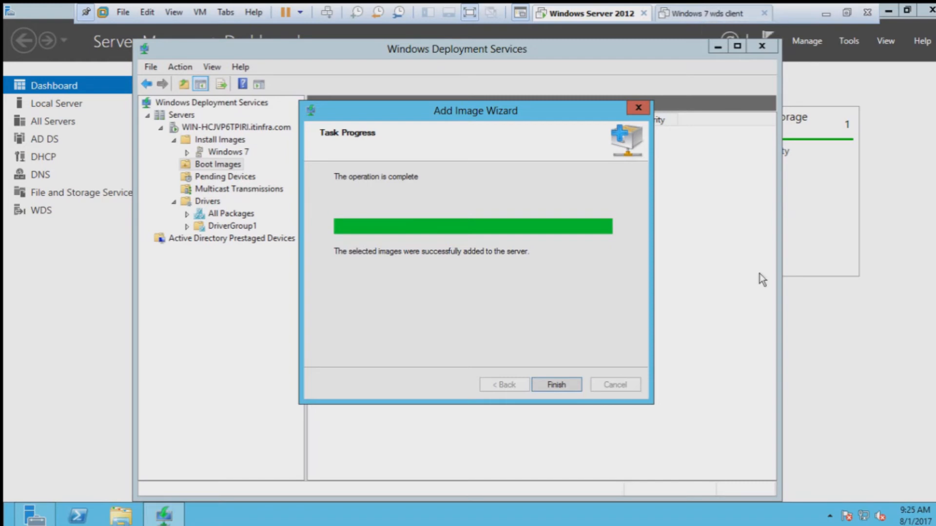
{"action": "left_click", "coordinate": [569, 384]}
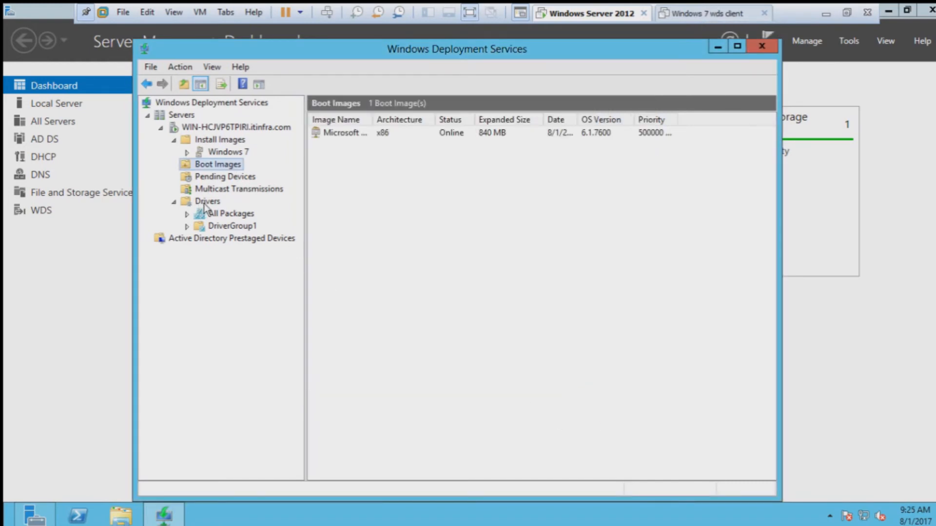
Step: Open the WIN-HCJVP6TPIRI server's Properties on the PXE Response settings
{"action": "right_click", "coordinate": [203, 129]}
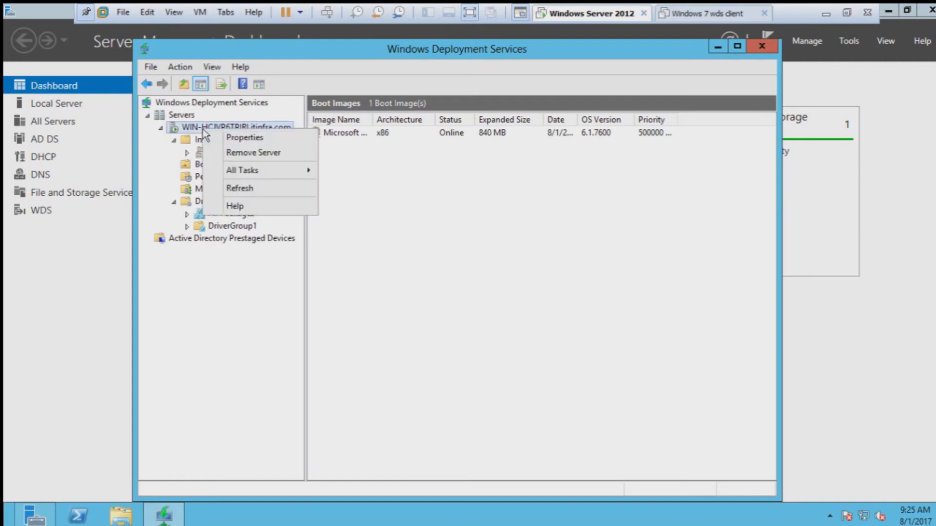
{"action": "left_click", "coordinate": [318, 191]}
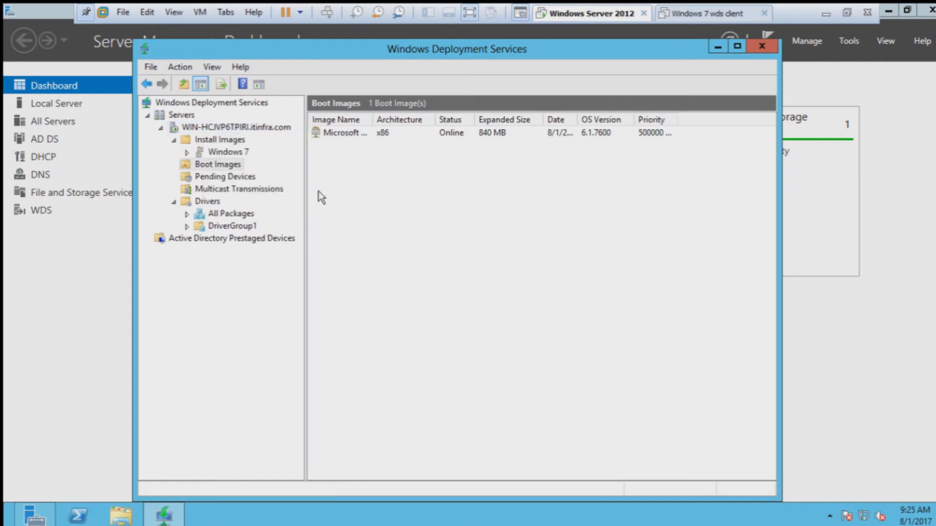
{"action": "right_click", "coordinate": [225, 128]}
{"action": "left_click", "coordinate": [267, 140]}
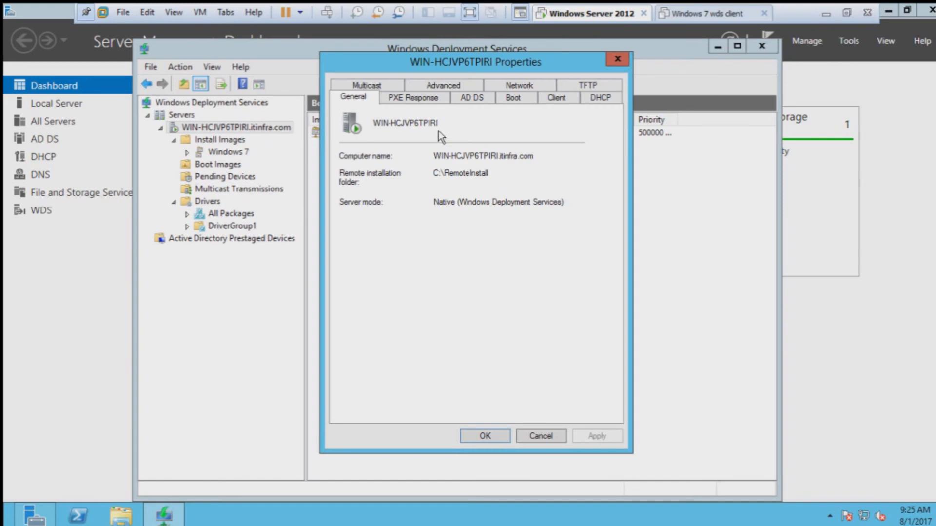
{"action": "left_click", "coordinate": [421, 99]}
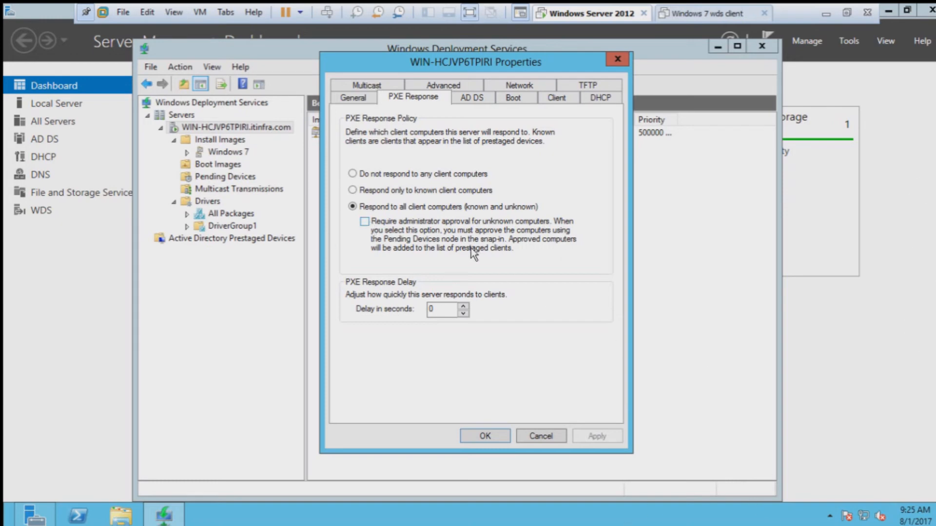
Step: Turn on 'Require administrator approval for unknown computers', apply it, and view the AD DS settings
{"action": "left_click", "coordinate": [365, 222]}
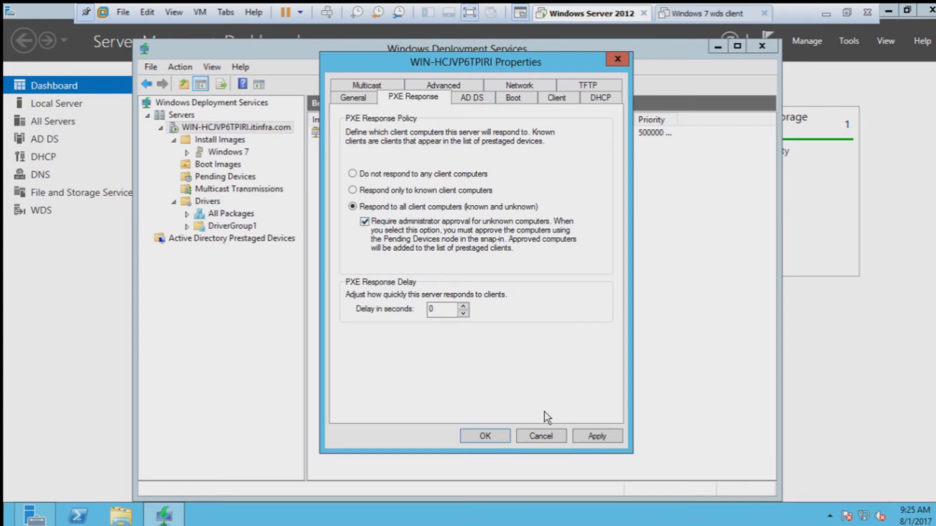
{"action": "left_click", "coordinate": [597, 436]}
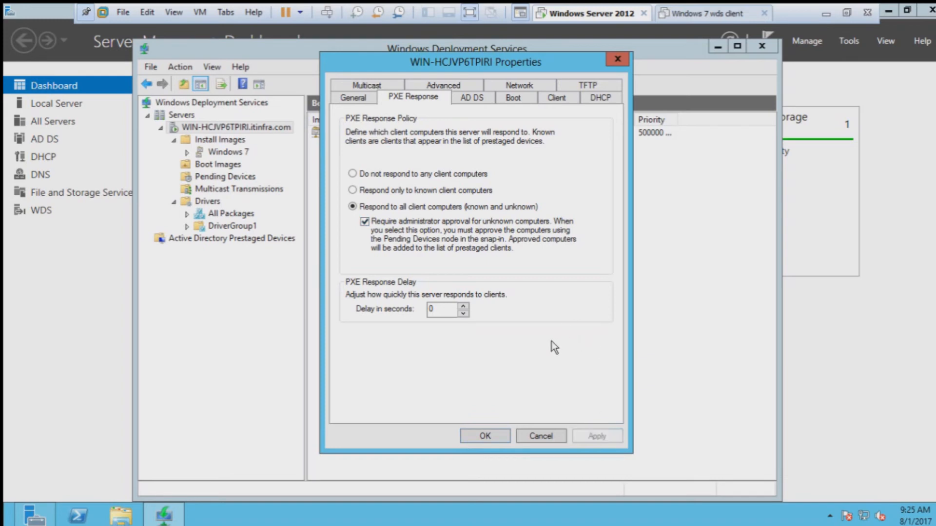
{"action": "left_click", "coordinate": [469, 97]}
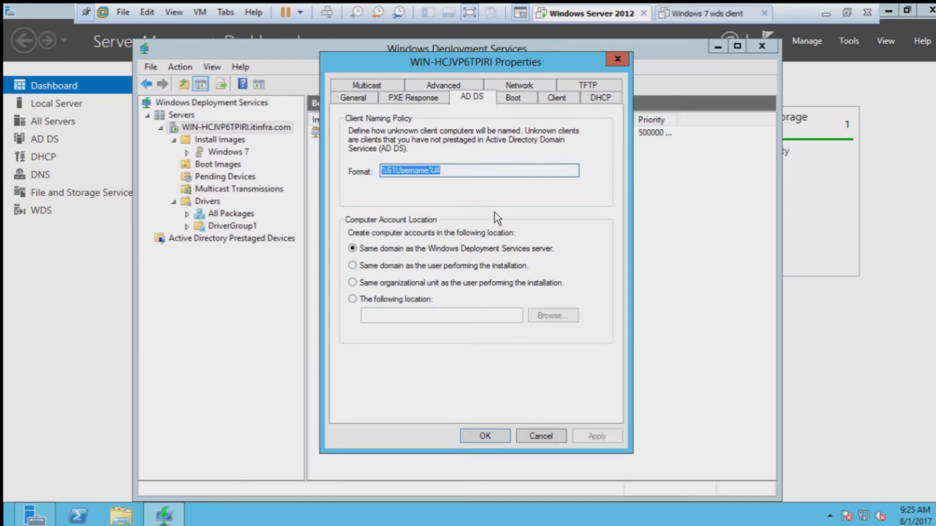
Step: Set the Boot policy to 'Always continue the PXE boot' for known and unknown clients and apply
{"action": "left_click", "coordinate": [517, 101]}
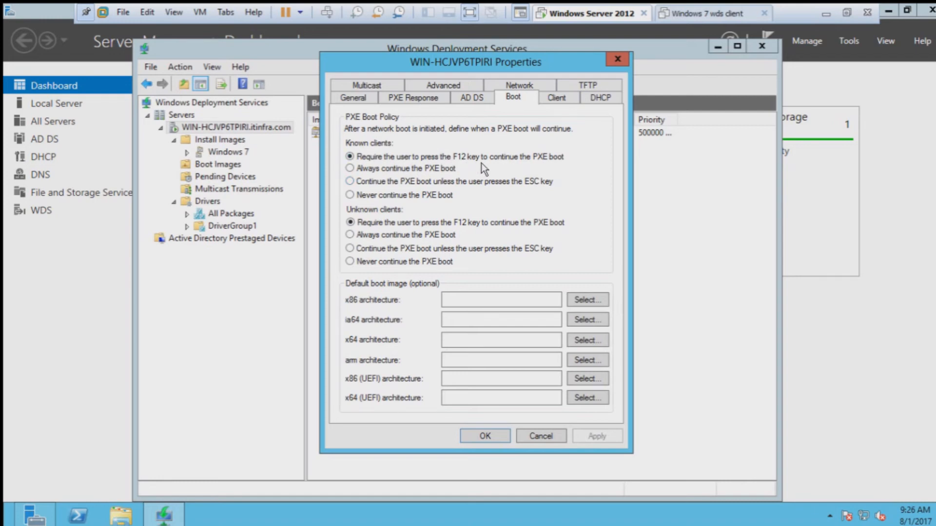
{"action": "left_click", "coordinate": [350, 169]}
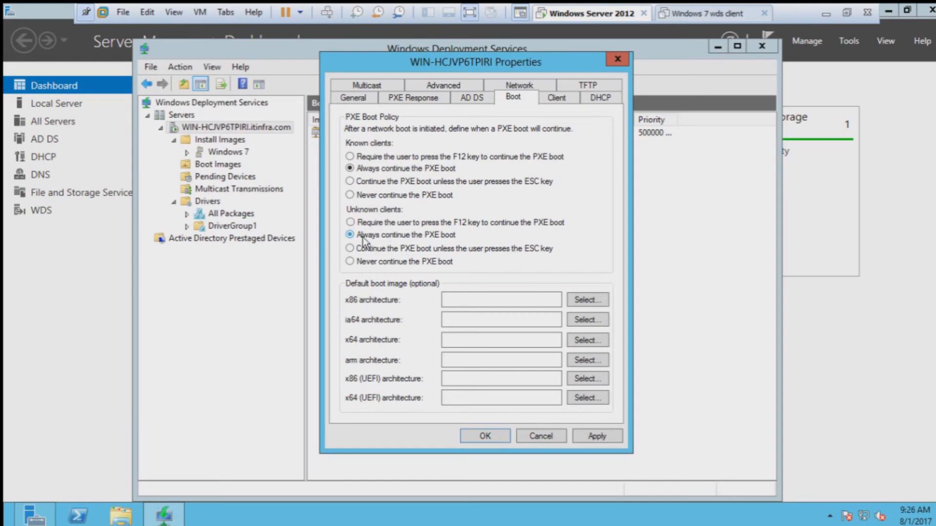
{"action": "left_click", "coordinate": [604, 438]}
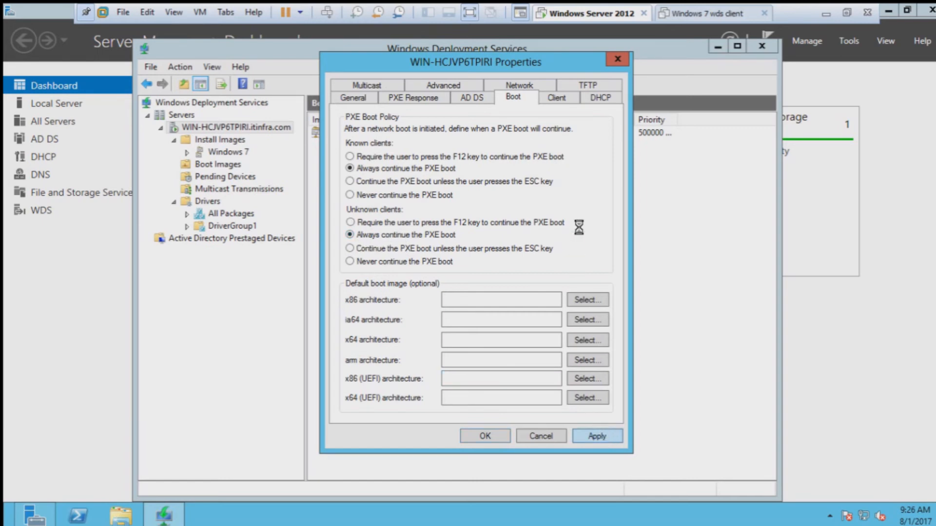
{"action": "left_click", "coordinate": [560, 99]}
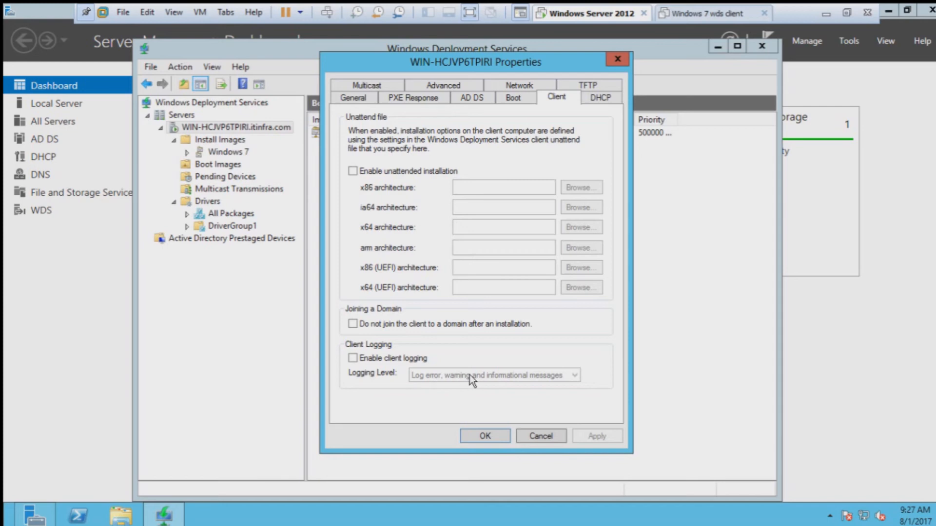
Step: Clear 'Do not listen on DHCP ports', then review the TFTP and Network settings
{"action": "left_click", "coordinate": [601, 99]}
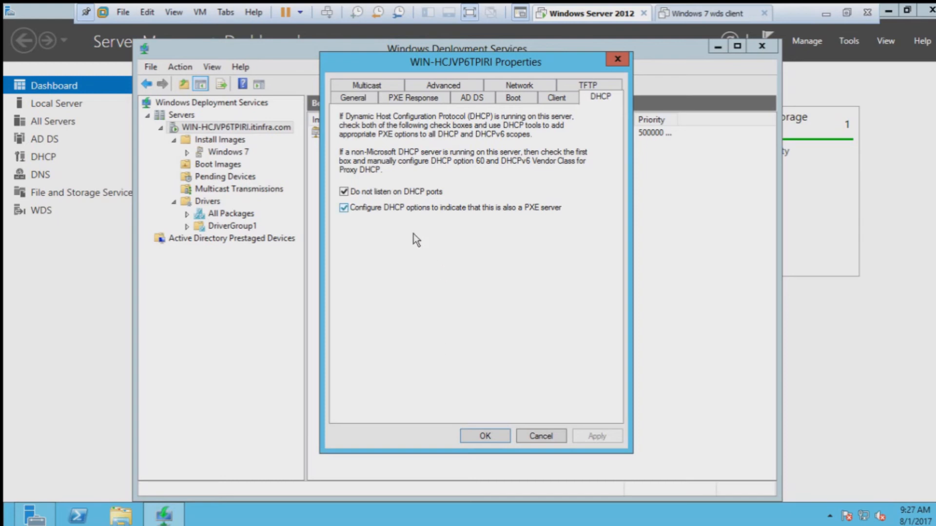
{"action": "left_click", "coordinate": [407, 195]}
{"action": "left_click", "coordinate": [590, 86]}
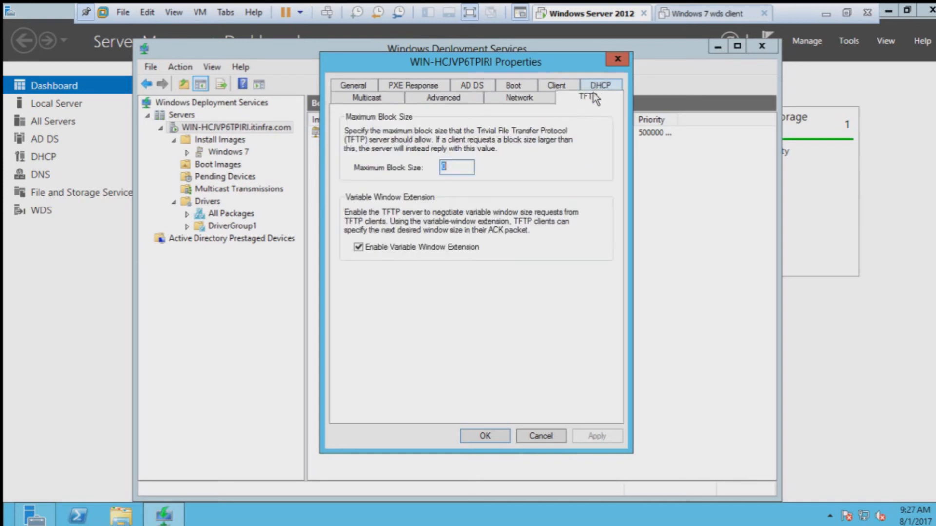
{"action": "left_click", "coordinate": [520, 100]}
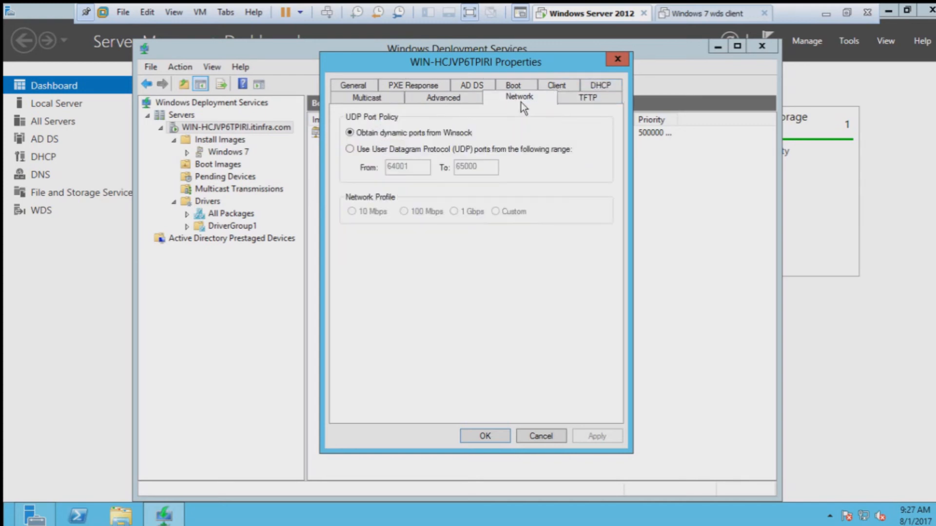
Step: Switch multicast addressing to 'Obtain IP address from DHCP' and save the server properties
{"action": "left_click", "coordinate": [461, 100]}
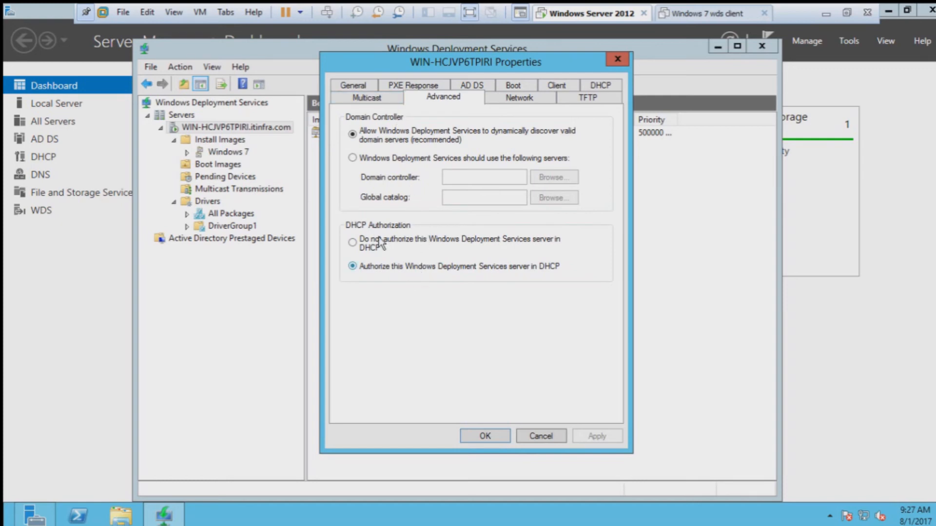
{"action": "left_click", "coordinate": [371, 99]}
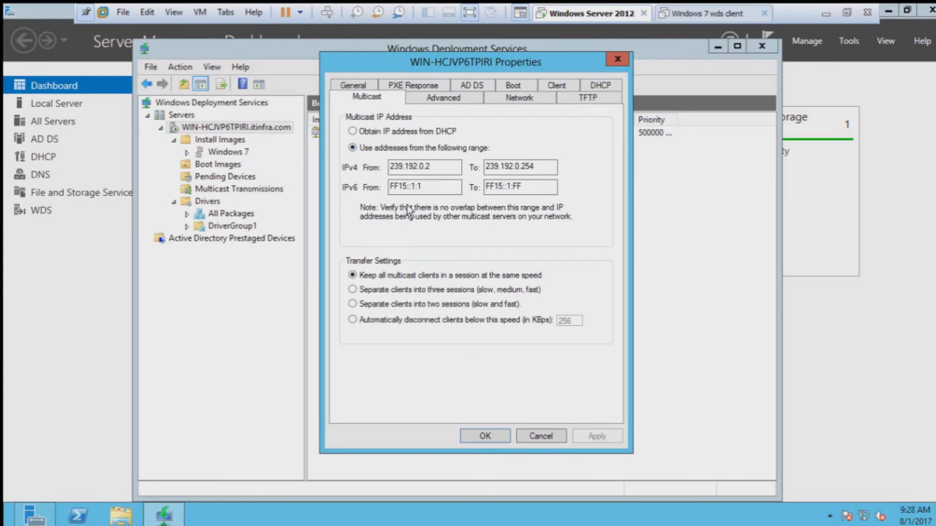
{"action": "left_click", "coordinate": [372, 133]}
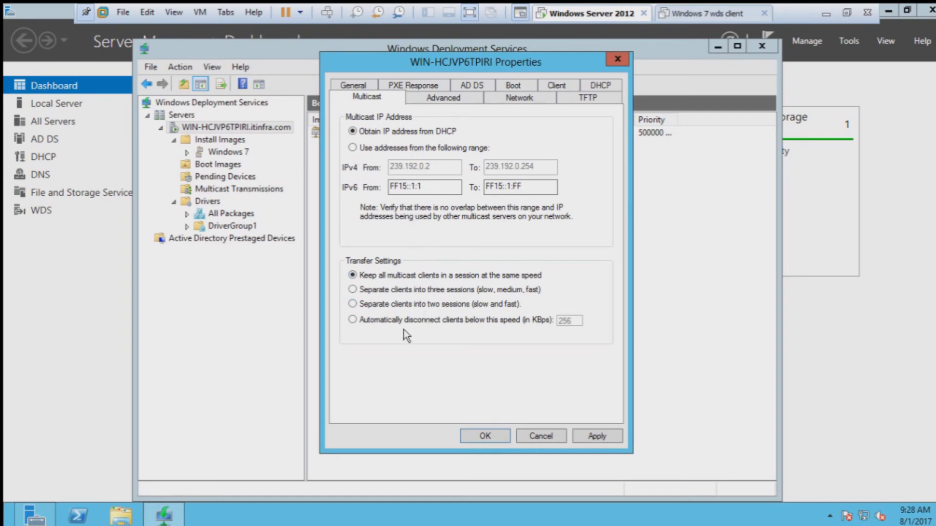
{"action": "left_click", "coordinate": [497, 437]}
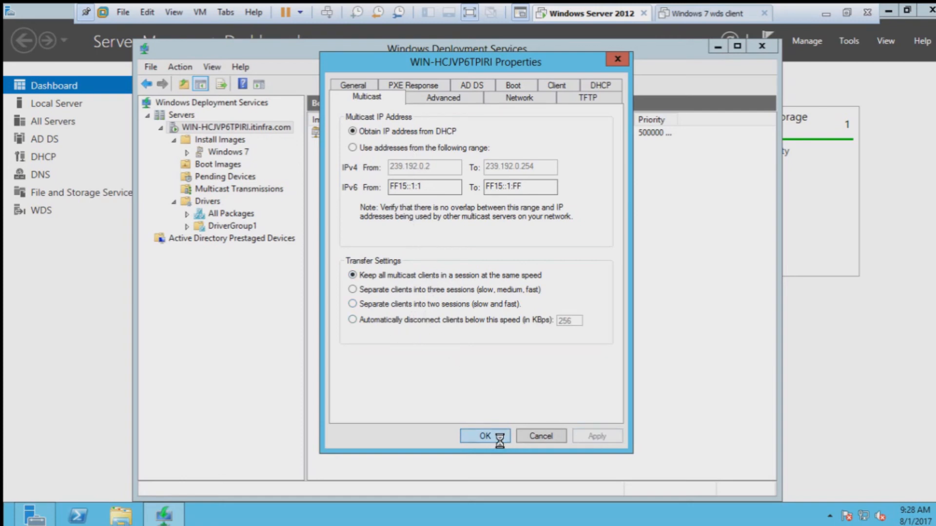
Step: Try restarting the WDS server through All Tasks and dismiss the timeout error
{"action": "right_click", "coordinate": [191, 120]}
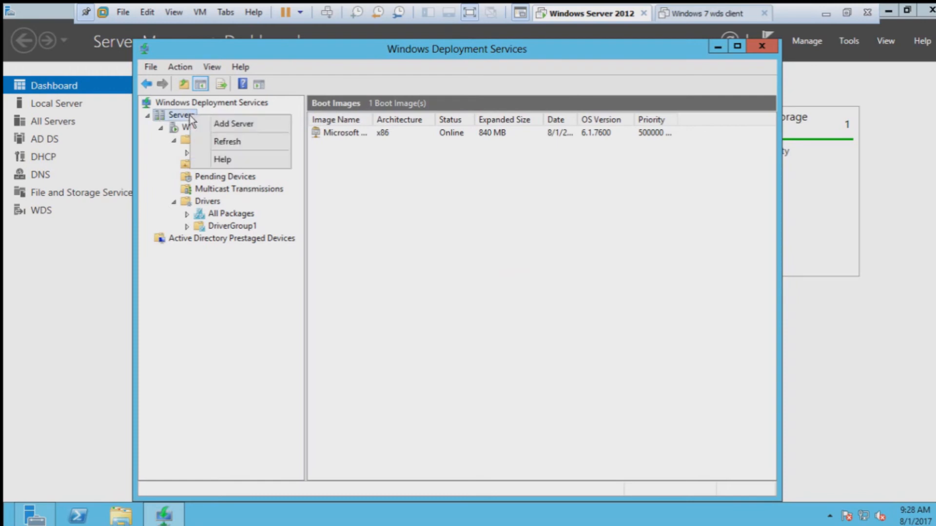
{"action": "right_click", "coordinate": [172, 127]}
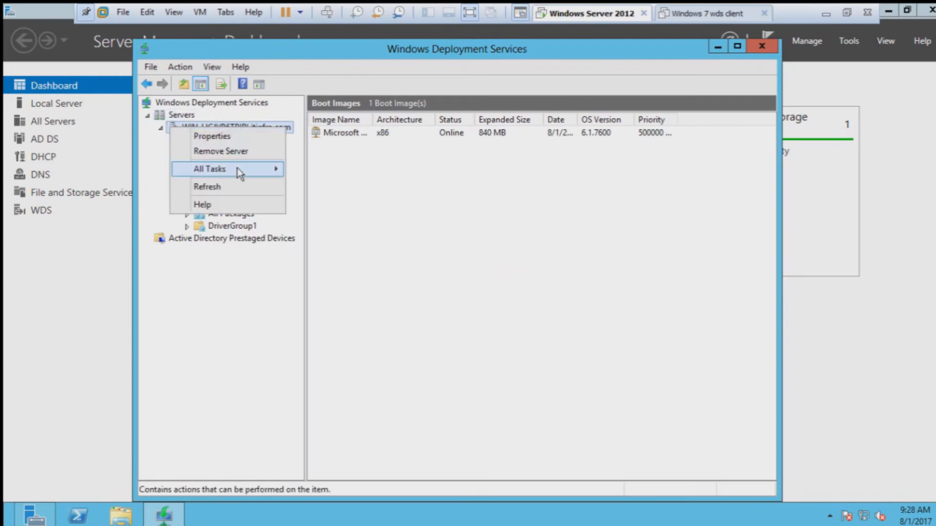
{"action": "mouse_move", "coordinate": [240, 168]}
{"action": "left_click", "coordinate": [325, 198]}
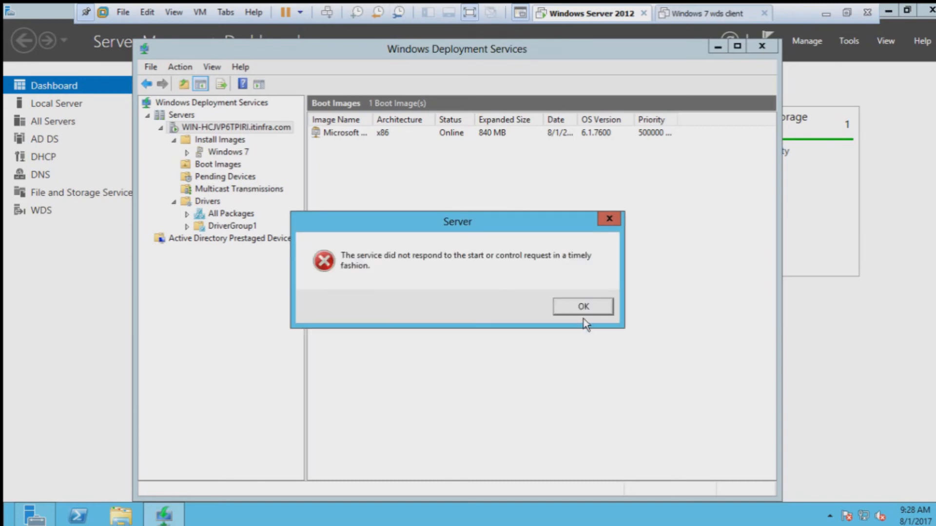
{"action": "left_click", "coordinate": [583, 308]}
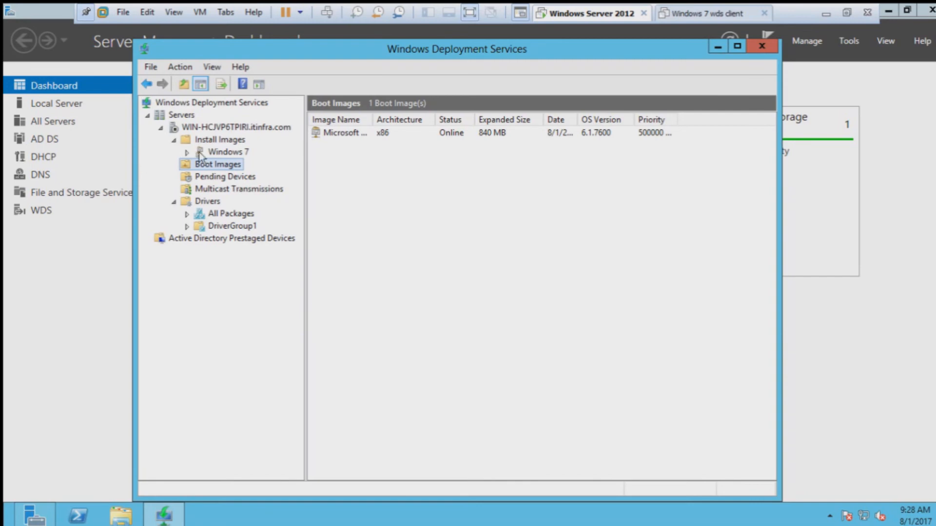
Step: Try starting the WDS server through All Tasks and dismiss the repeated timeout error
{"action": "right_click", "coordinate": [198, 126]}
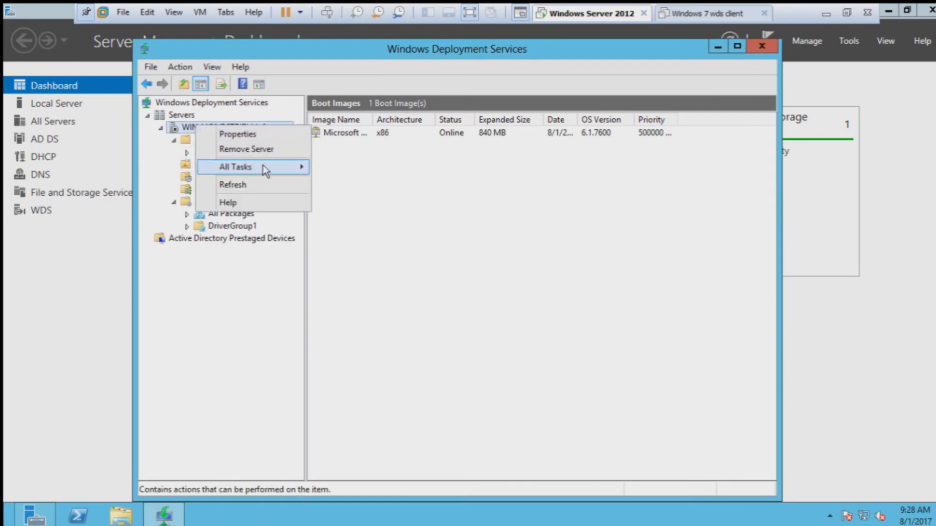
{"action": "mouse_move", "coordinate": [262, 167]}
{"action": "left_click", "coordinate": [336, 166]}
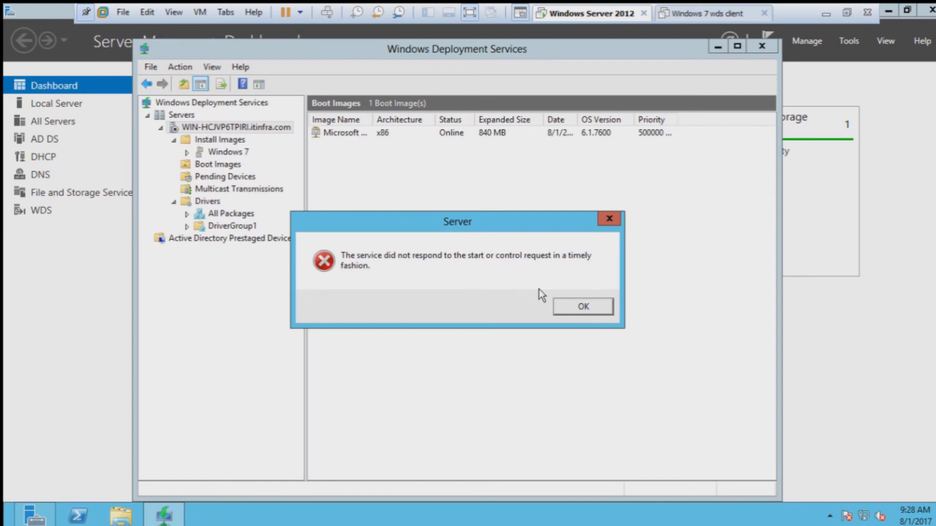
{"action": "left_click", "coordinate": [577, 311]}
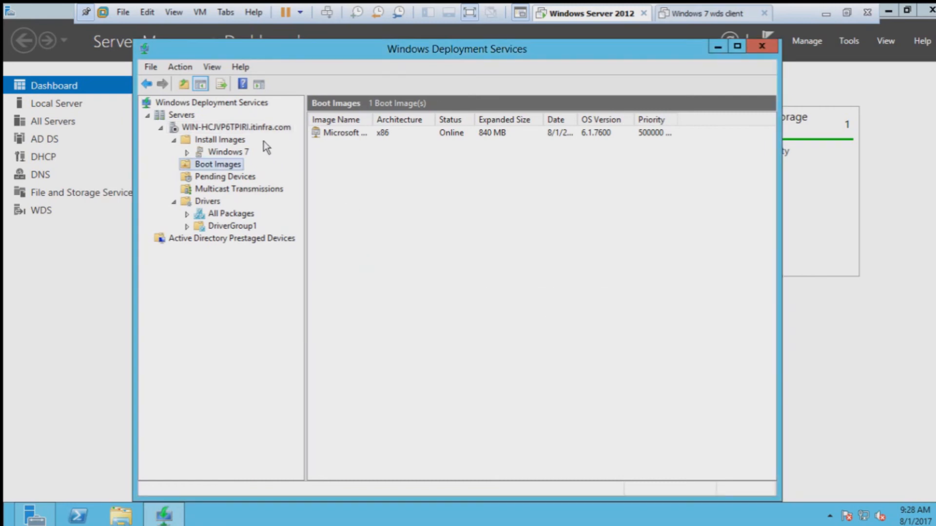
{"action": "right_click", "coordinate": [249, 127]}
Step: Switch multicast to the 239.192.0.2–239.192.0.254 address range and save the server properties
{"action": "left_click", "coordinate": [306, 135]}
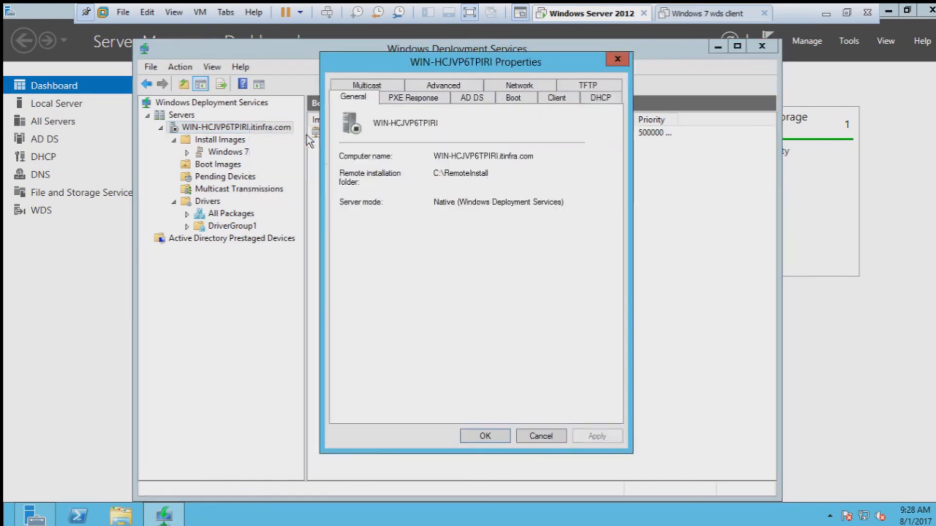
{"action": "left_click", "coordinate": [368, 85]}
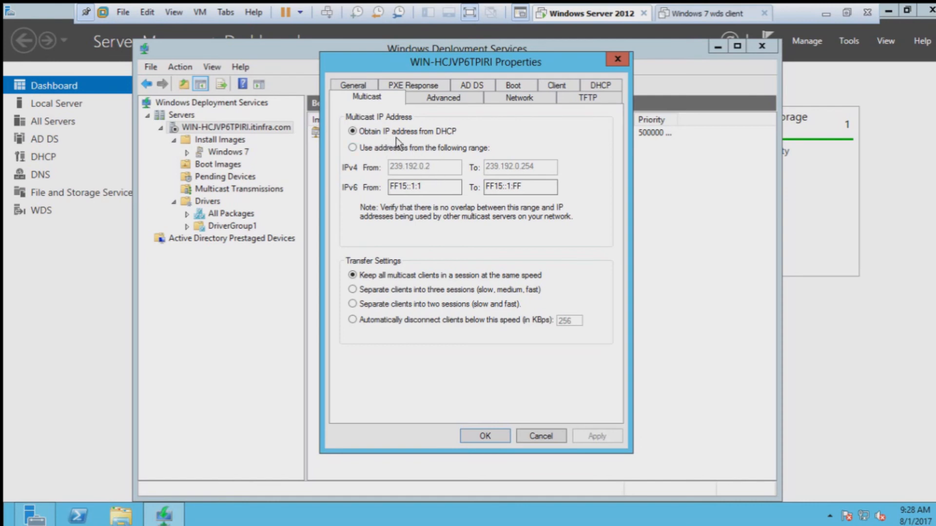
{"action": "left_click", "coordinate": [443, 99]}
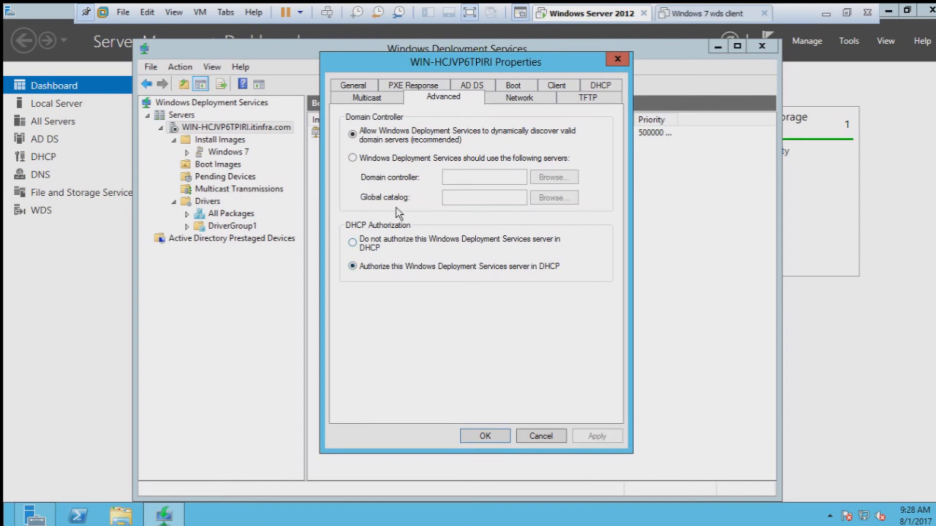
{"action": "left_click", "coordinate": [382, 97]}
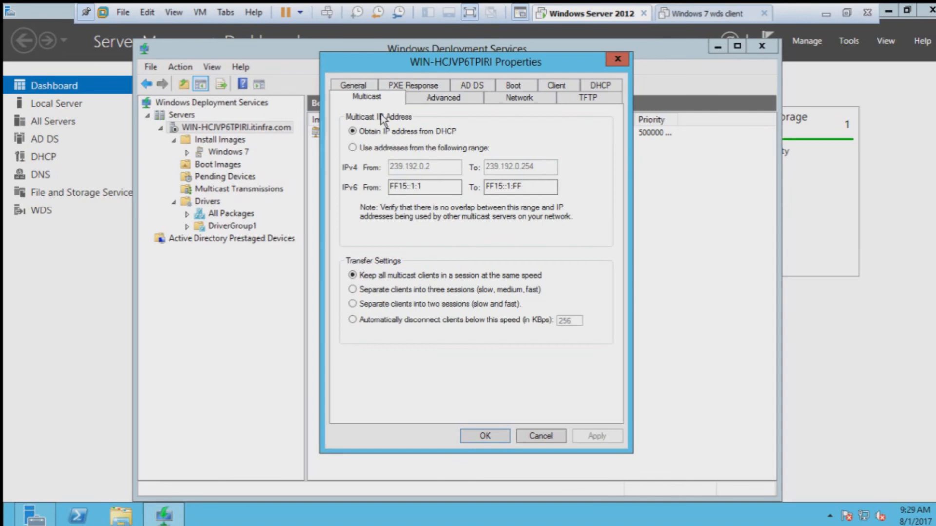
{"action": "left_click", "coordinate": [352, 147]}
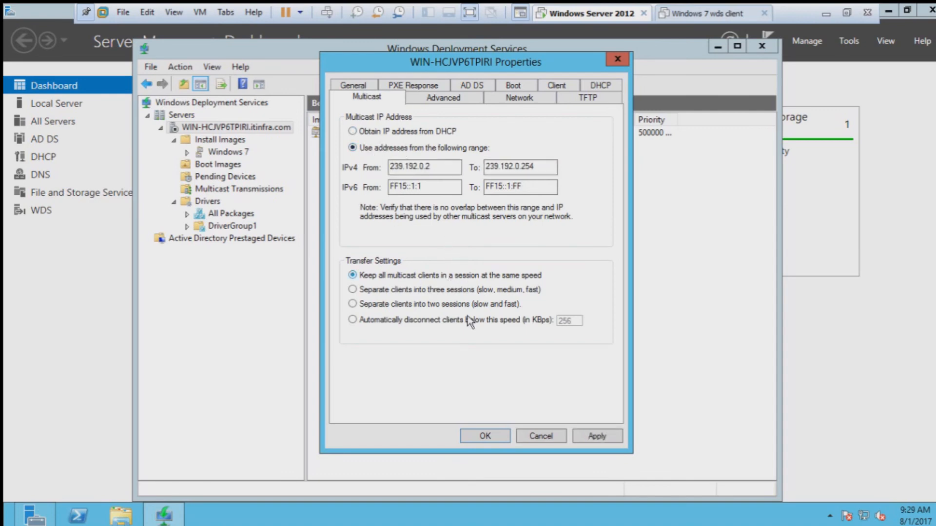
{"action": "left_click", "coordinate": [607, 439]}
{"action": "left_click", "coordinate": [502, 442]}
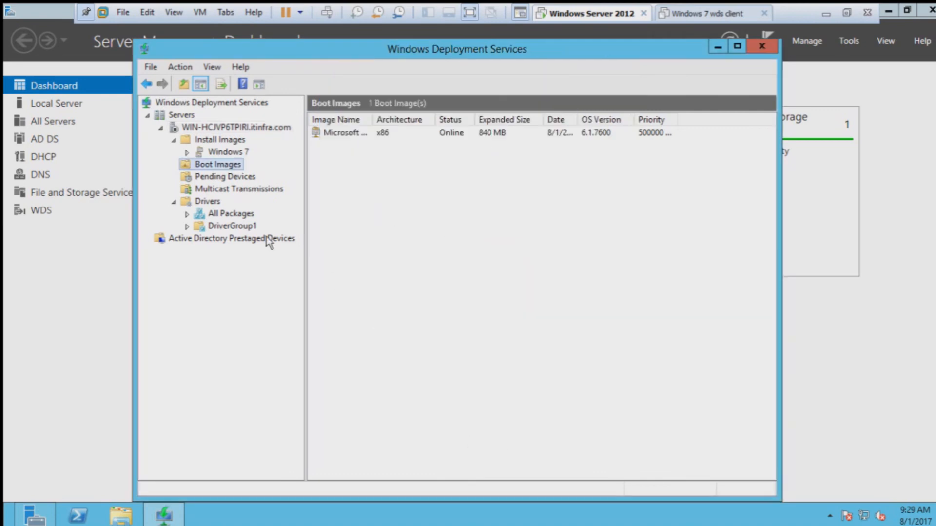
Step: Start the WDS server again from All Tasks and dismiss the resulting error
{"action": "right_click", "coordinate": [209, 127]}
{"action": "mouse_move", "coordinate": [292, 173]}
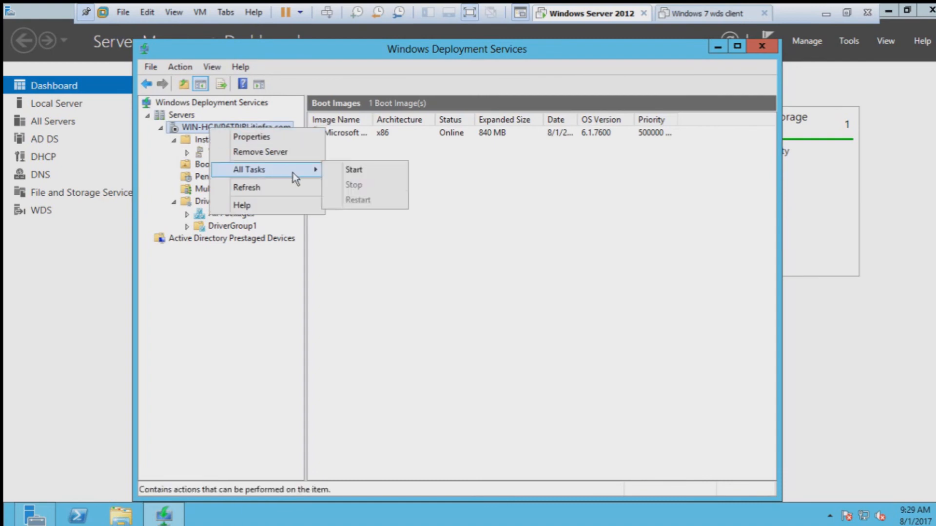
{"action": "left_click", "coordinate": [357, 171]}
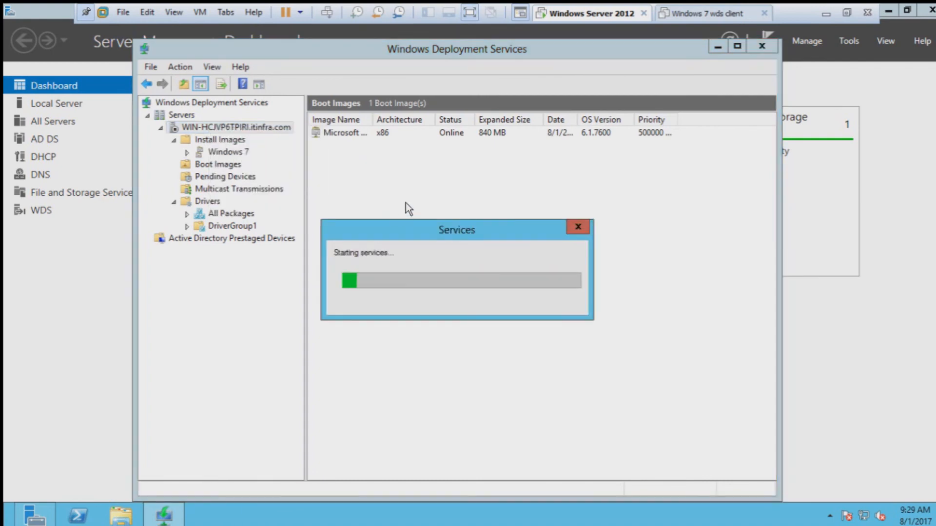
{"action": "left_click", "coordinate": [562, 311]}
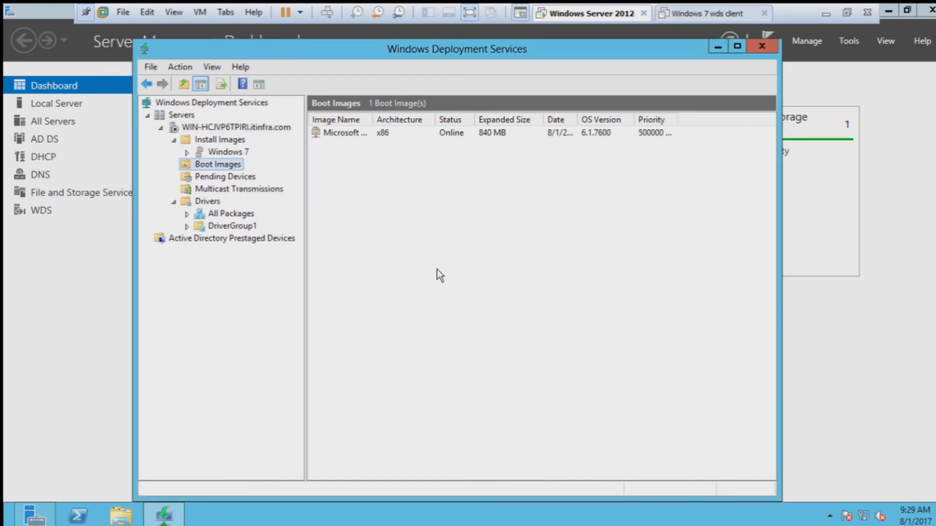
{"action": "right_click", "coordinate": [271, 128]}
Step: Review the server Properties tabs, adjusting the PXE response delay and toggling DHCP port listening
{"action": "left_click", "coordinate": [288, 137]}
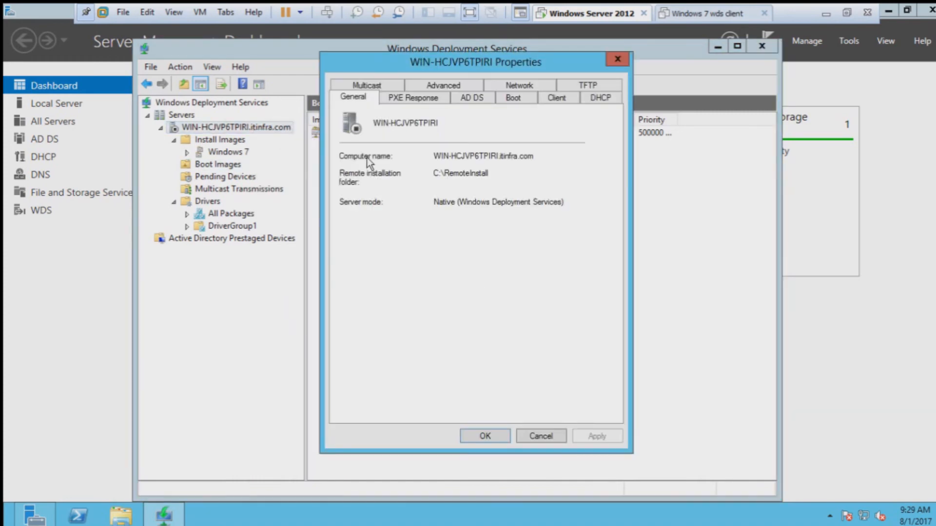
{"action": "left_click", "coordinate": [420, 100]}
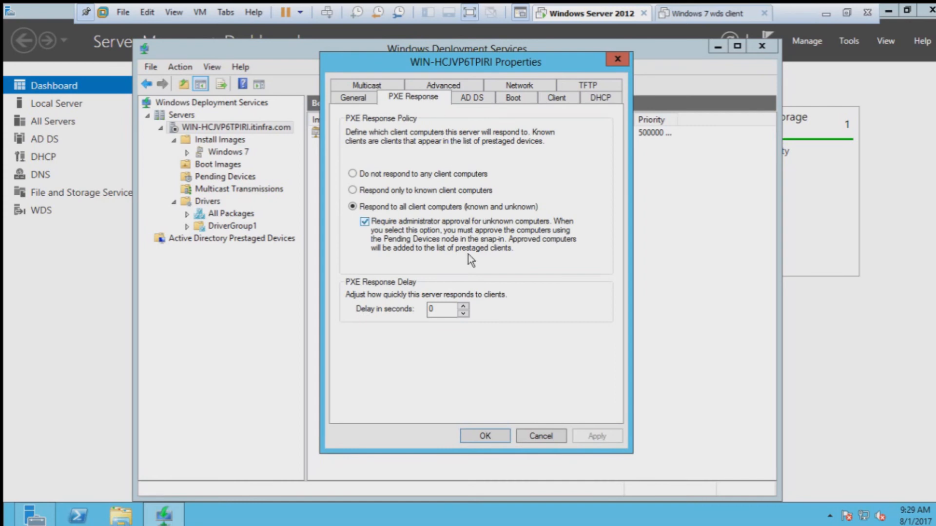
{"action": "left_click", "coordinate": [462, 307]}
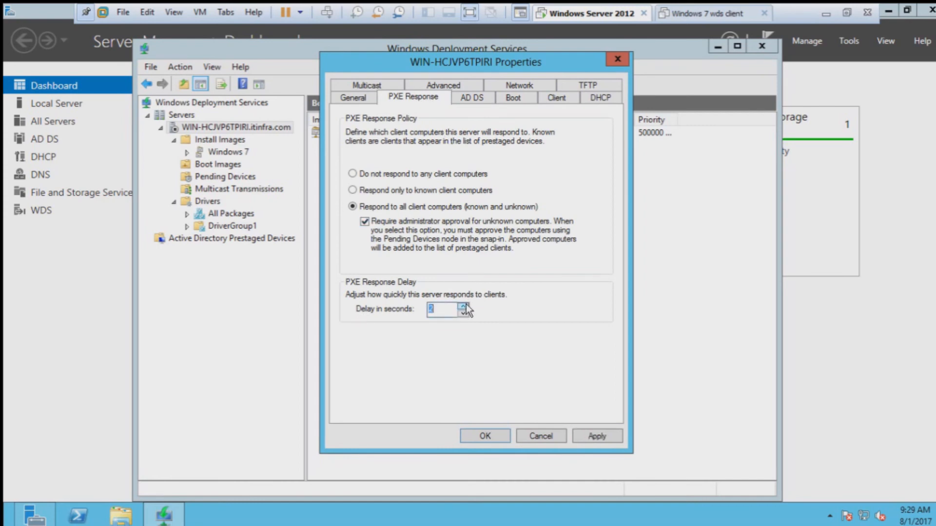
{"action": "left_click", "coordinate": [472, 99]}
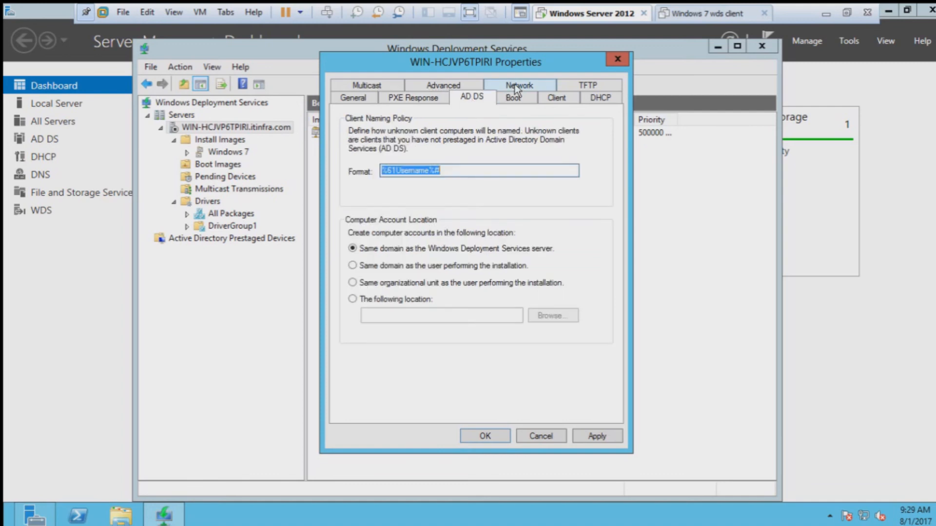
{"action": "left_click", "coordinate": [522, 101]}
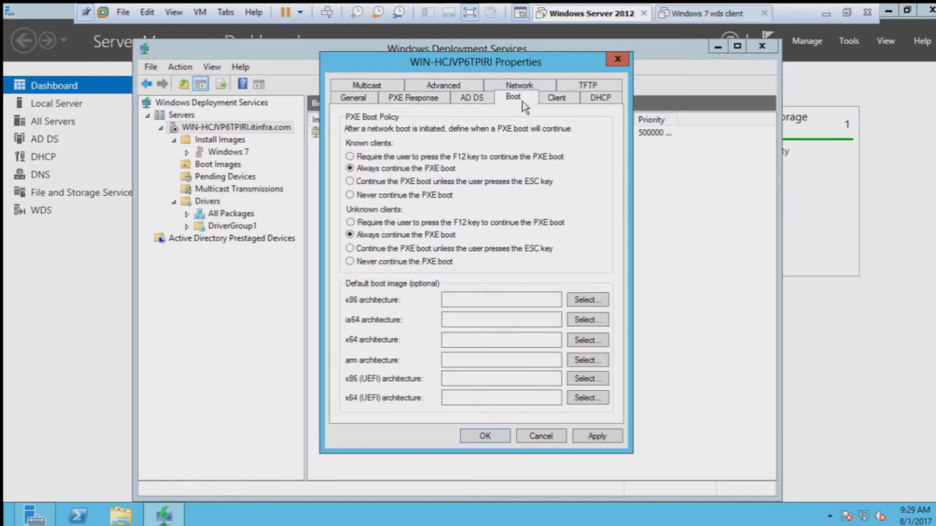
{"action": "left_click", "coordinate": [557, 99]}
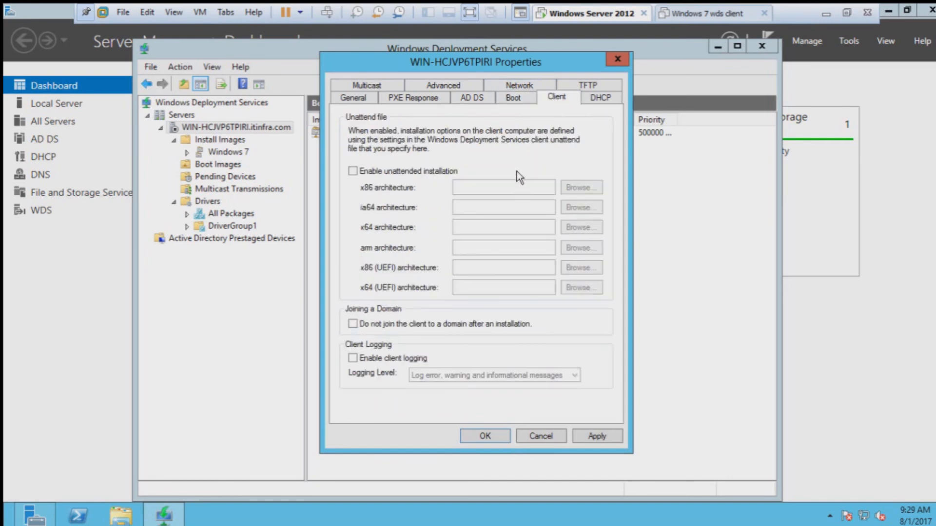
{"action": "left_click", "coordinate": [595, 99]}
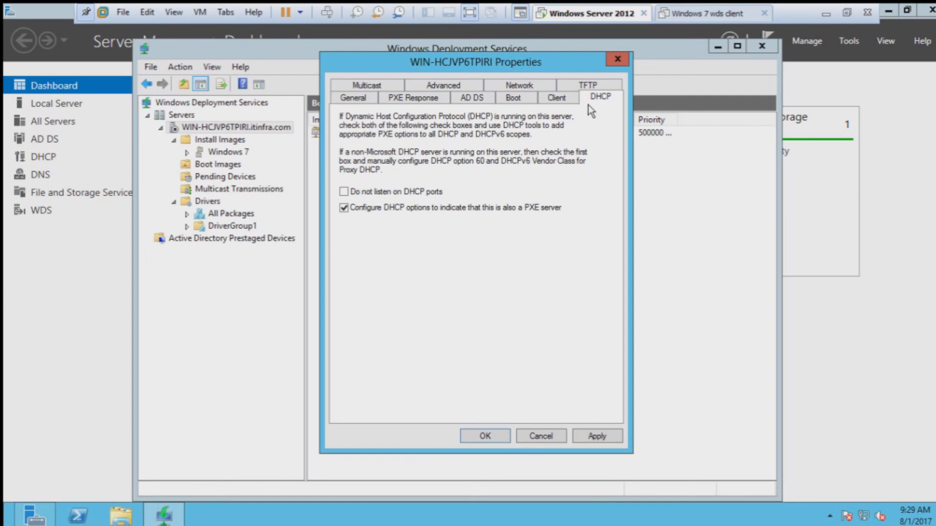
{"action": "left_click", "coordinate": [405, 194]}
Step: Set multicast to 'Obtain IP address from DHCP', apply, and save the properties
{"action": "left_click", "coordinate": [378, 89]}
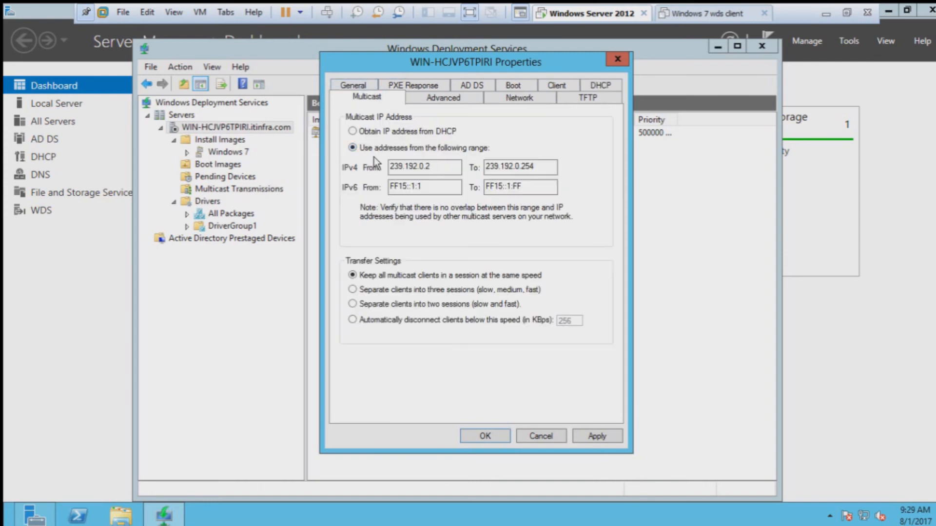
{"action": "left_click", "coordinate": [376, 131]}
{"action": "left_click", "coordinate": [597, 436]}
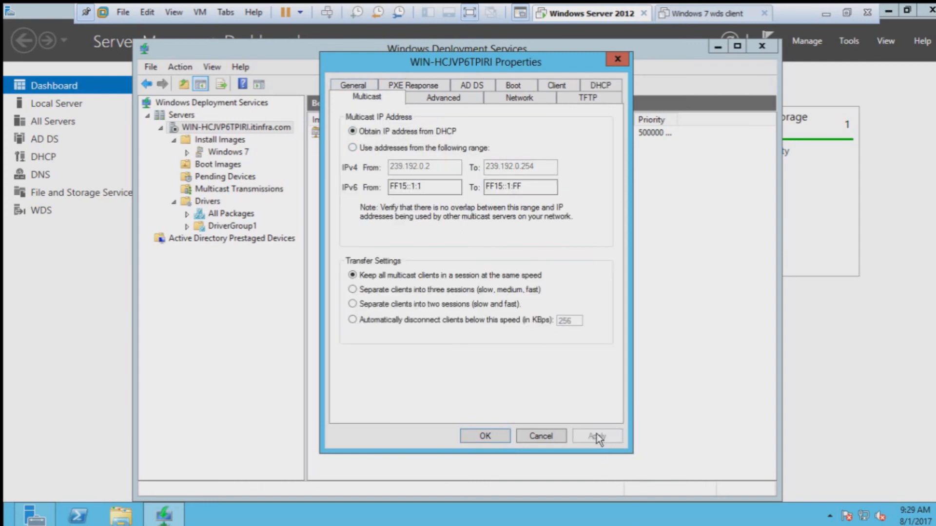
{"action": "left_click", "coordinate": [484, 436]}
{"action": "right_click", "coordinate": [209, 127]}
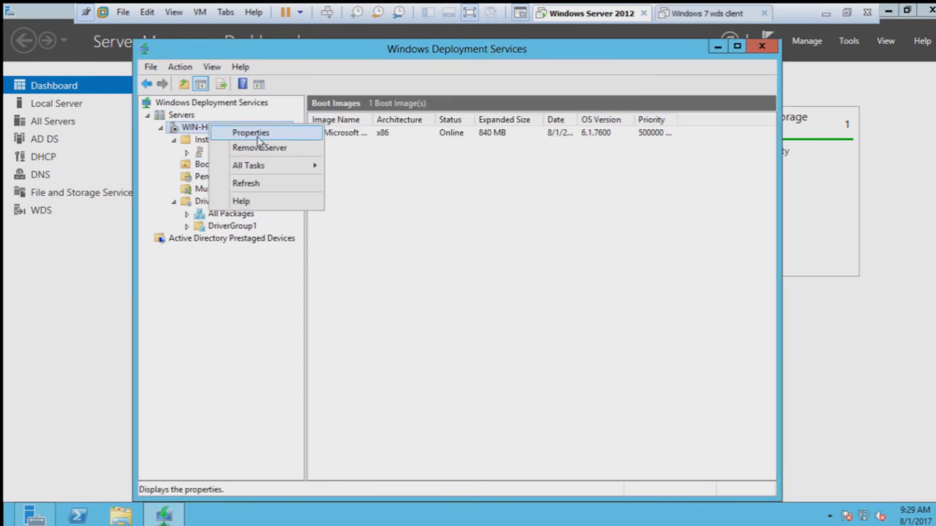
Step: Start the WDS service on the server, acknowledge the success message, and switch to the Windows 7 wds client
{"action": "mouse_move", "coordinate": [293, 165]}
{"action": "left_click", "coordinate": [353, 166]}
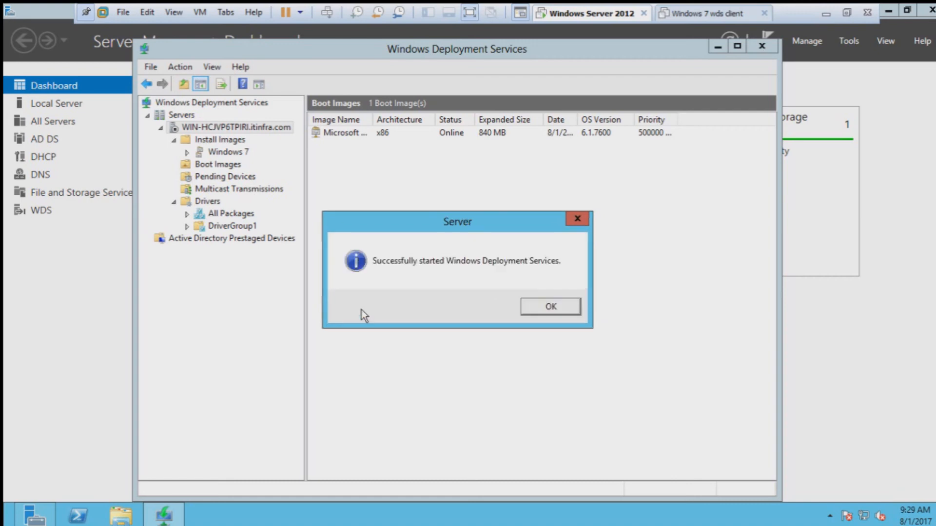
{"action": "left_click", "coordinate": [548, 307]}
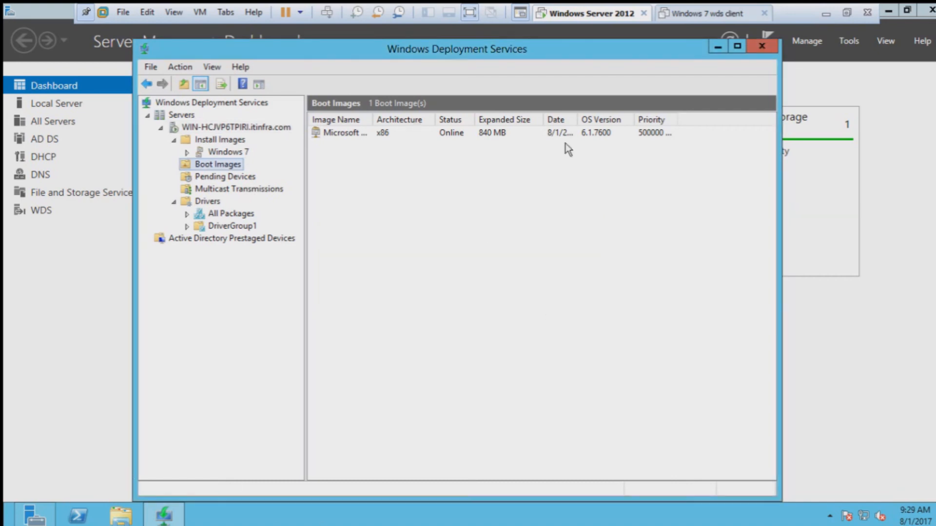
{"action": "left_click", "coordinate": [704, 14]}
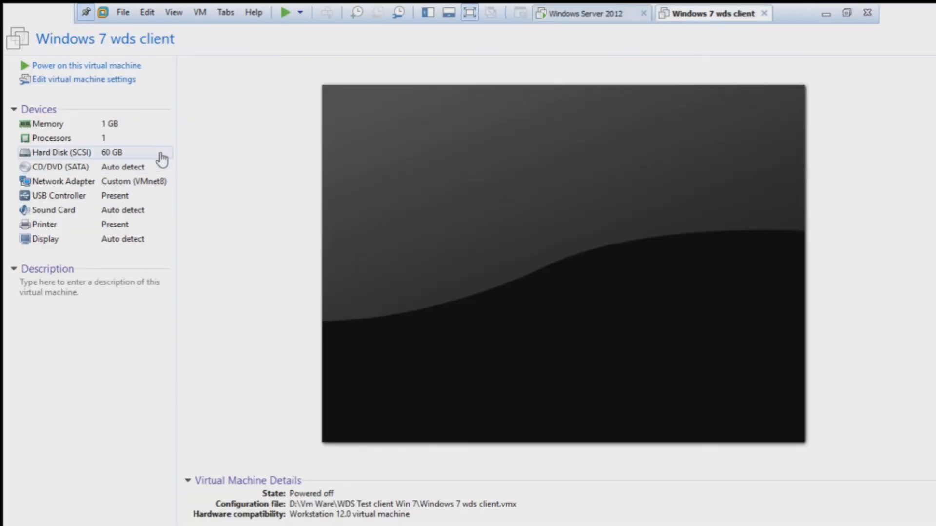
Step: Power on the Windows 7 wds client until it waits as Pending Request ID 1, then return to the server
{"action": "left_click", "coordinate": [88, 65]}
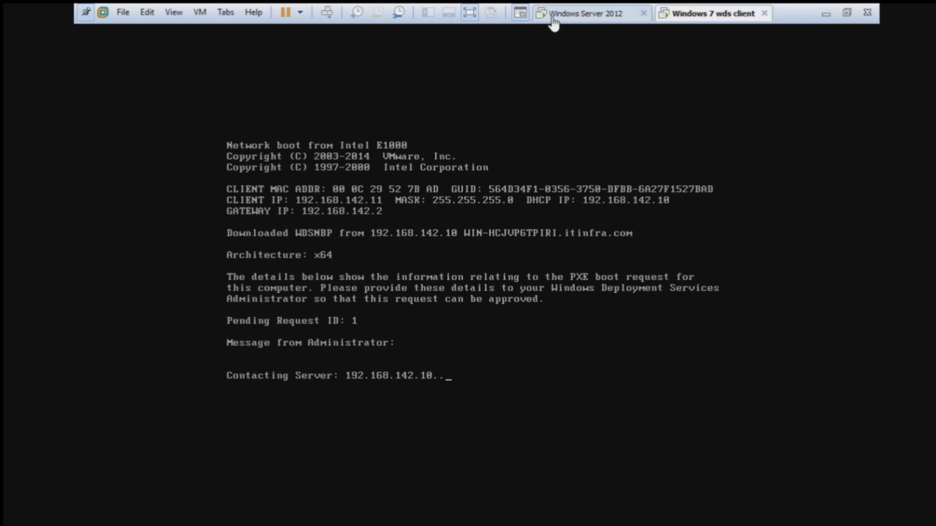
{"action": "left_click", "coordinate": [556, 15]}
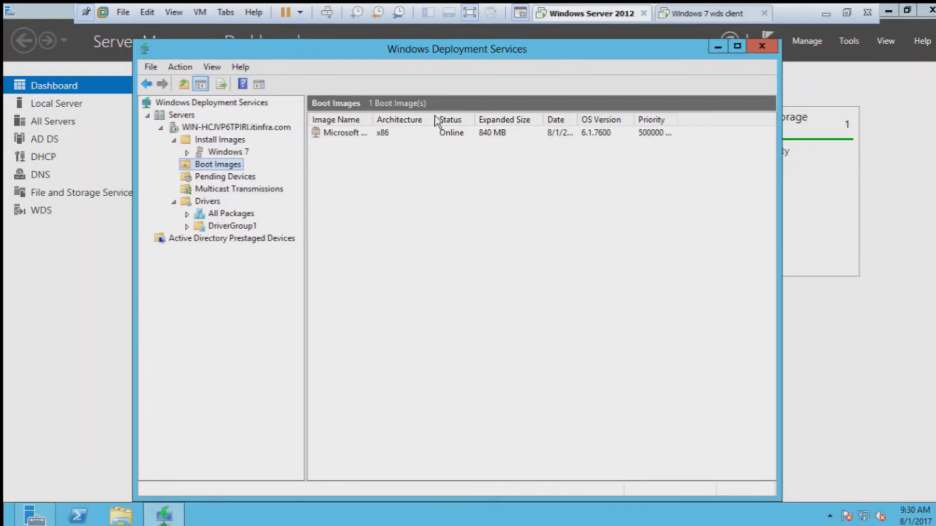
Step: In Pending Devices, try to name and approve request 1 as 'windows 7 WDS client', which is rejected as invalid
{"action": "left_click", "coordinate": [218, 180]}
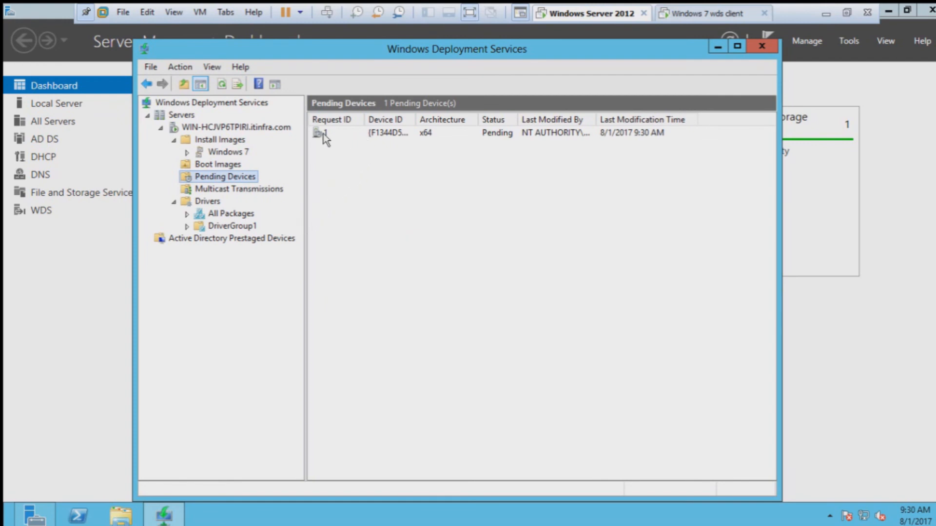
{"action": "left_click", "coordinate": [362, 135]}
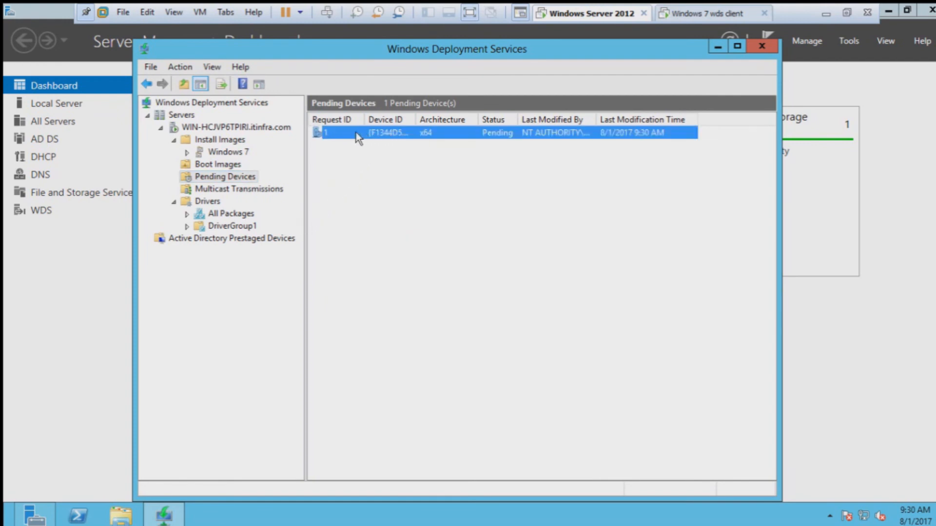
{"action": "right_click", "coordinate": [355, 133]}
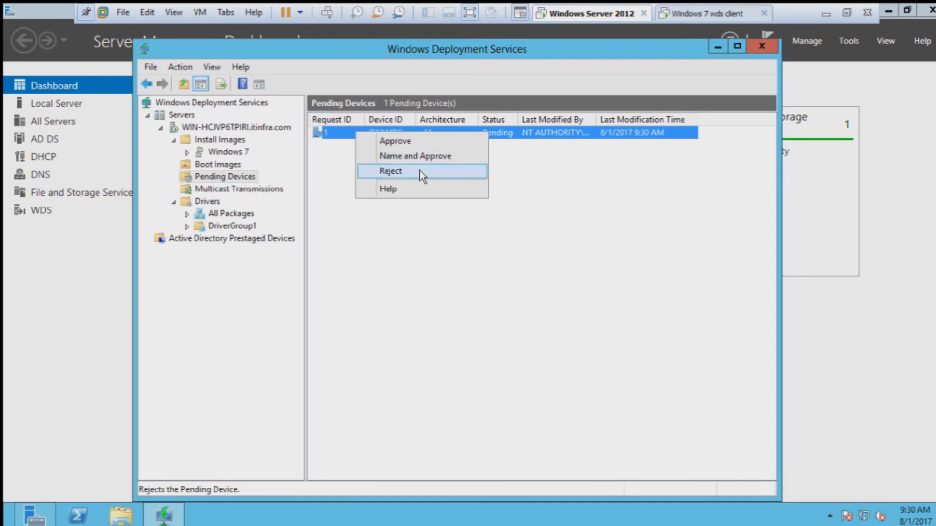
{"action": "left_click", "coordinate": [453, 156]}
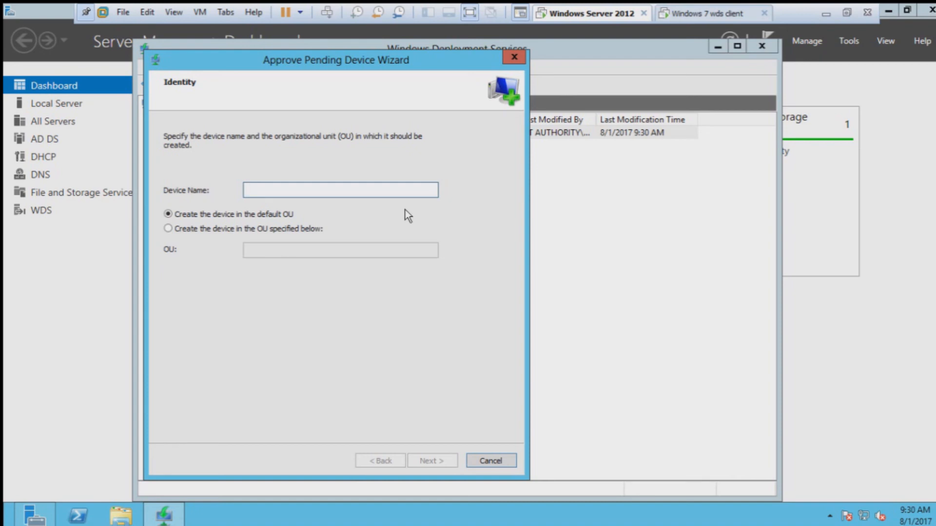
{"action": "type", "text": "windows 7"}
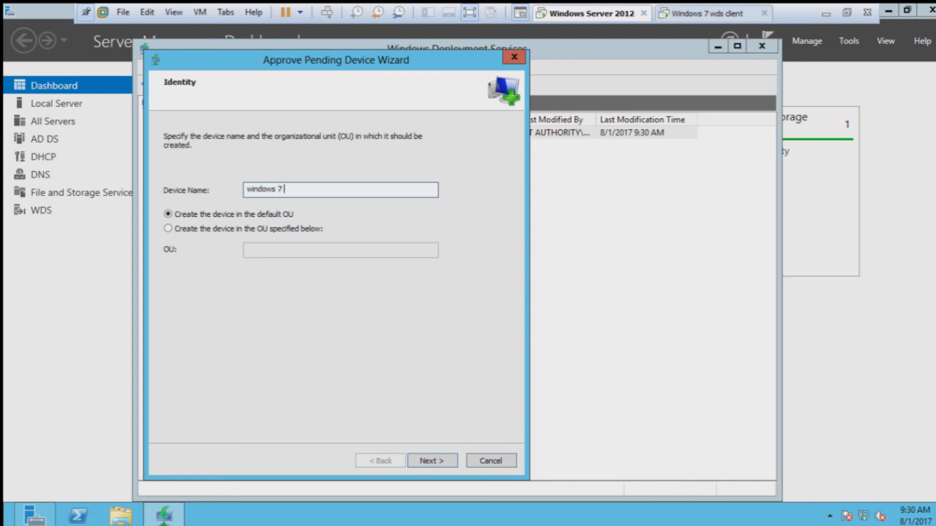
{"action": "type", "text": " WDS client"}
{"action": "left_click", "coordinate": [449, 461]}
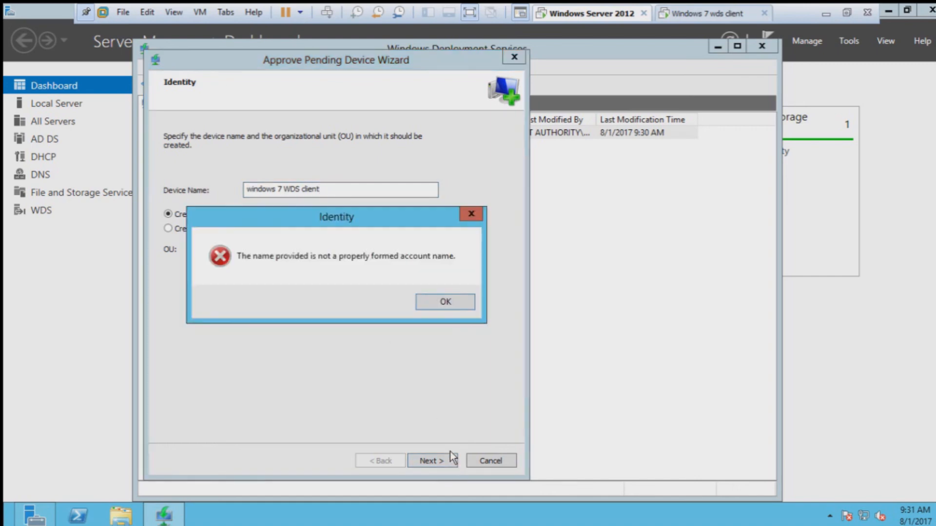
{"action": "left_click", "coordinate": [446, 304]}
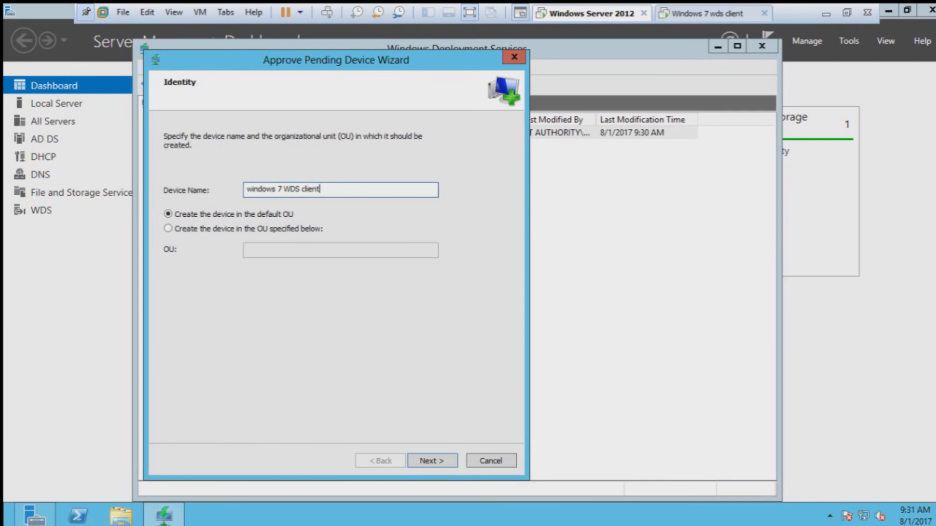
Step: Retry the device name, look at the referral server option, then cancel the naming wizard
{"action": "key", "text": "BackSpace"}
{"action": "key", "text": "BackSpace"}
{"action": "key", "text": "BackSpace"}
{"action": "key", "text": "BackSpace"}
{"action": "key", "text": "BackSpace"}
{"action": "key", "text": "BackSpace"}
{"action": "key", "text": "BackSpace"}
{"action": "key", "text": "BackSpace"}
{"action": "key", "text": "BackSpace"}
{"action": "key", "text": "BackSpace"}
{"action": "key", "text": "BackSpace"}
{"action": "key", "text": "BackSpace"}
{"action": "key", "text": "BackSpace"}
{"action": "type", "text": "7"}
{"action": "key", "text": "Return"}
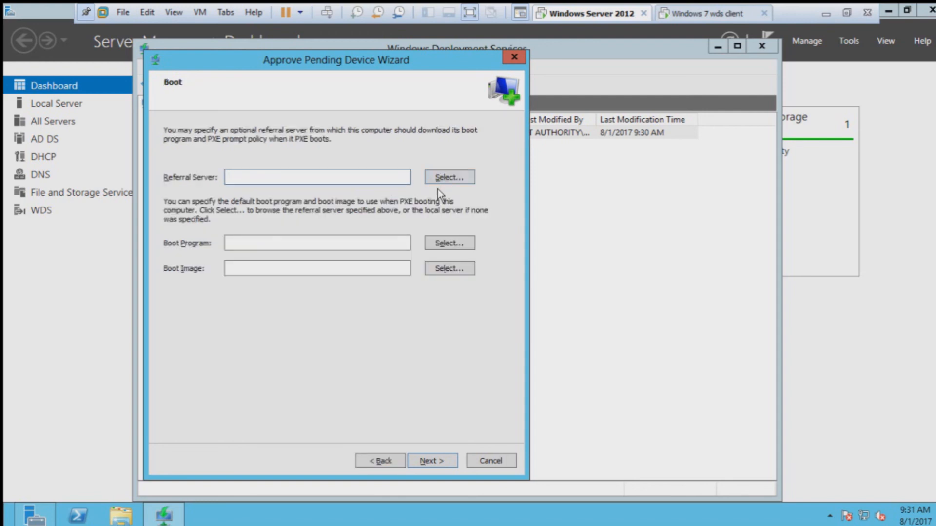
{"action": "left_click", "coordinate": [451, 177]}
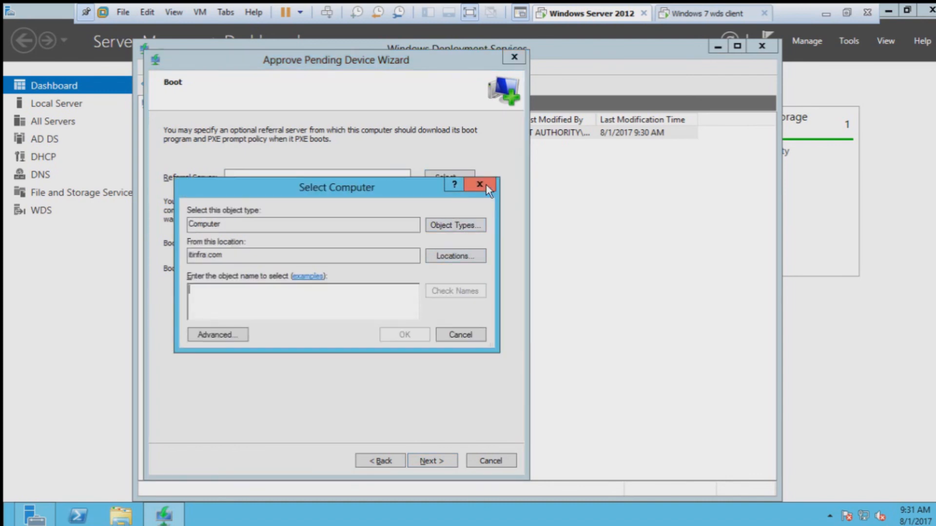
{"action": "left_click", "coordinate": [479, 184]}
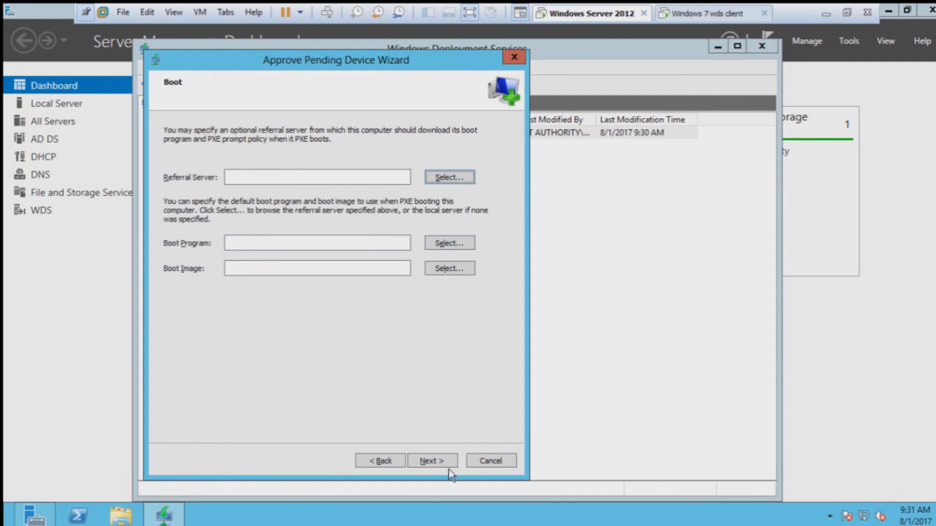
{"action": "left_click", "coordinate": [390, 460]}
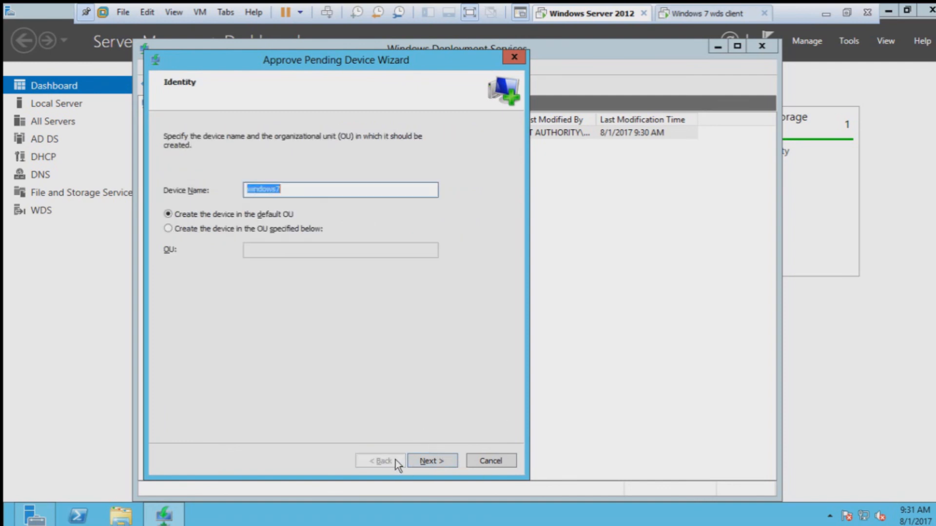
{"action": "left_click", "coordinate": [481, 462]}
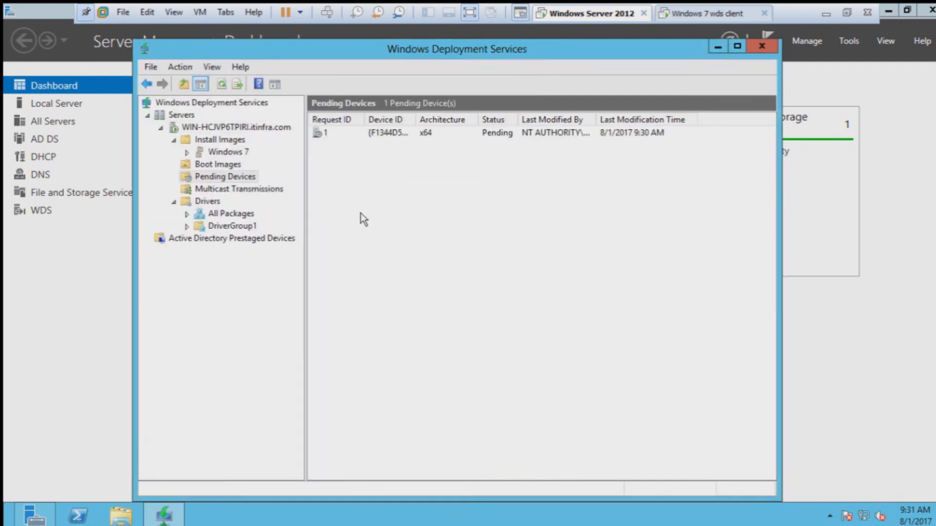
Step: Approve pending request 1 directly and confirm the approval
{"action": "left_click", "coordinate": [370, 134]}
{"action": "right_click", "coordinate": [371, 134]}
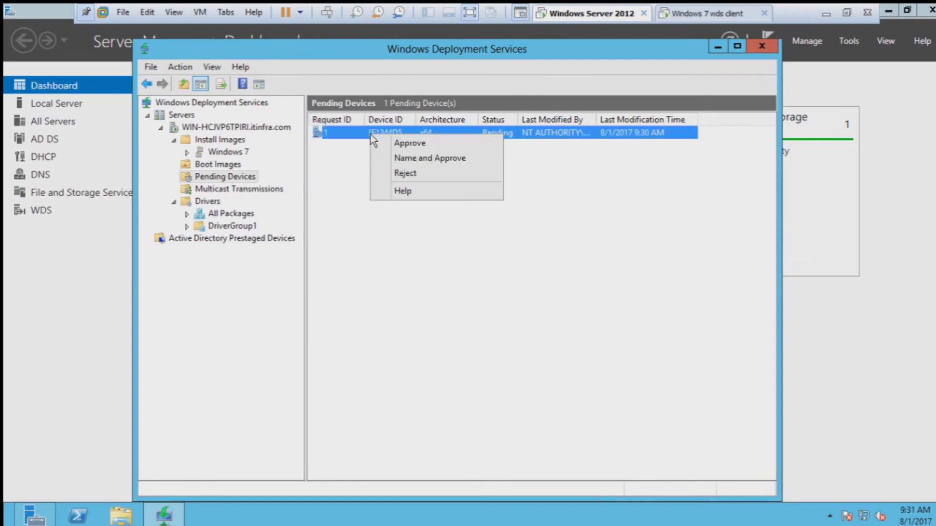
{"action": "left_click", "coordinate": [410, 144]}
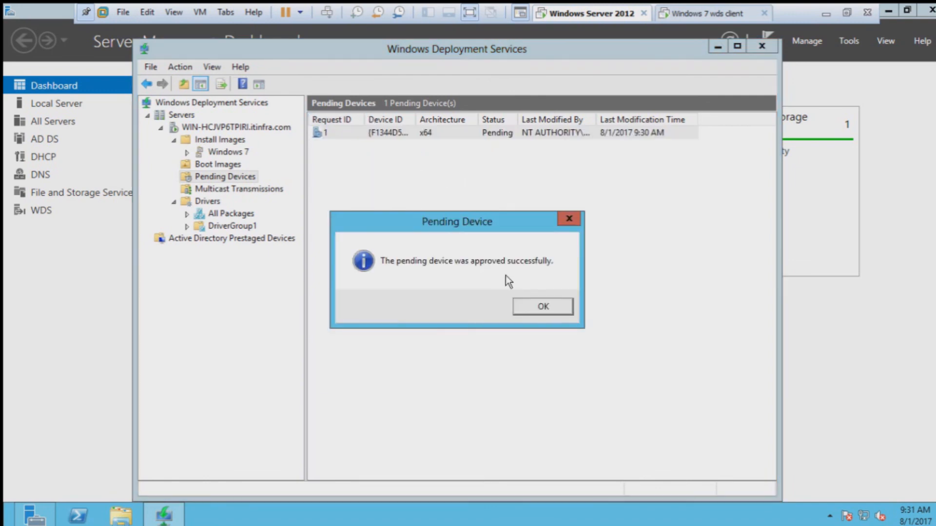
{"action": "left_click", "coordinate": [540, 308]}
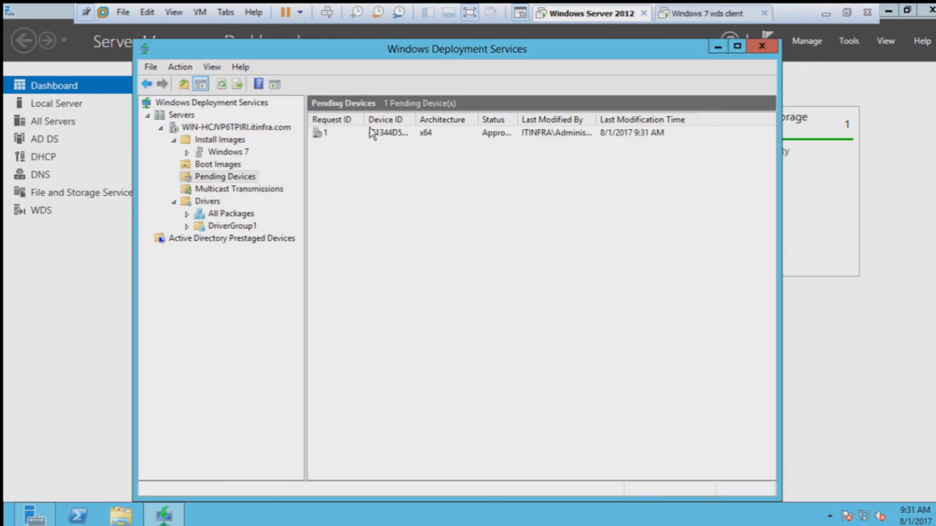
Step: Accept the locale and keyboard settings in the Windows 7 client's Windows Setup, then go back to the server
{"action": "left_click", "coordinate": [696, 15]}
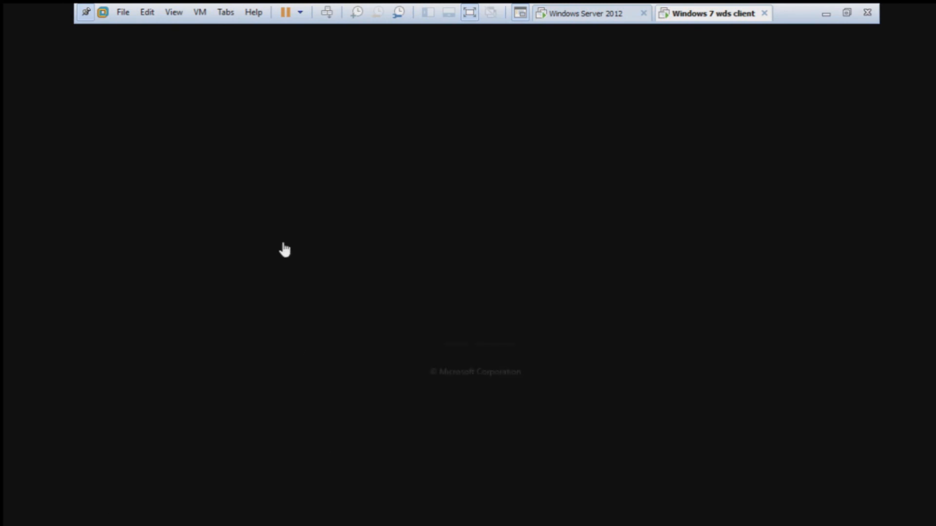
{"action": "left_click", "coordinate": [303, 219]}
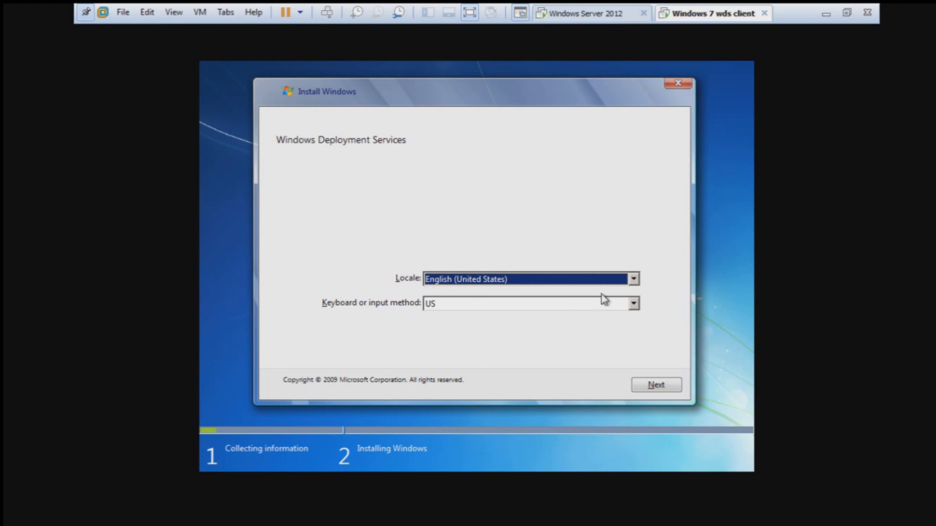
{"action": "left_click", "coordinate": [676, 390]}
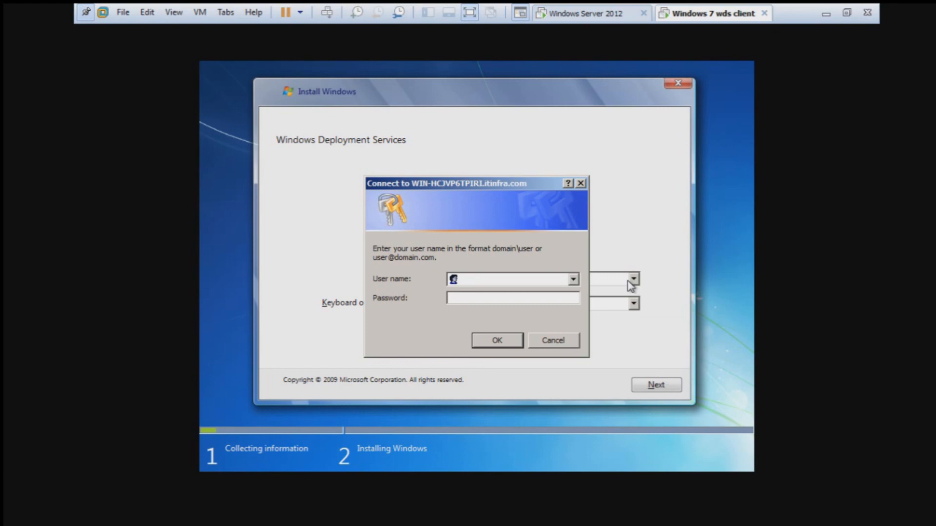
{"action": "left_click", "coordinate": [714, 460]}
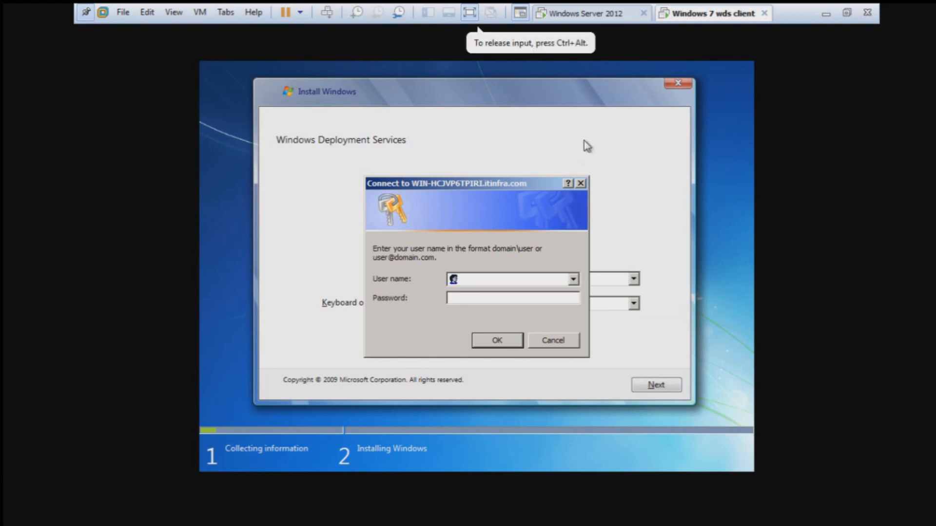
{"action": "left_click", "coordinate": [592, 17]}
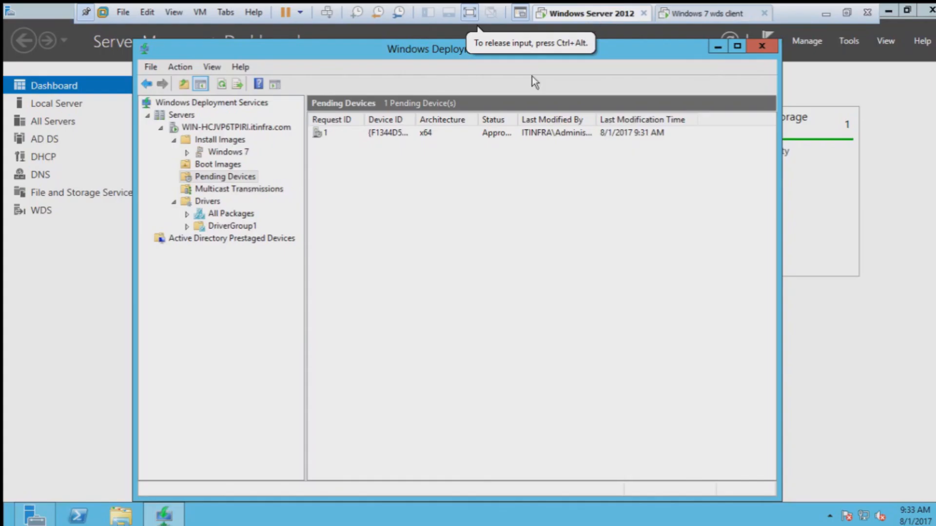
Step: Open the WDS server Properties and review the PXE Response, AD DS, Boot, Network, Client and DHCP tabs
{"action": "right_click", "coordinate": [239, 131]}
{"action": "left_click", "coordinate": [259, 141]}
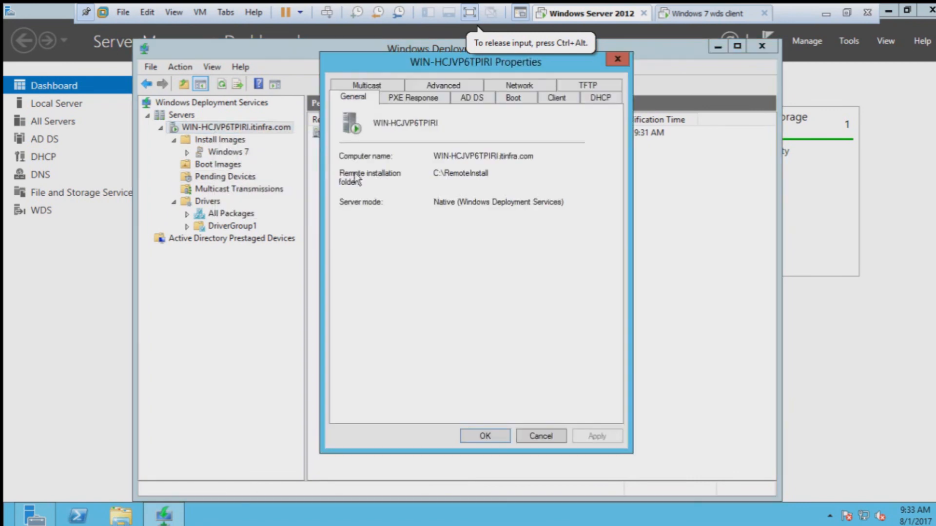
{"action": "left_click", "coordinate": [432, 100]}
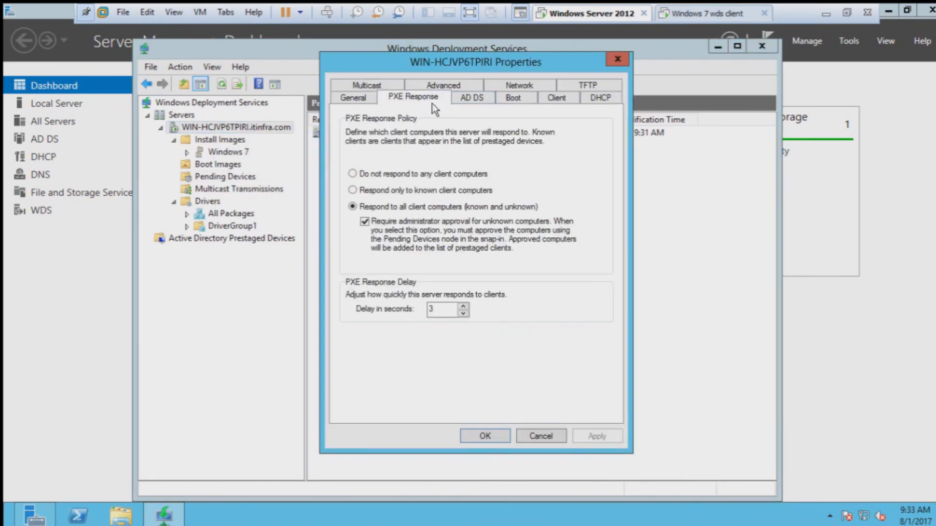
{"action": "left_click", "coordinate": [478, 103]}
{"action": "left_click", "coordinate": [517, 102]}
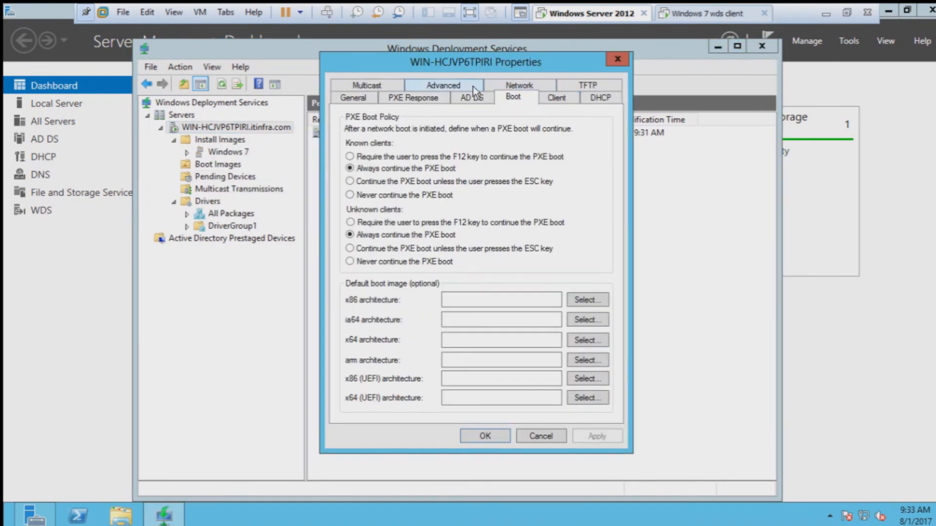
{"action": "left_click", "coordinate": [534, 87]}
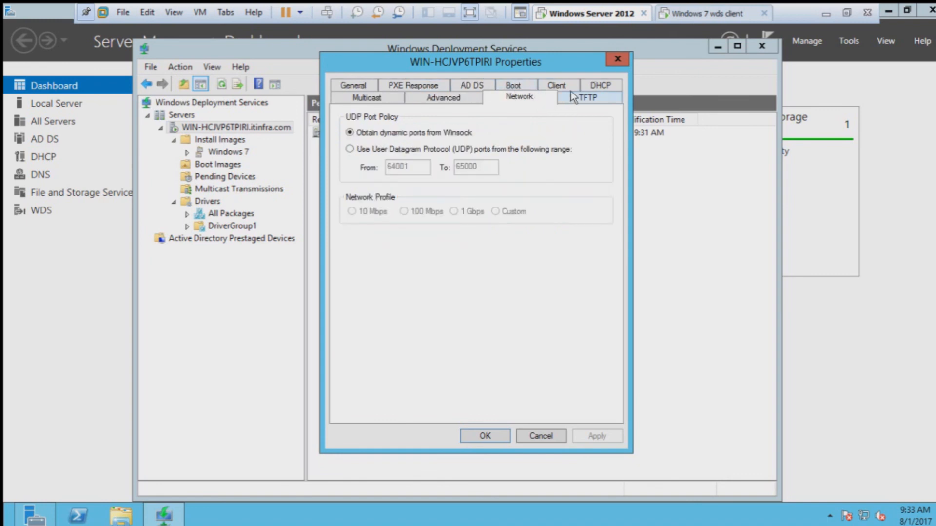
{"action": "left_click", "coordinate": [565, 86]}
{"action": "left_click", "coordinate": [588, 98]}
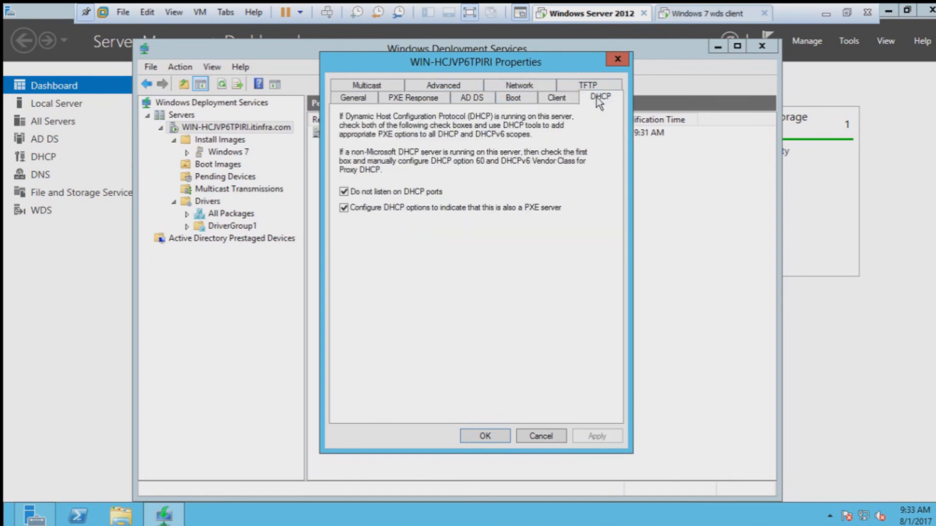
Step: Review the TFTP, Network, Advanced and Multicast tabs, end on PXE Response, and return to the client's sign-in prompt
{"action": "left_click", "coordinate": [575, 84]}
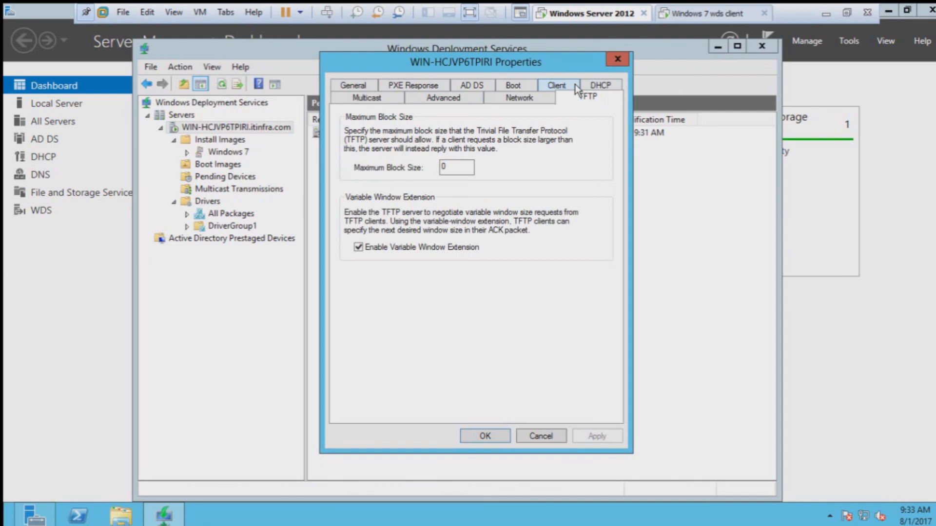
{"action": "left_click", "coordinate": [534, 98]}
{"action": "left_click", "coordinate": [455, 99]}
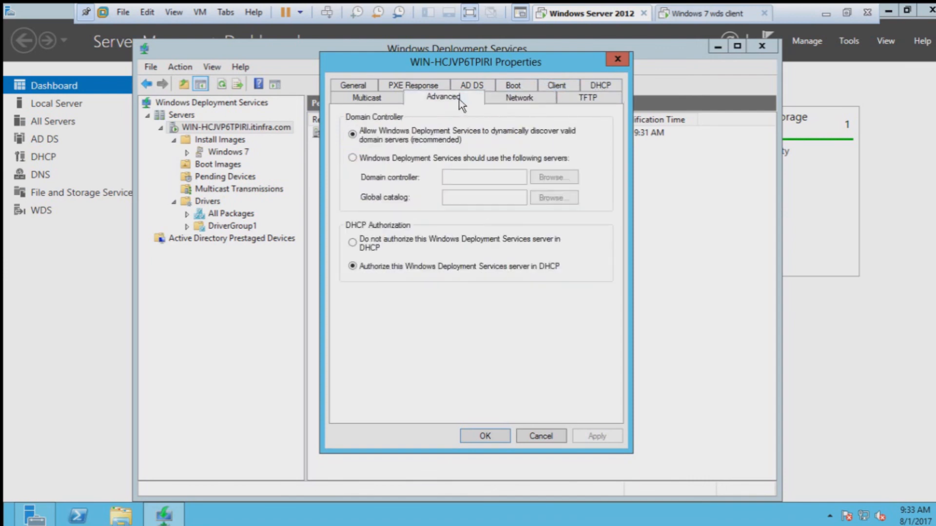
{"action": "left_click", "coordinate": [369, 100]}
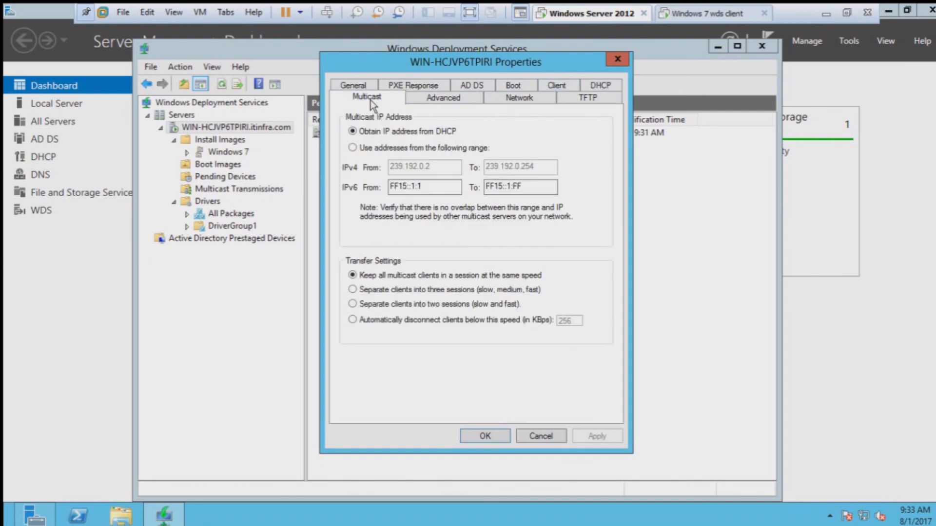
{"action": "left_click", "coordinate": [399, 88]}
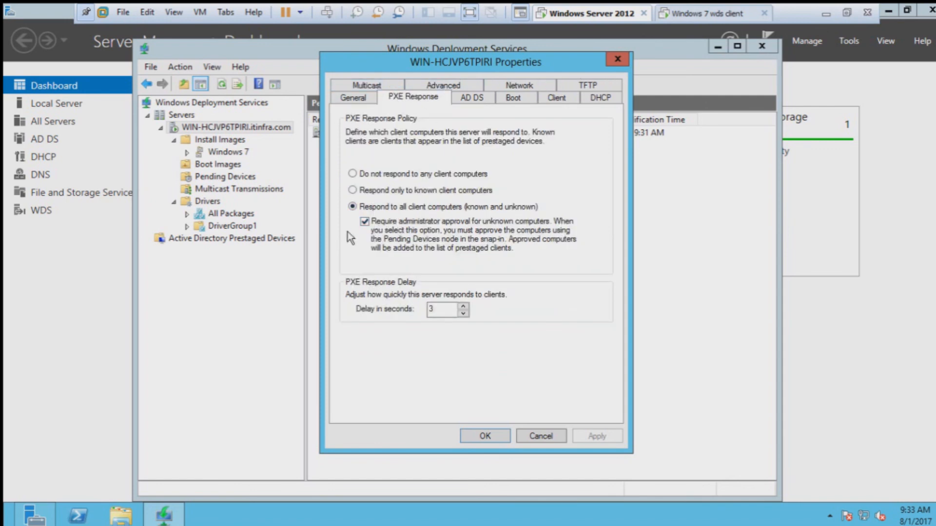
{"action": "left_click", "coordinate": [694, 14]}
{"action": "left_click", "coordinate": [387, 337]}
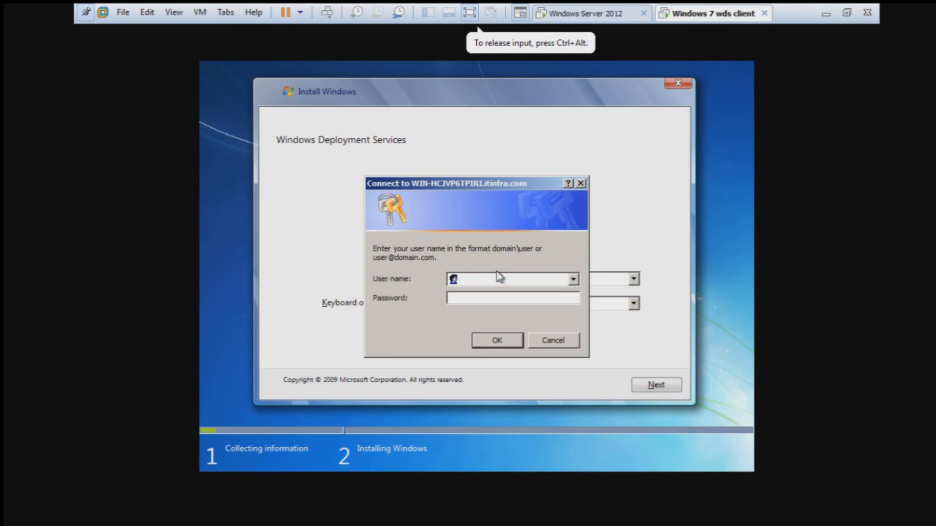
Step: Sign in with the domain administrator account in user@domain format and its password after a malformed-name error
{"action": "type", "text": "admini"}
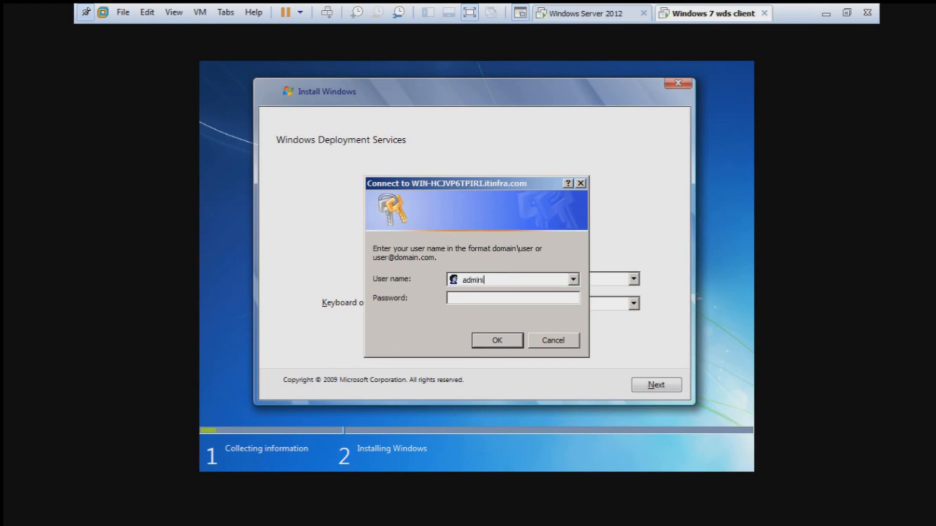
{"action": "type", "text": "strator"}
{"action": "key", "text": "Tab"}
{"action": "type", "text": "*******"}
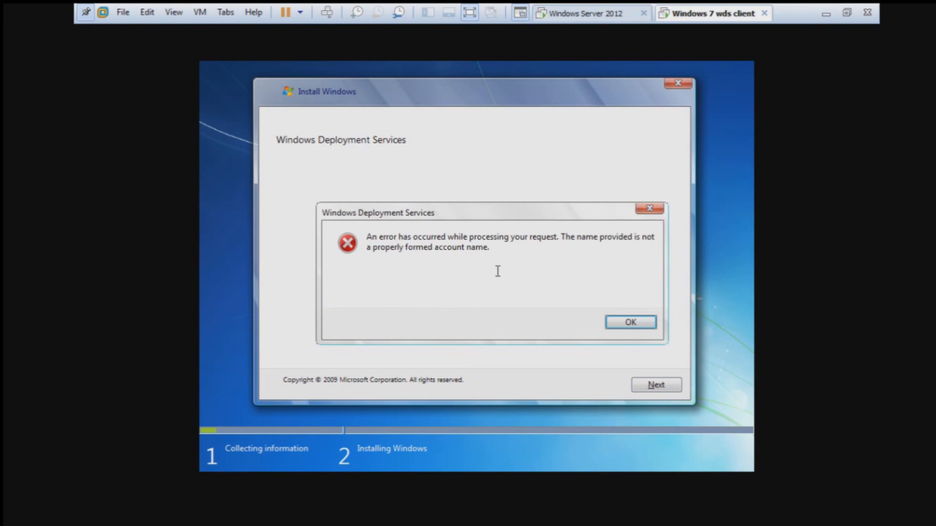
{"action": "left_click", "coordinate": [615, 323]}
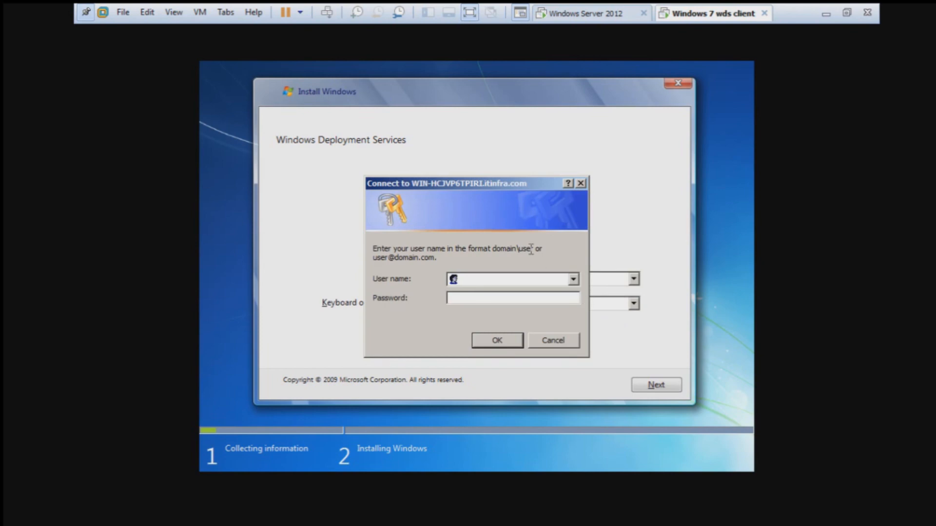
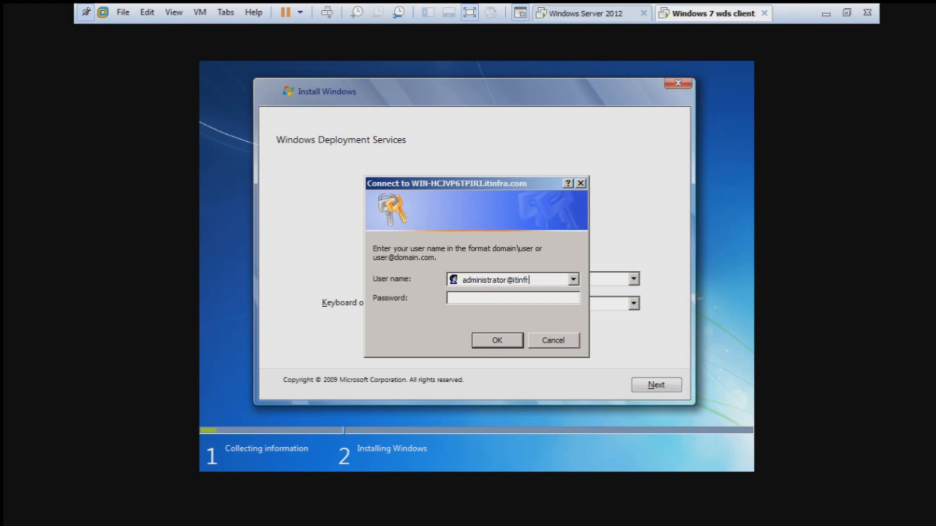
{"action": "key", "text": "Tab"}
{"action": "type", "text": "•••••••"}
{"action": "key", "text": "Return"}
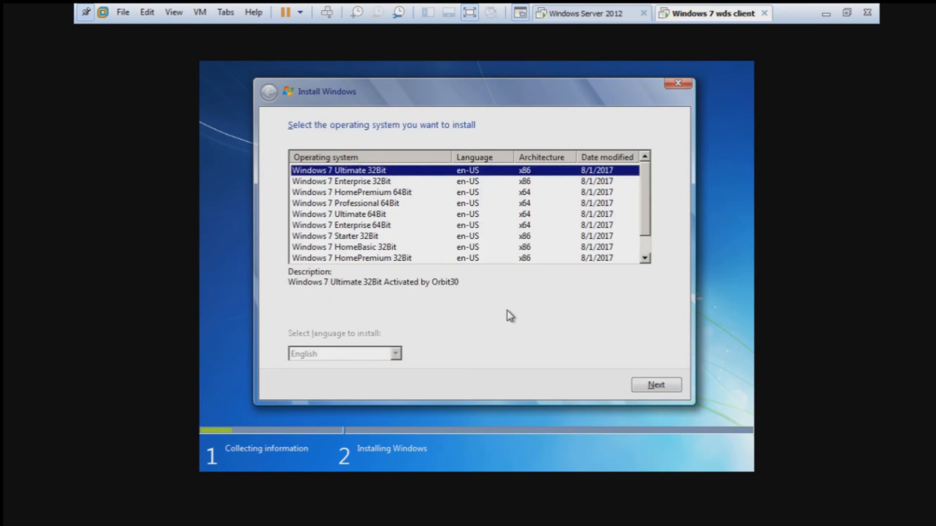
Step: Choose the Windows 7 Ultimate 32Bit image for installation
{"action": "left_click", "coordinate": [389, 182]}
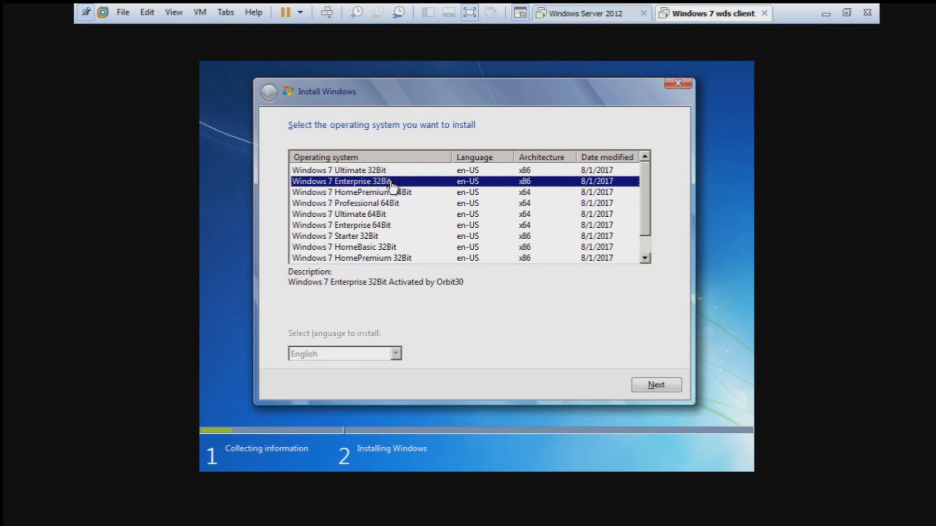
{"action": "scroll", "coordinate": [448, 217], "scroll_direction": "down", "scroll_amount": 1}
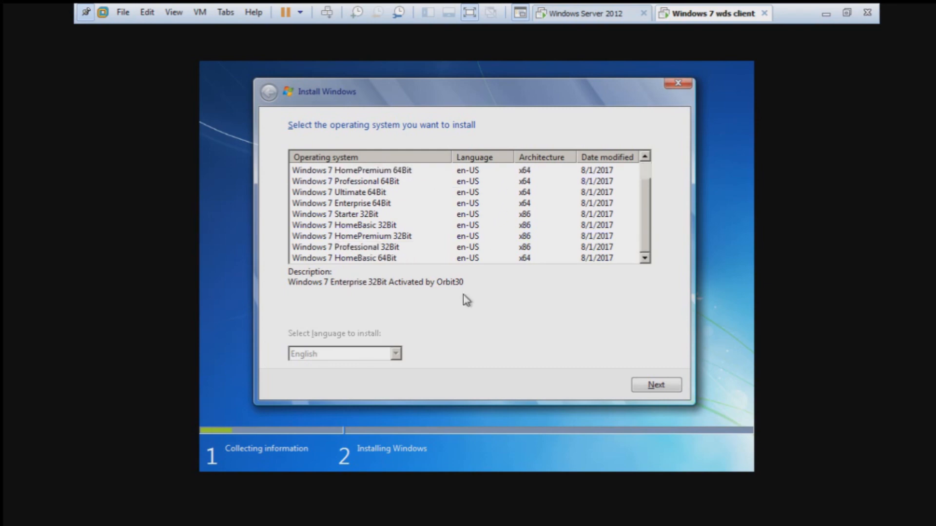
{"action": "left_click", "coordinate": [460, 207]}
{"action": "scroll", "coordinate": [460, 209], "scroll_direction": "up", "scroll_amount": 1}
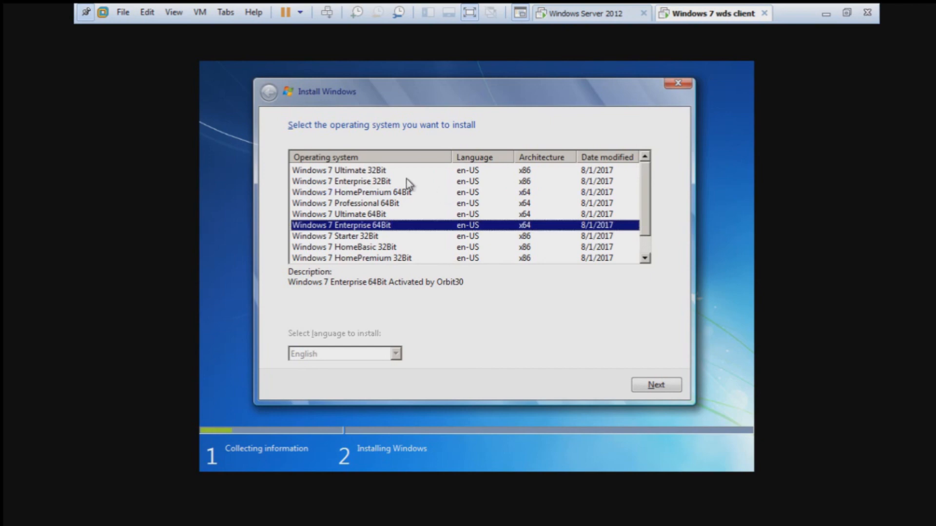
{"action": "left_click", "coordinate": [383, 171]}
{"action": "left_click", "coordinate": [655, 385]}
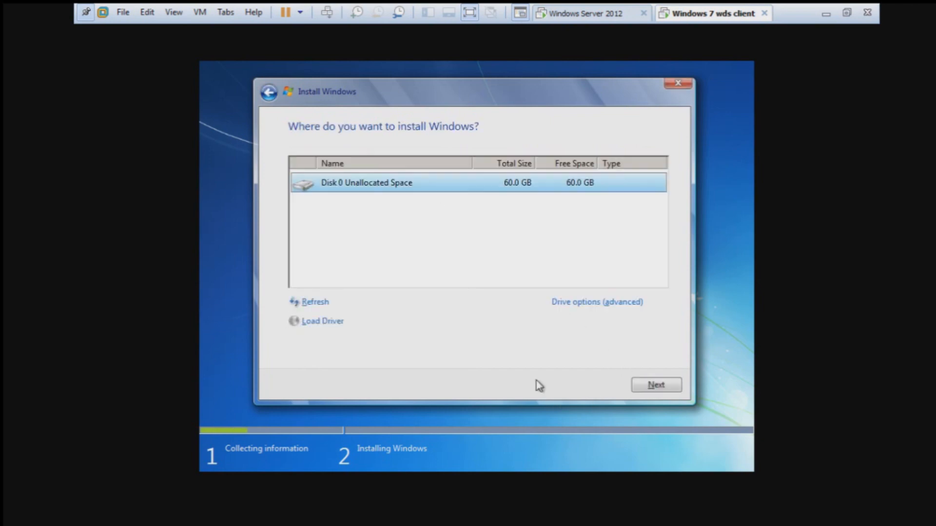
Step: Create a new 61440 MB partition on Disk 0 and start installing onto it
{"action": "left_click", "coordinate": [612, 303]}
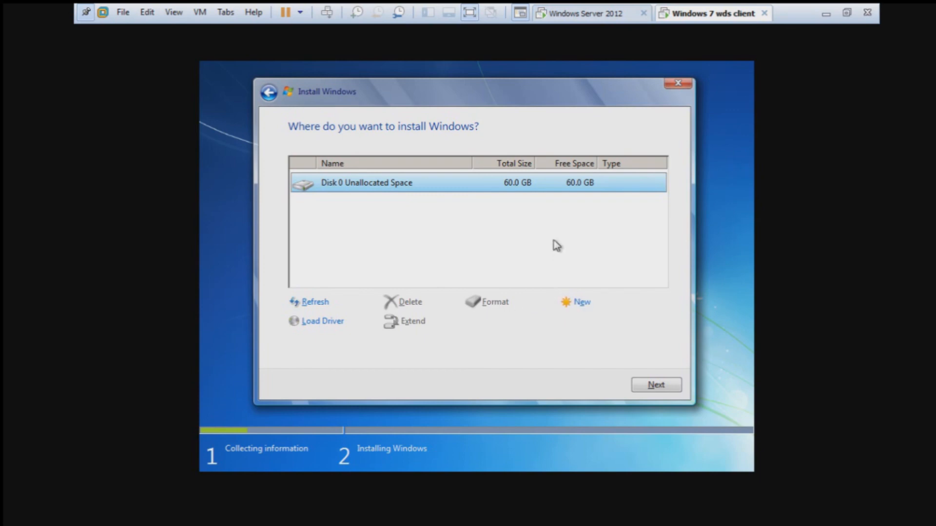
{"action": "left_click", "coordinate": [583, 302]}
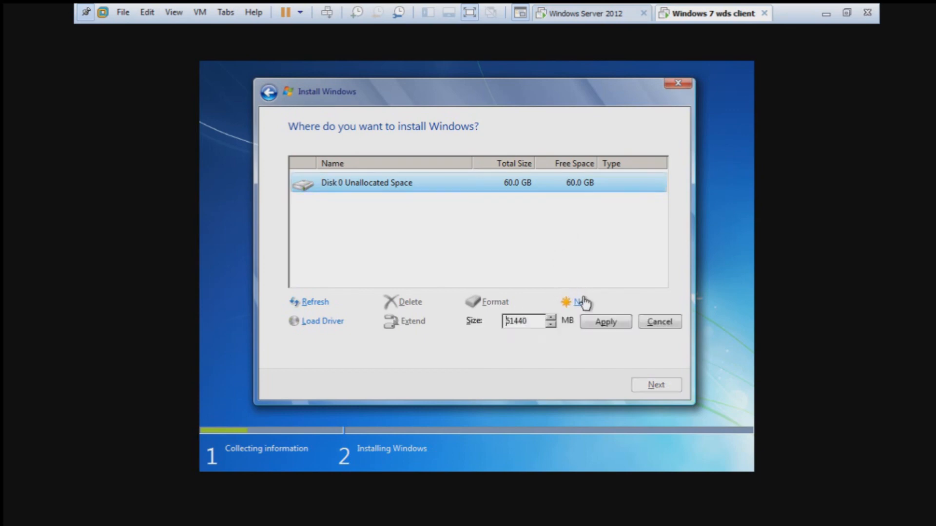
{"action": "left_click", "coordinate": [596, 322]}
{"action": "left_click", "coordinate": [564, 323]}
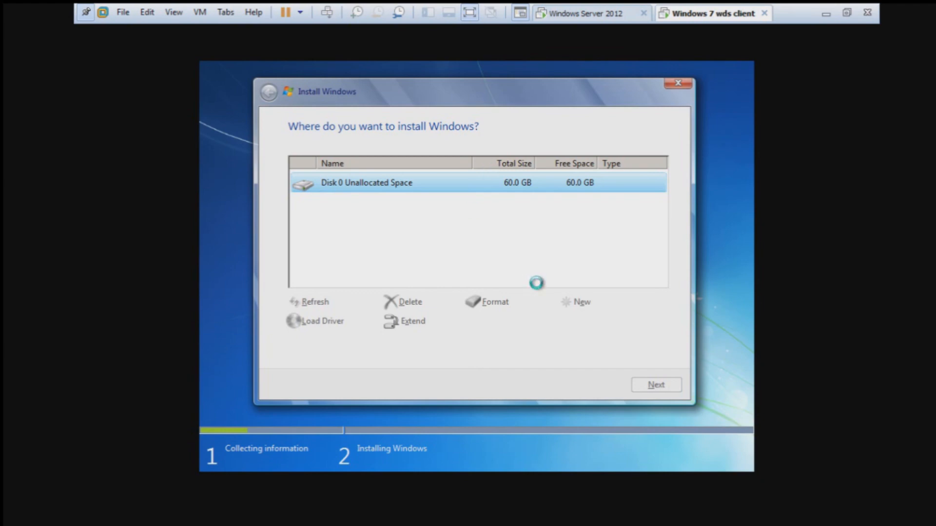
{"action": "left_click", "coordinate": [655, 384]}
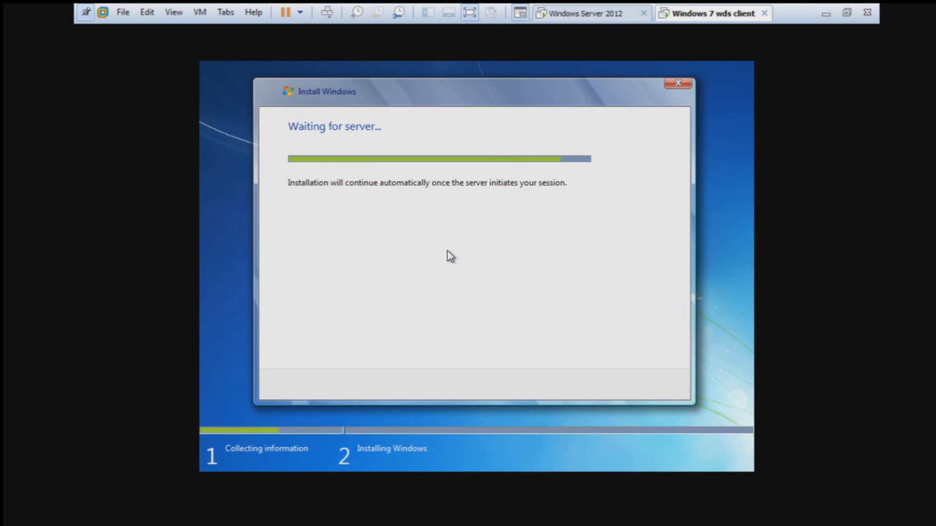
Step: Switch to the Windows Server 2012 machine, where the WDS PXE Response properties remain open
{"action": "left_click", "coordinate": [604, 15]}
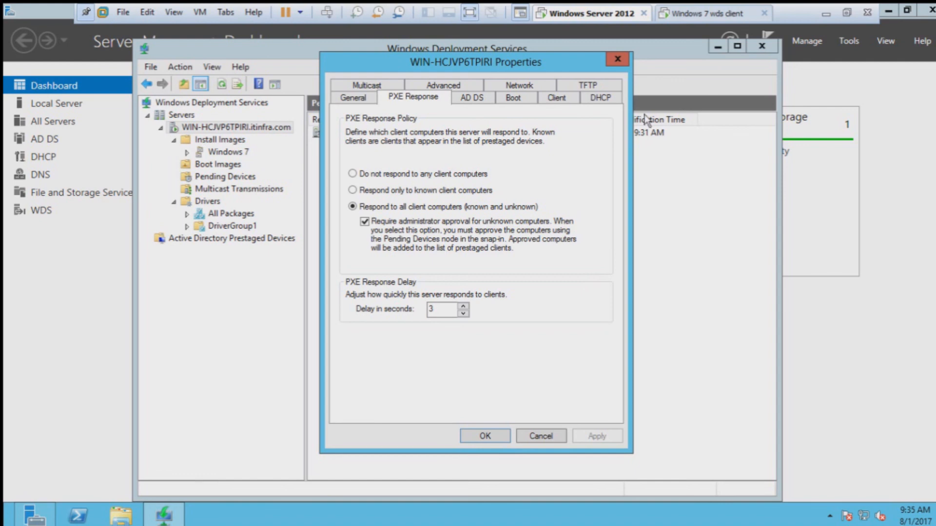
Step: Close the WDS server Properties dialog and minimise VMware Workstation to reveal the Windows 10 desktop
{"action": "left_click", "coordinate": [618, 59]}
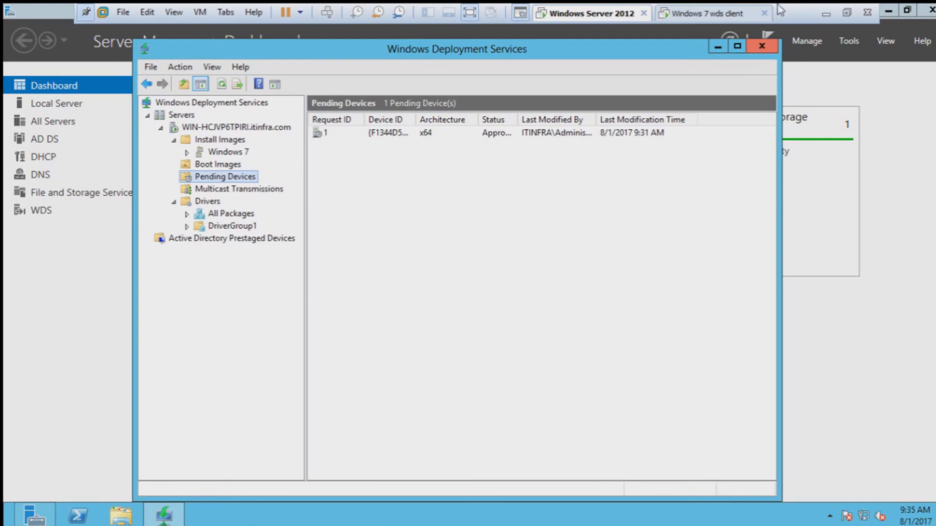
{"action": "left_click", "coordinate": [825, 14]}
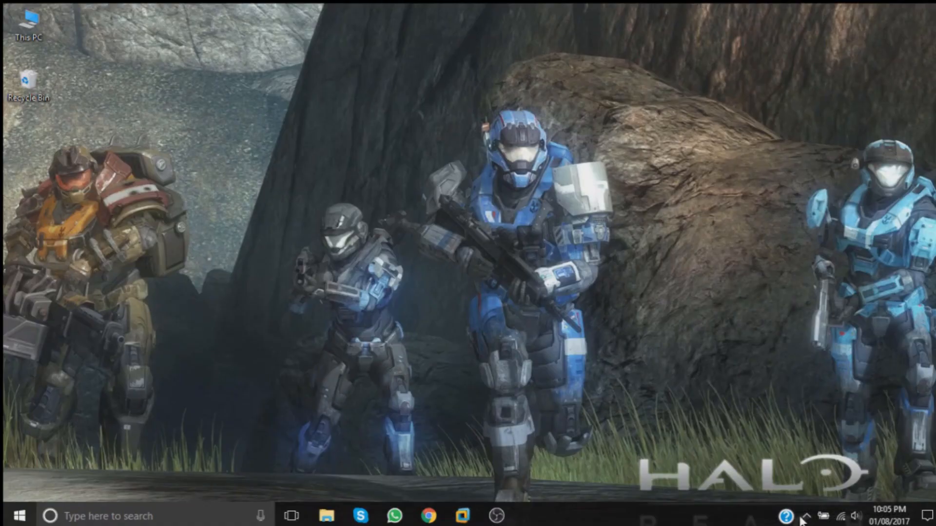